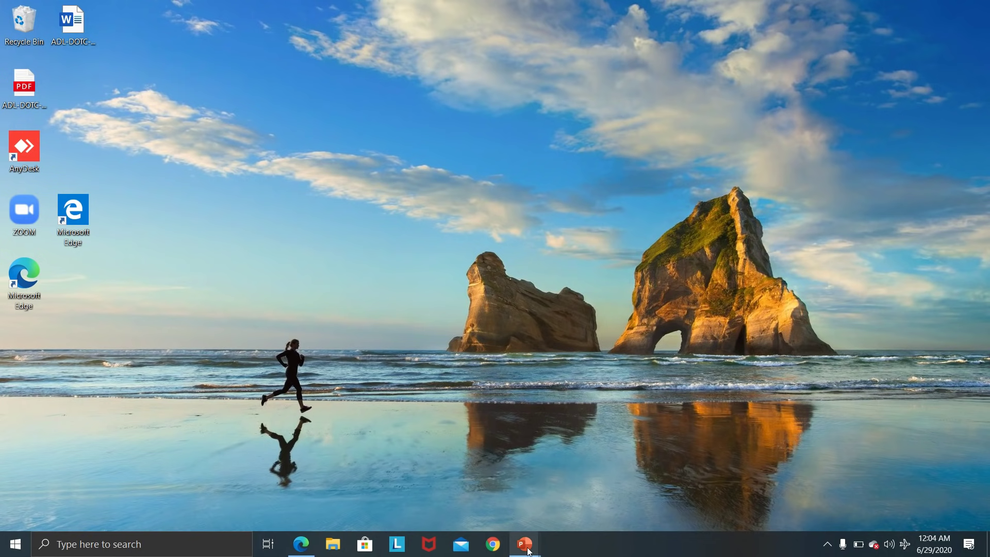
Step: Bring up Presentation2 and display its first slide, Matematika I
mouse_move(525, 544)
left_click(567, 524)
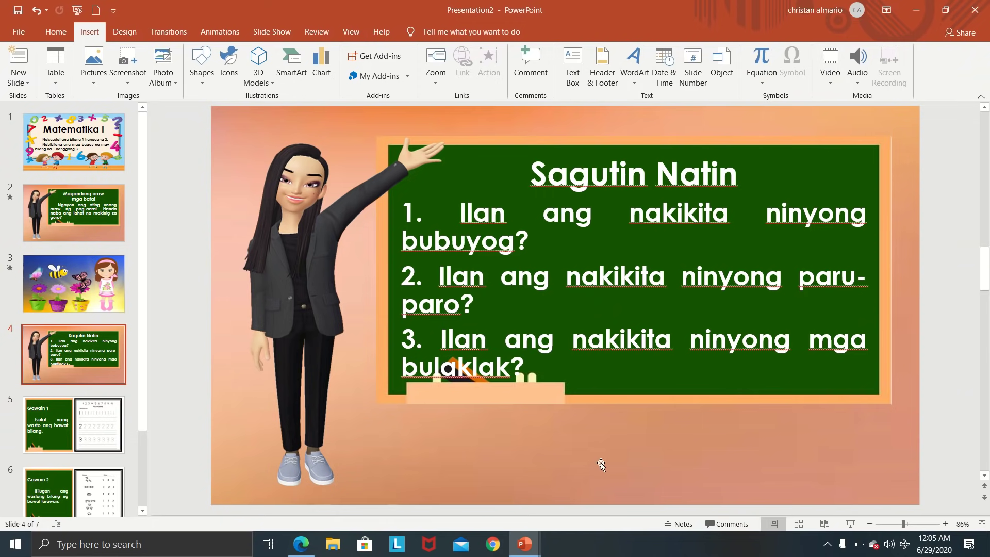
left_click(73, 141)
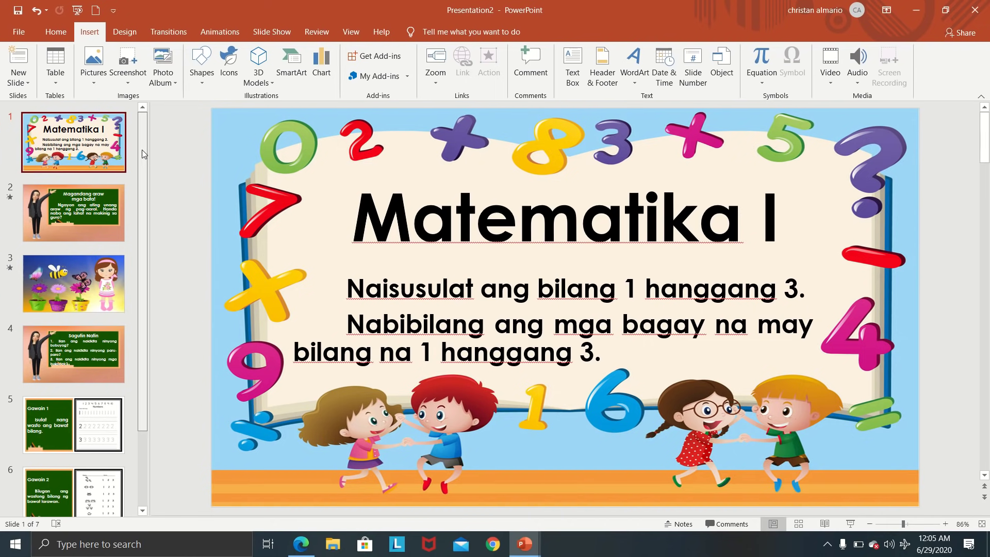
left_click_drag(141, 150, 120, 328)
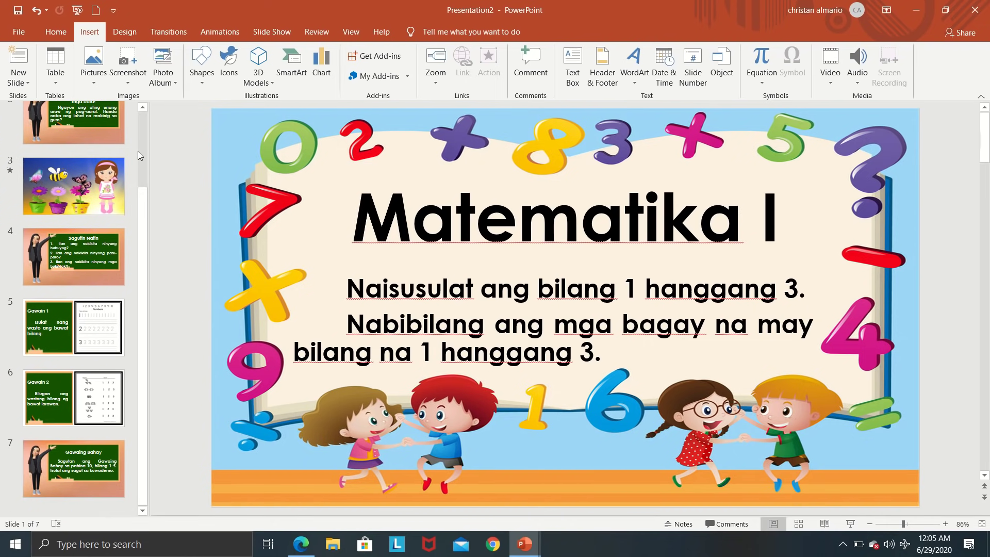
left_click(142, 149)
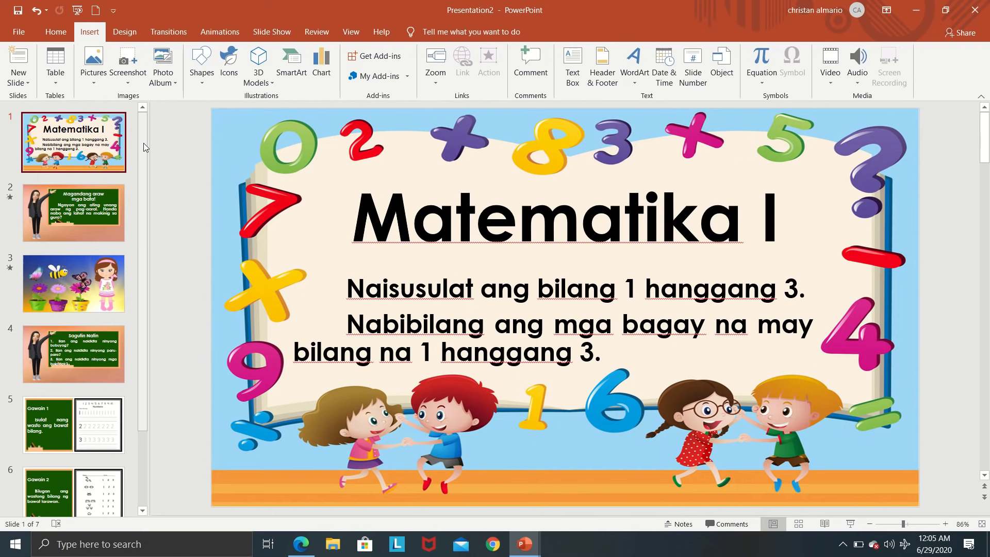
left_click_drag(144, 144, 134, 274)
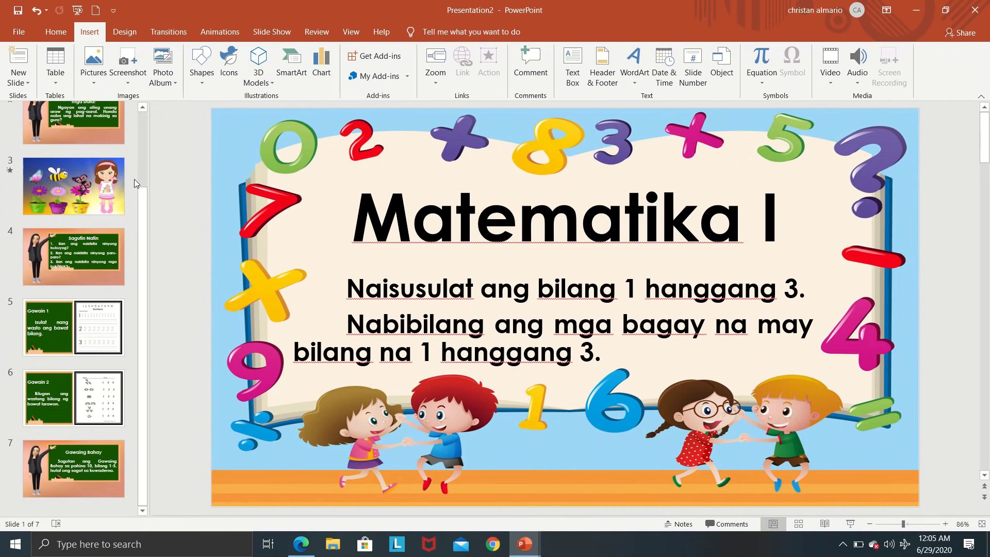
scroll(145, 162, "up", 3)
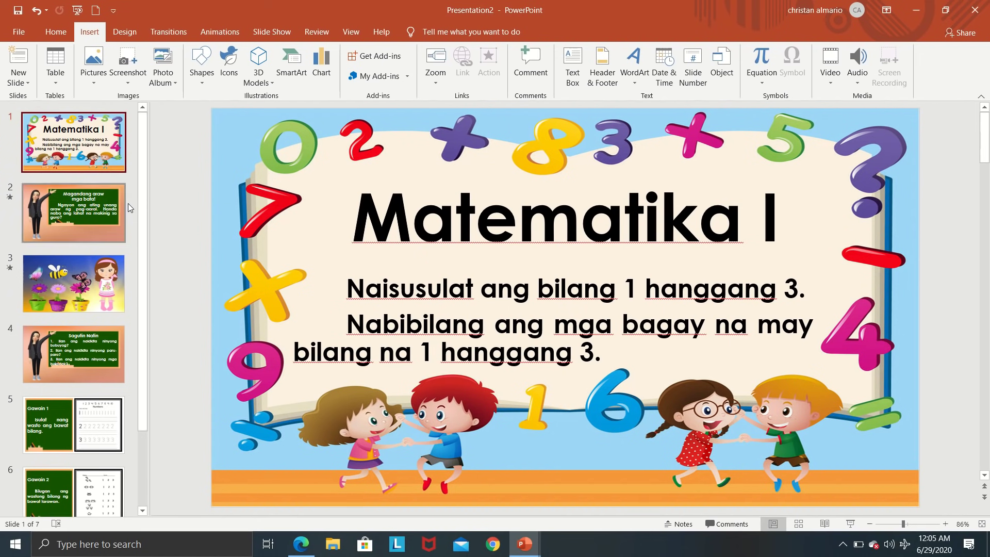
left_click_drag(141, 200, 136, 276)
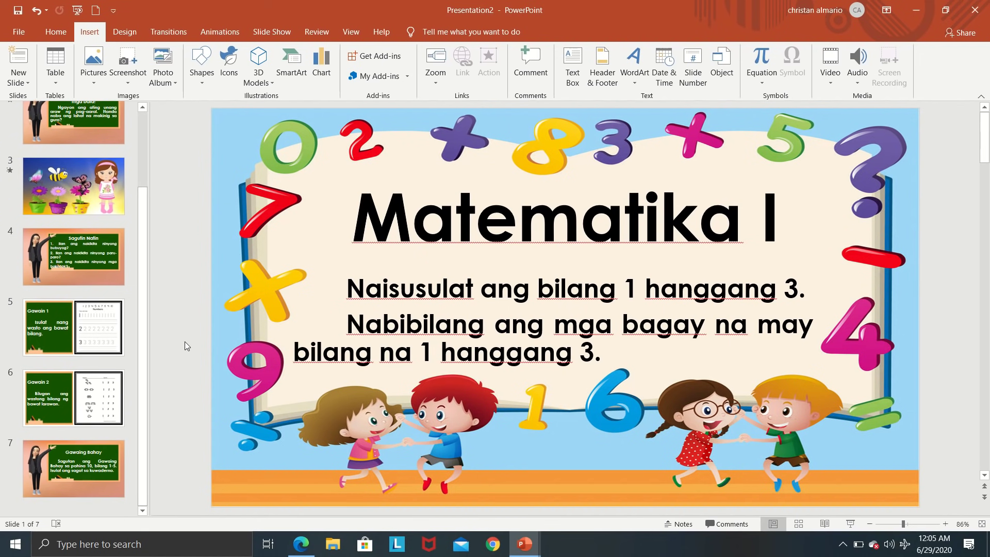
left_click(145, 138)
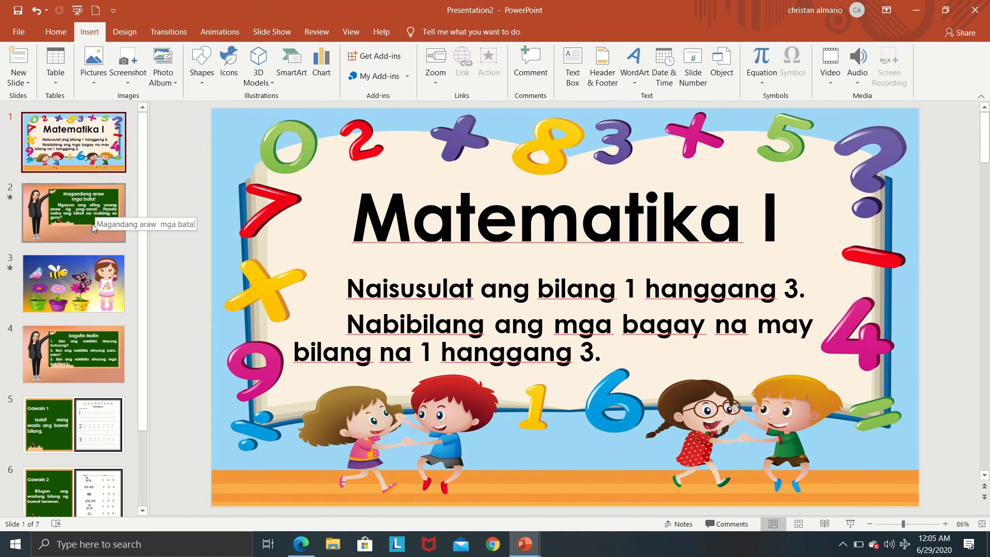
left_click_drag(143, 361, 147, 466)
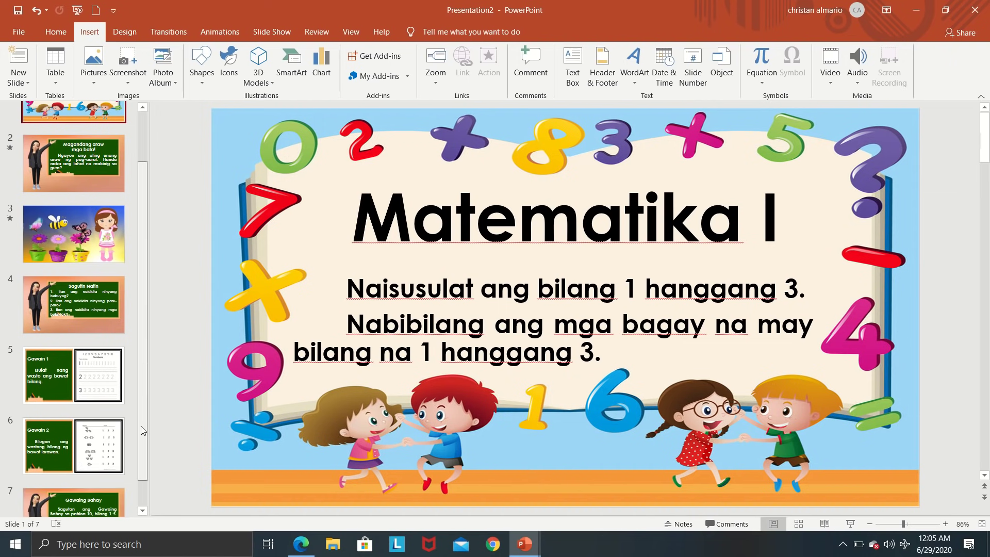
left_click_drag(140, 202, 165, 120)
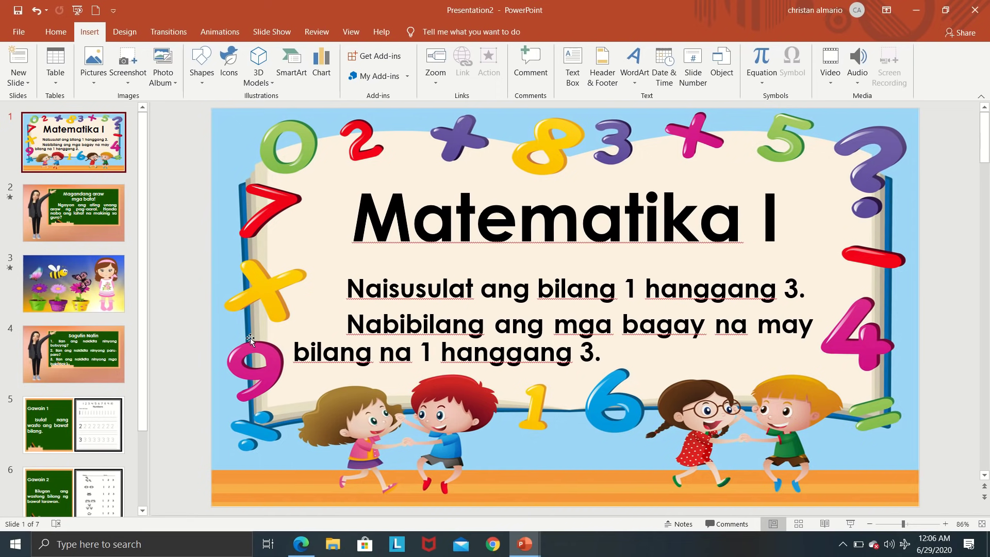
scroll(141, 437, "down", 1)
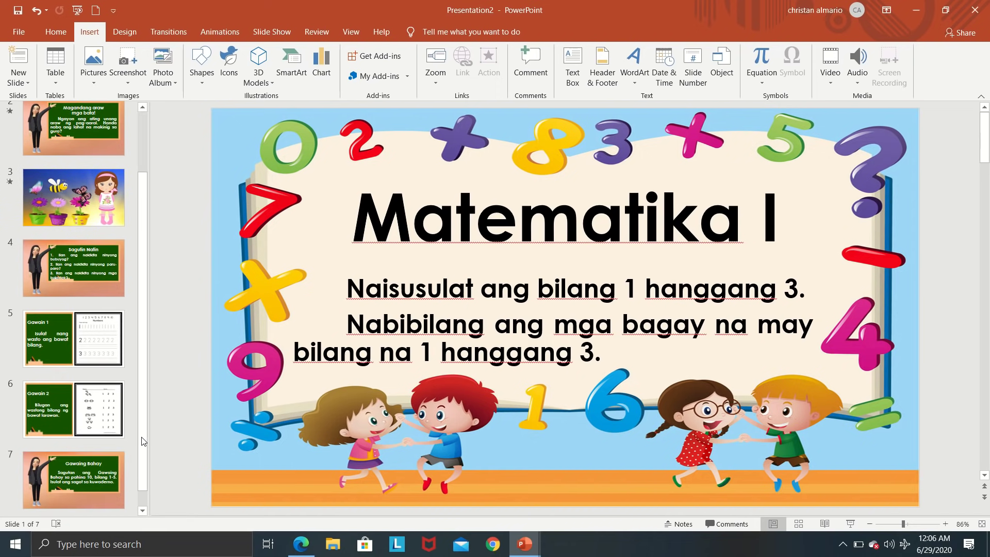
scroll(158, 357, "up", 1)
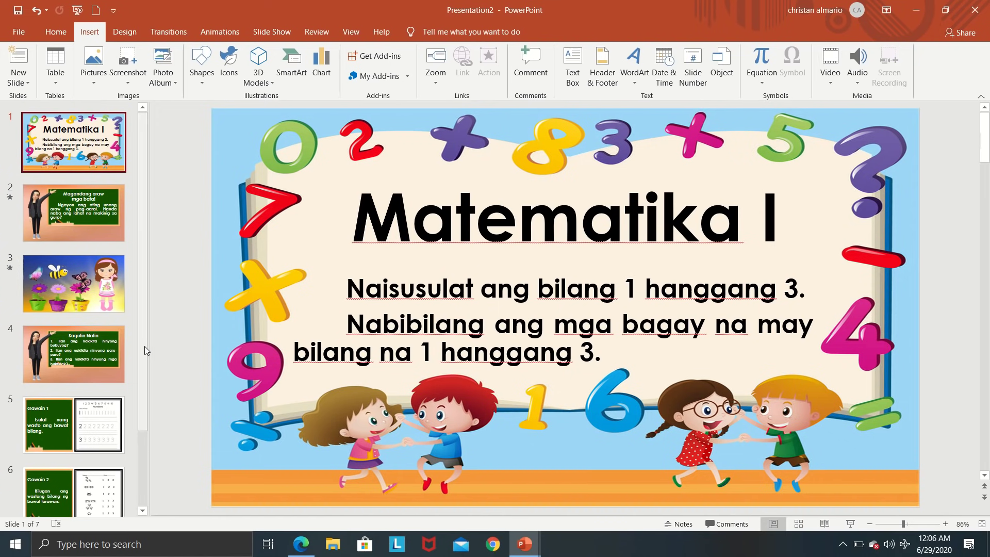
scroll(145, 346, "down", 2)
scroll(140, 405, "down", 3)
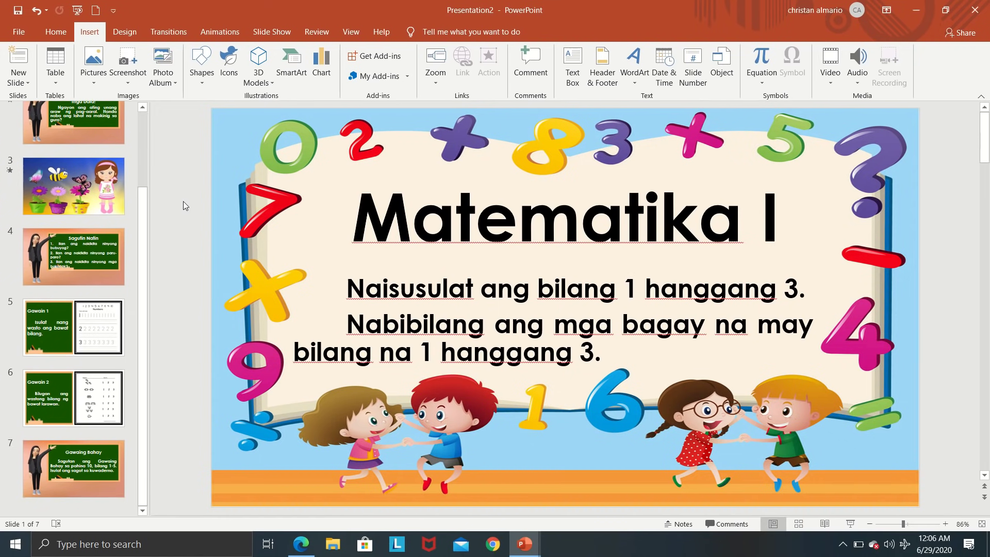
Step: Switch the ribbon to the Home tab with the Matematika I slide still open
left_click(55, 32)
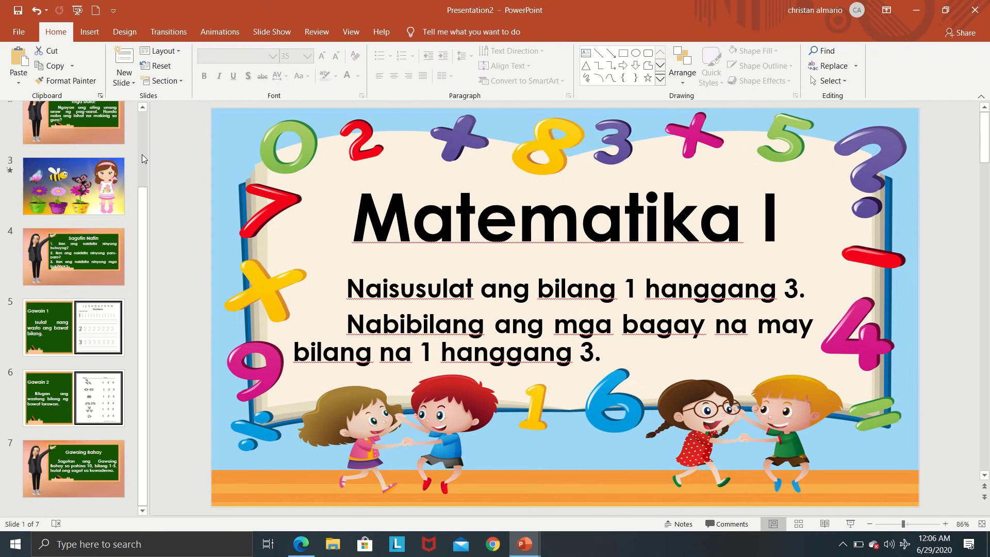
scroll(143, 158, "up", 3)
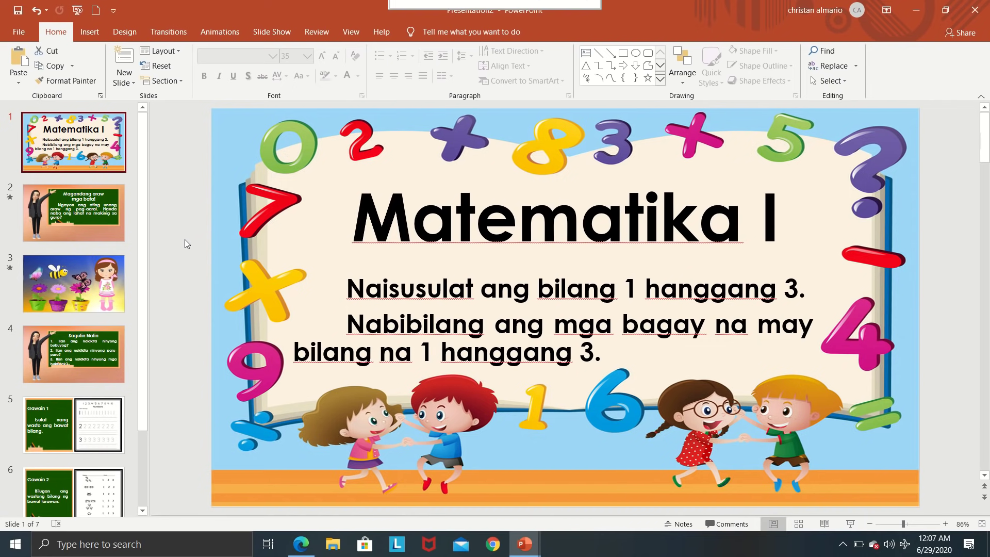
Step: Open the Record Sound dialog from Insert > Audio > Record Audio for the title slide
left_click(89, 33)
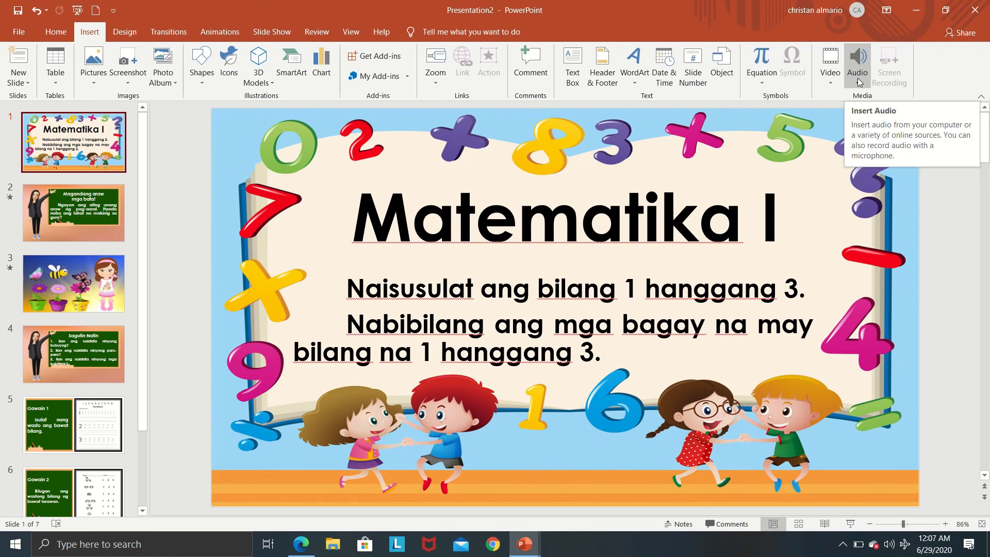
left_click(858, 81)
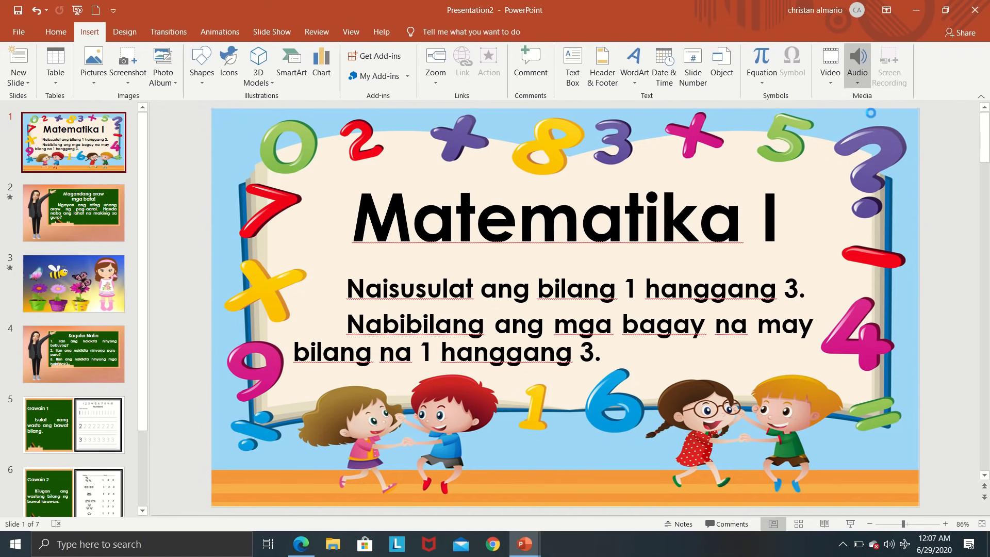
left_click(871, 113)
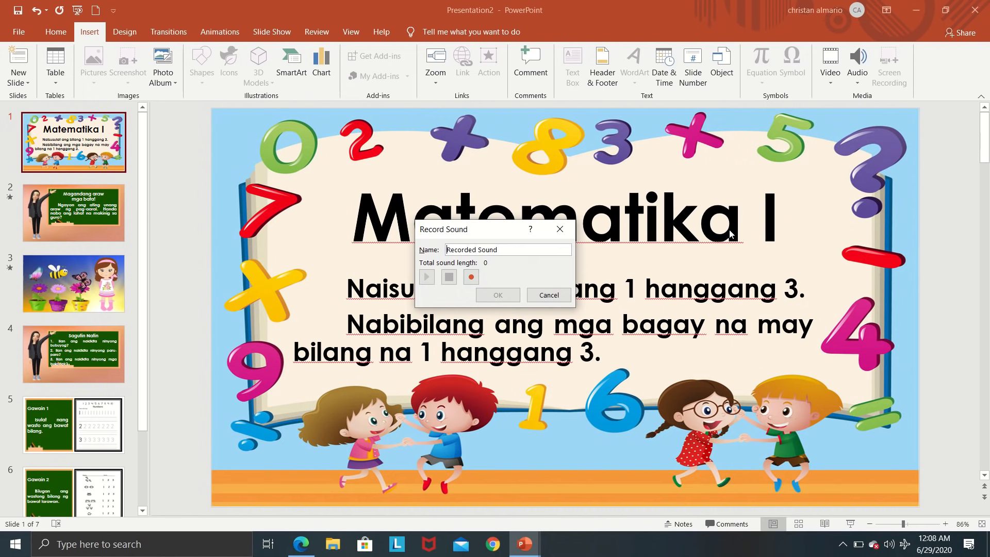
Step: Record a 13-second narration, play it back, and add it to the Matematika I slide
left_click_drag(499, 233, 304, 121)
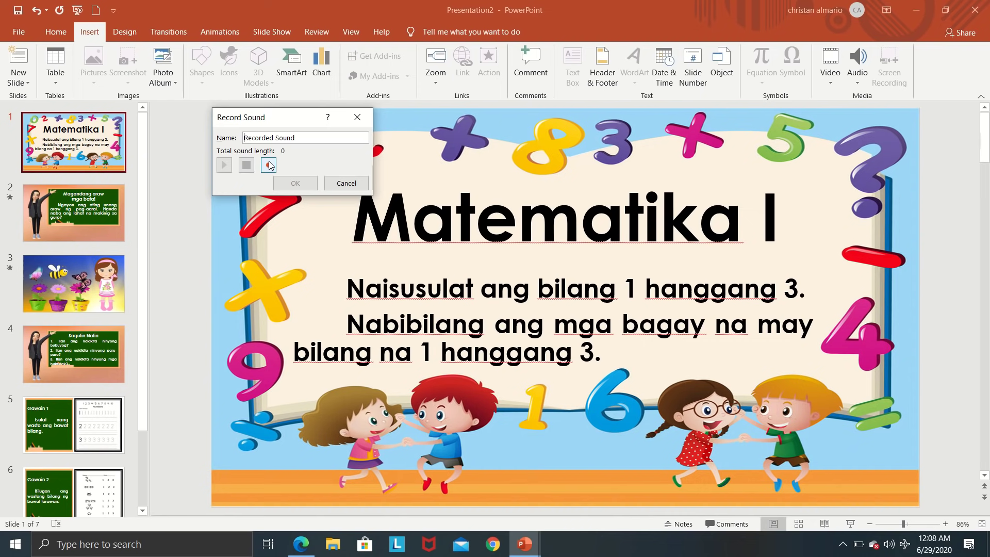
left_click(268, 165)
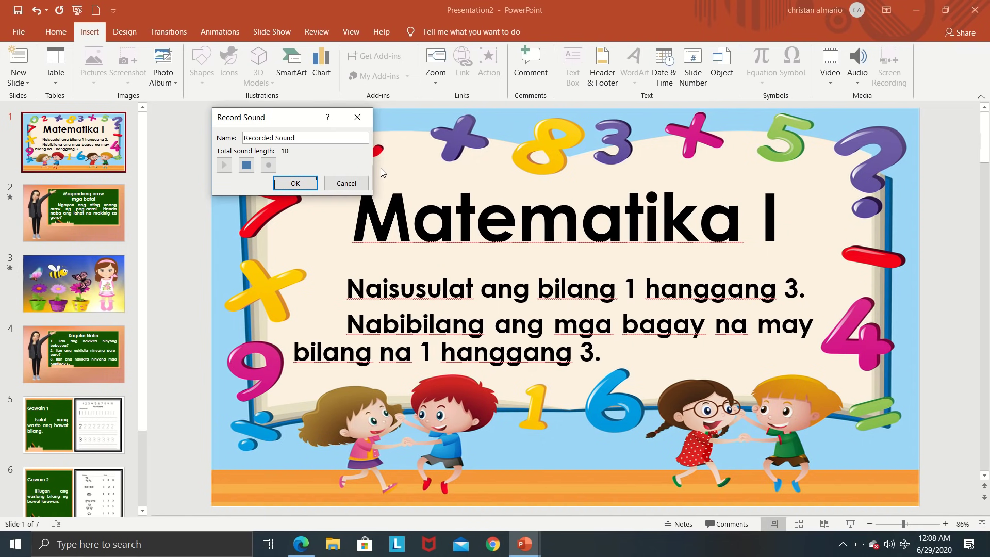
left_click(247, 165)
left_click(223, 165)
left_click(298, 184)
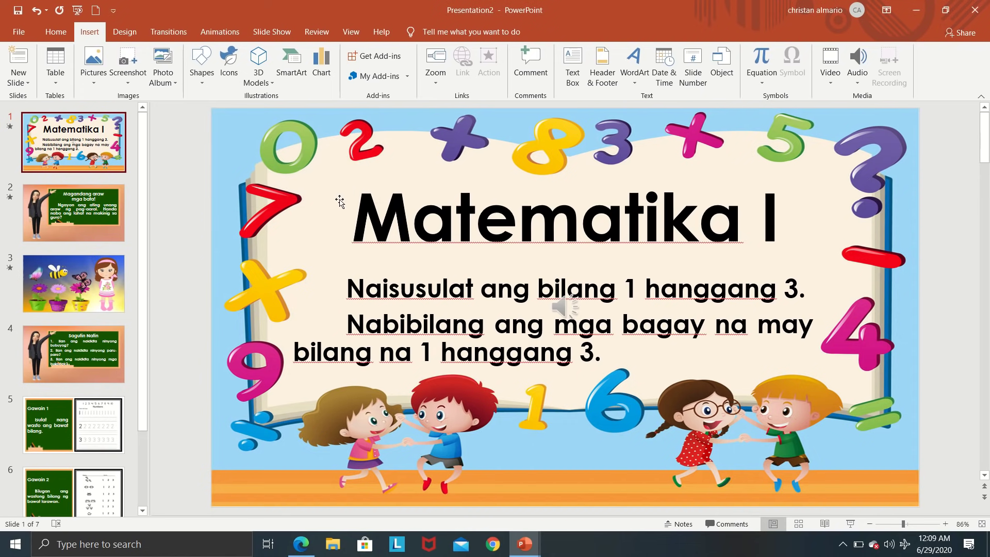
Step: Preview the narration, move its icon to the top-left corner, and Send to Back
left_click(566, 308)
mouse_move(565, 308)
left_mouse_down()
mouse_move(509, 279)
mouse_move(320, 234)
left_mouse_up()
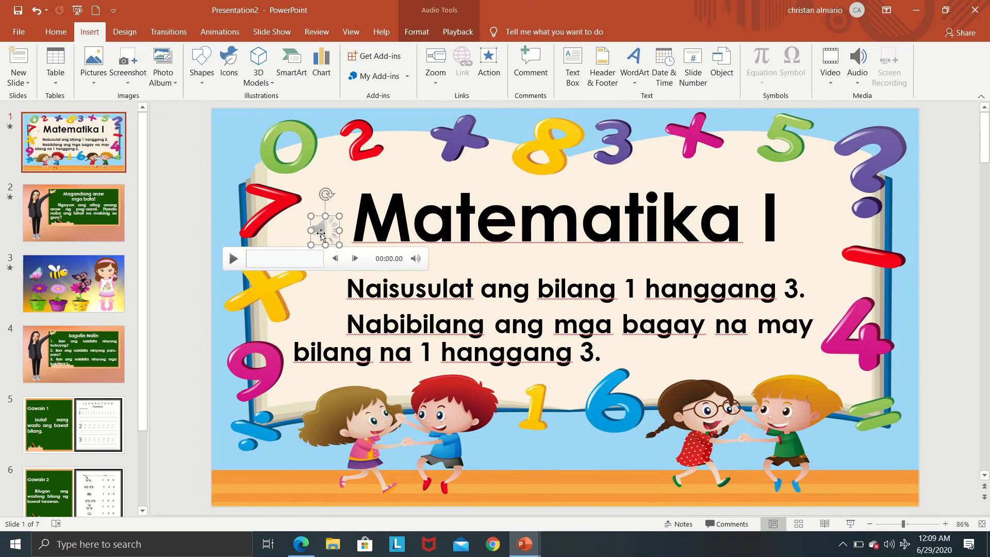
left_click(230, 253)
left_click_drag(326, 216, 246, 135)
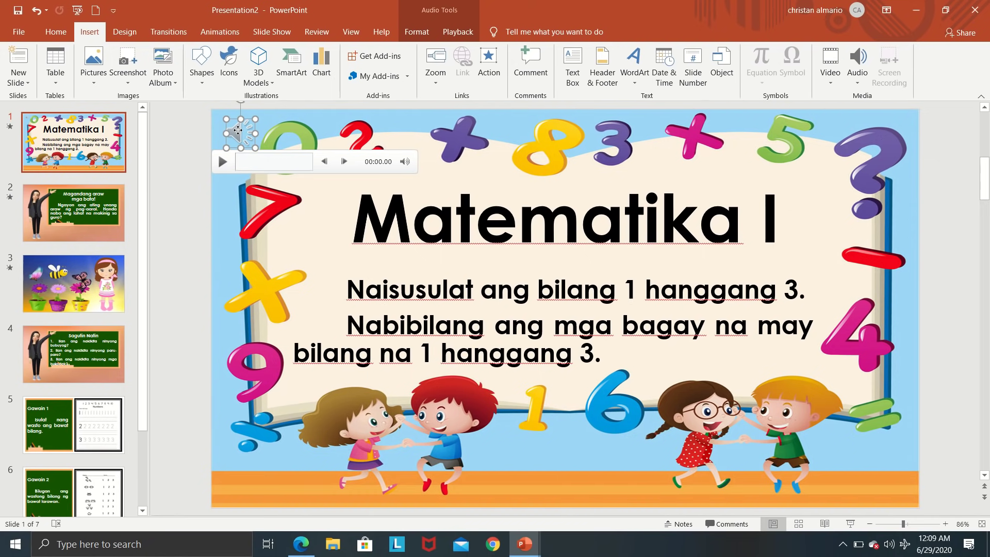
right_click(238, 131)
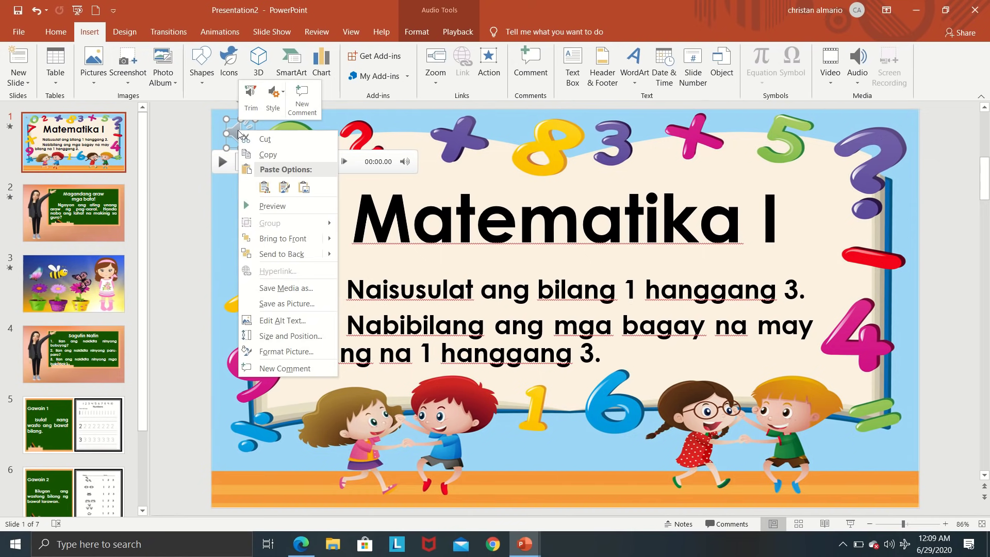
left_click(282, 254)
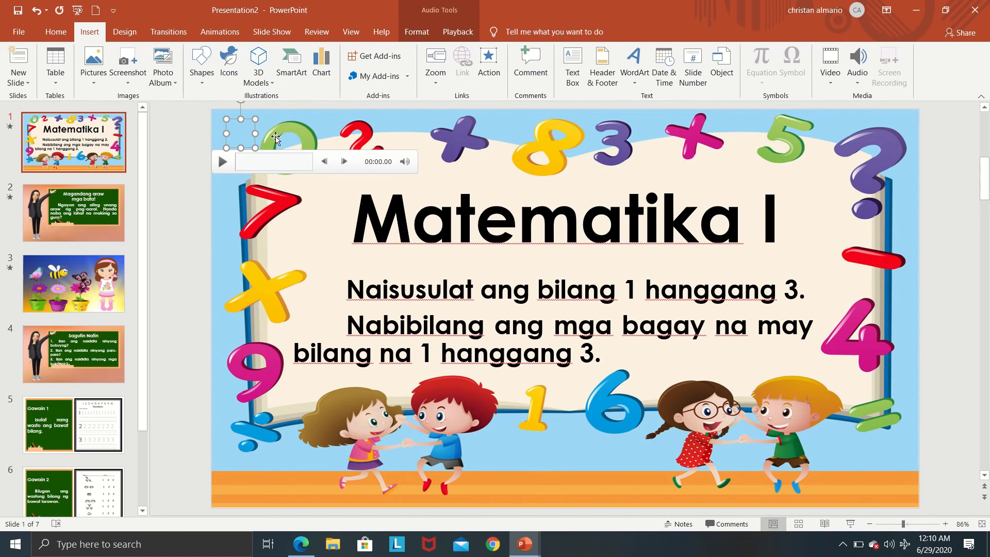
left_click(204, 209)
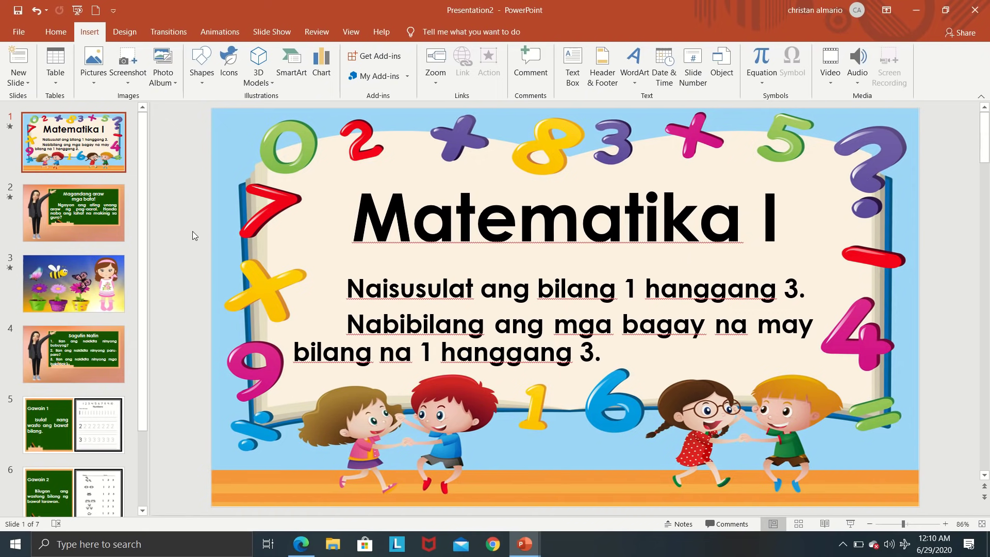
Step: Run the slide show from slide 1, step between the first two slides, then exit
key("F5")
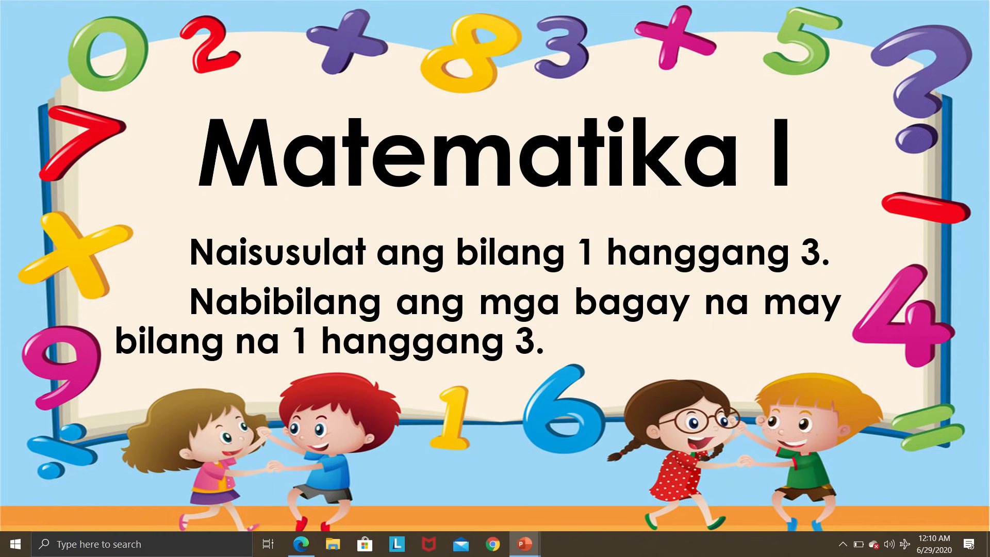
key("Right")
key("Left")
key("Right")
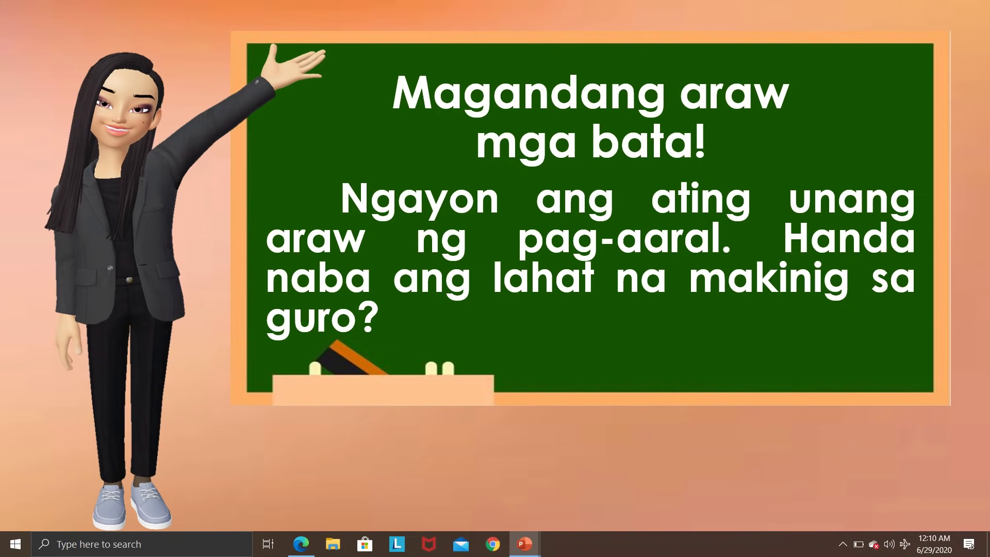
key("Left")
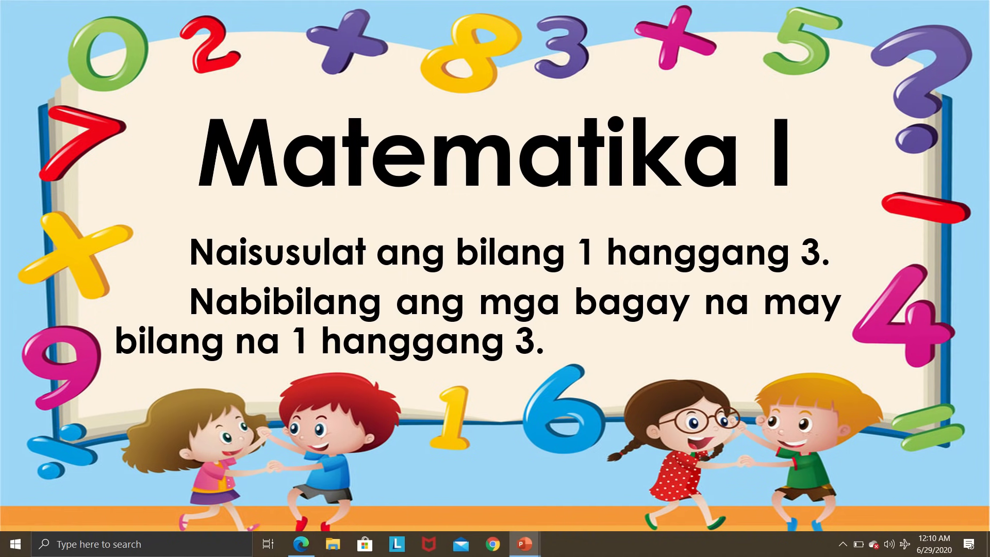
key("Escape")
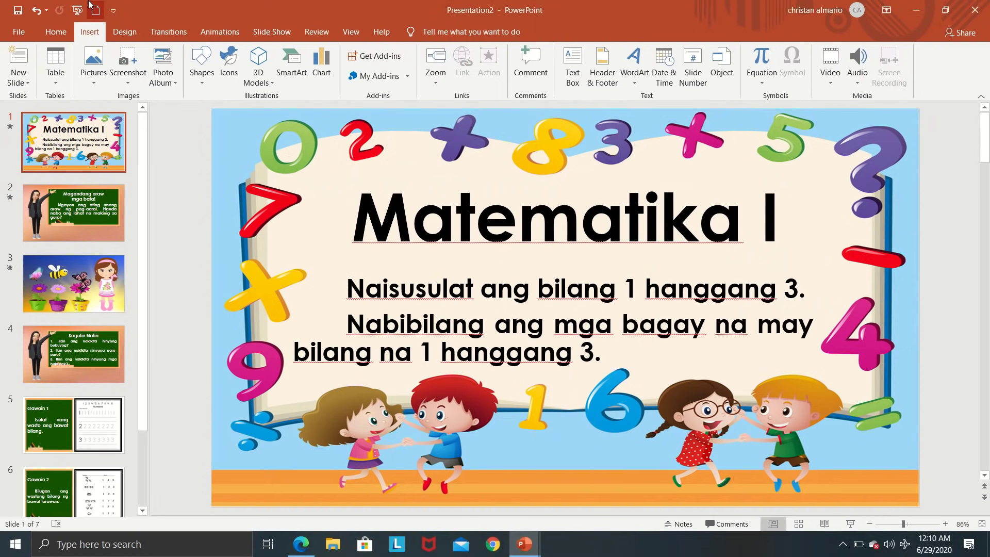
Step: Preview the title slide's animations, then select slide 2 'Magandang araw mga bata!'
left_click(219, 32)
left_click(19, 59)
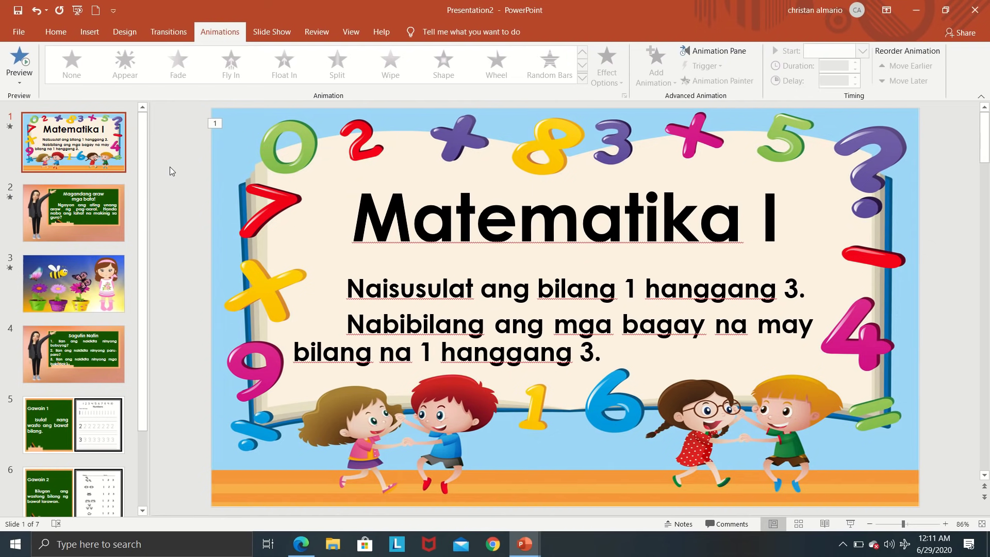
left_click(113, 195)
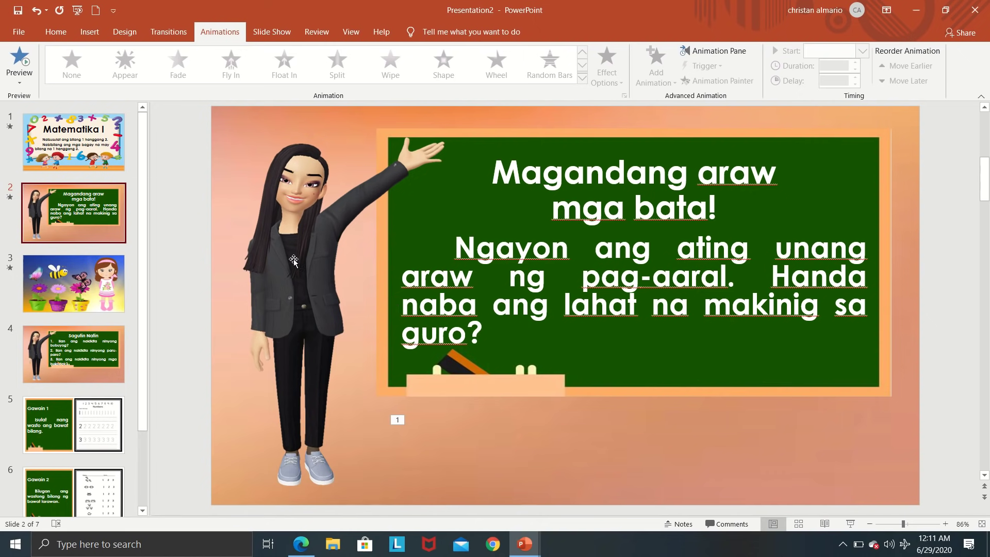
Step: Select slide 2's background and open Record Sound via Insert > Audio > Record Audio
left_click(235, 136)
left_click(216, 117)
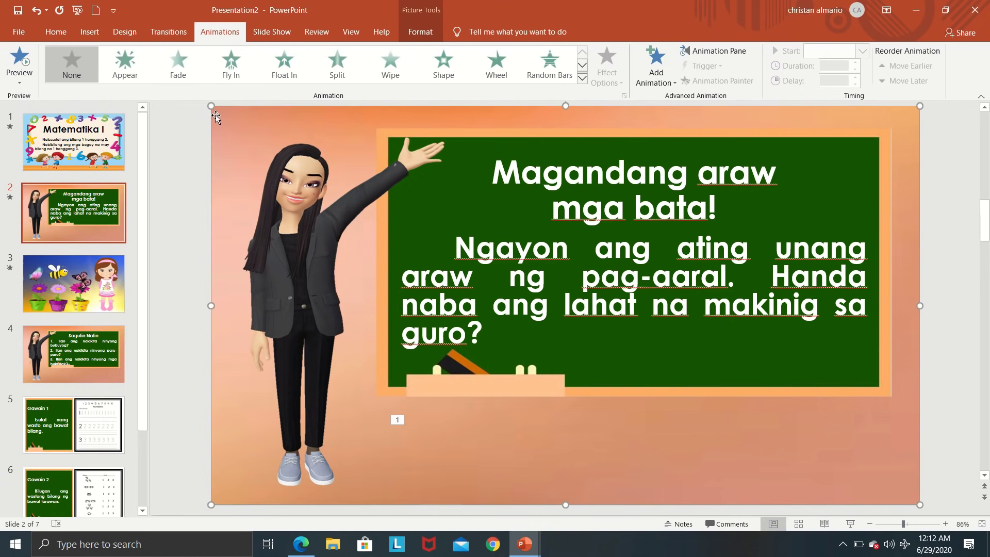
left_click(90, 32)
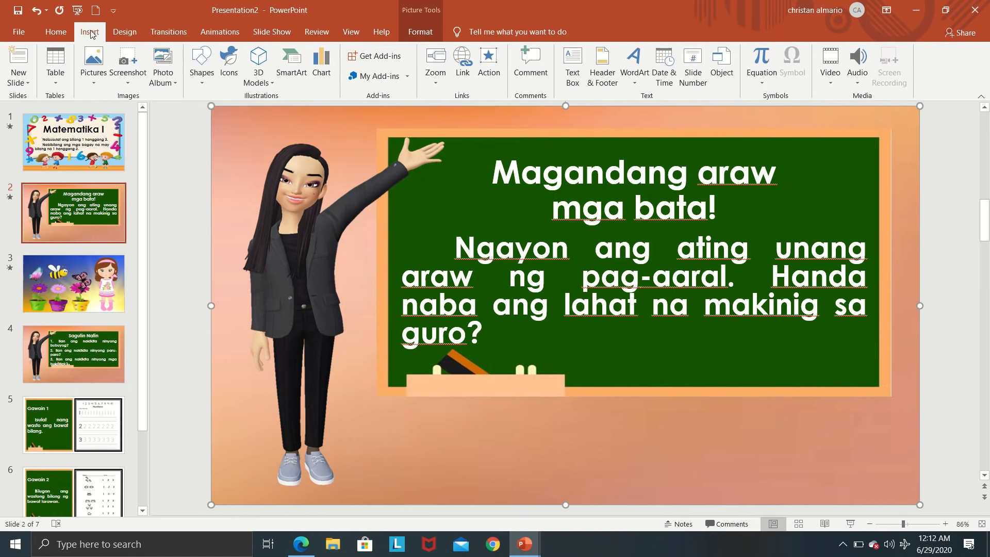
left_click(856, 72)
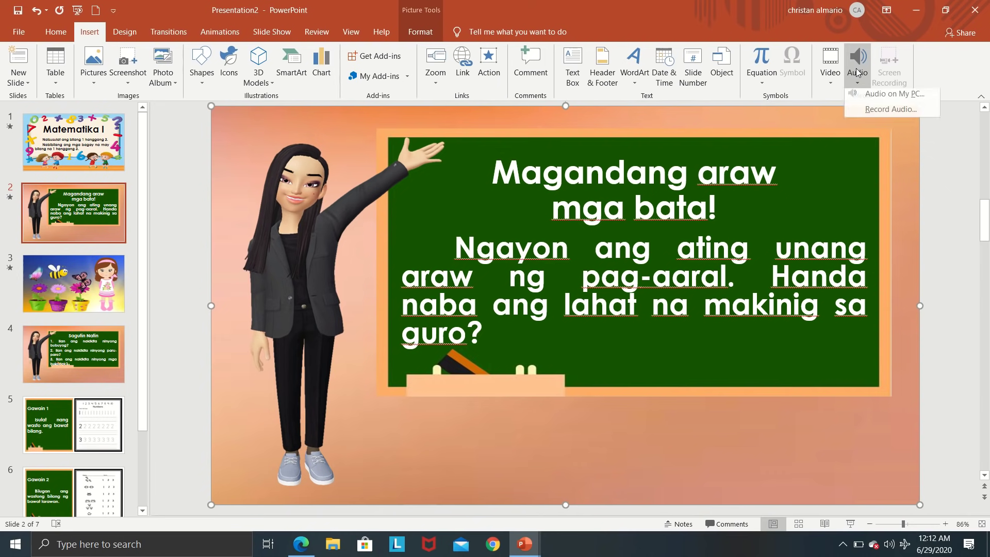
left_click(881, 114)
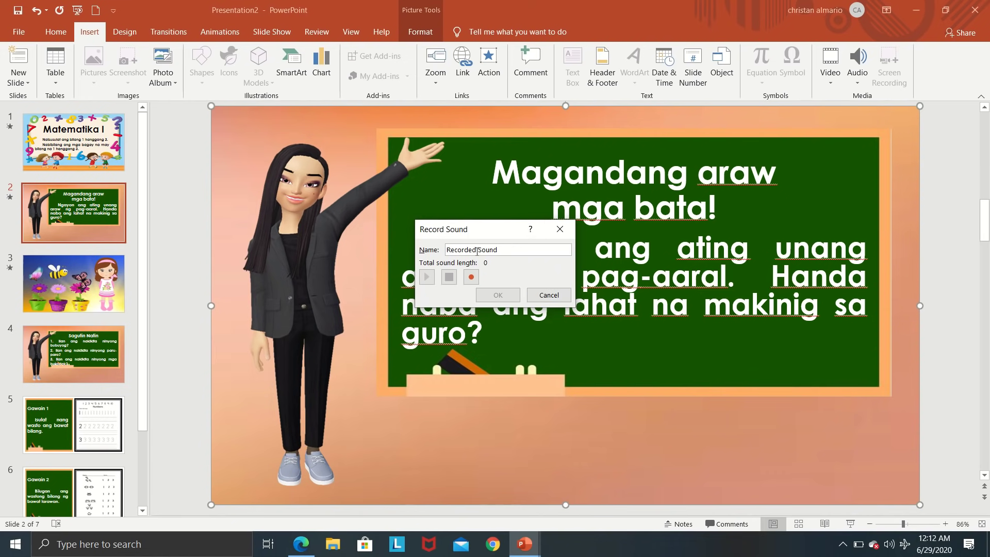
Step: Record a 12-second narration, insert it on slide 2, and play it back
left_click_drag(478, 234, 492, 403)
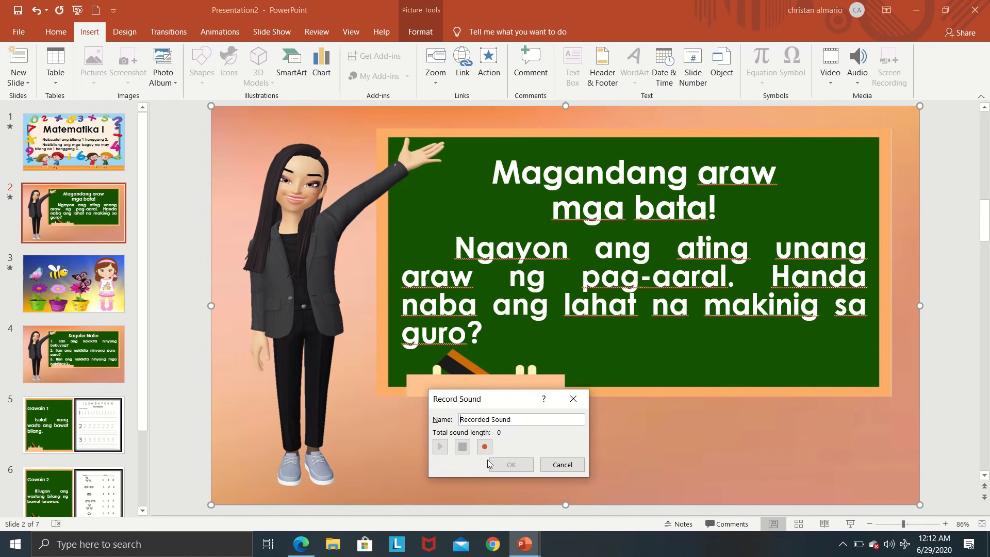
left_click(485, 446)
left_click(463, 446)
left_click(512, 465)
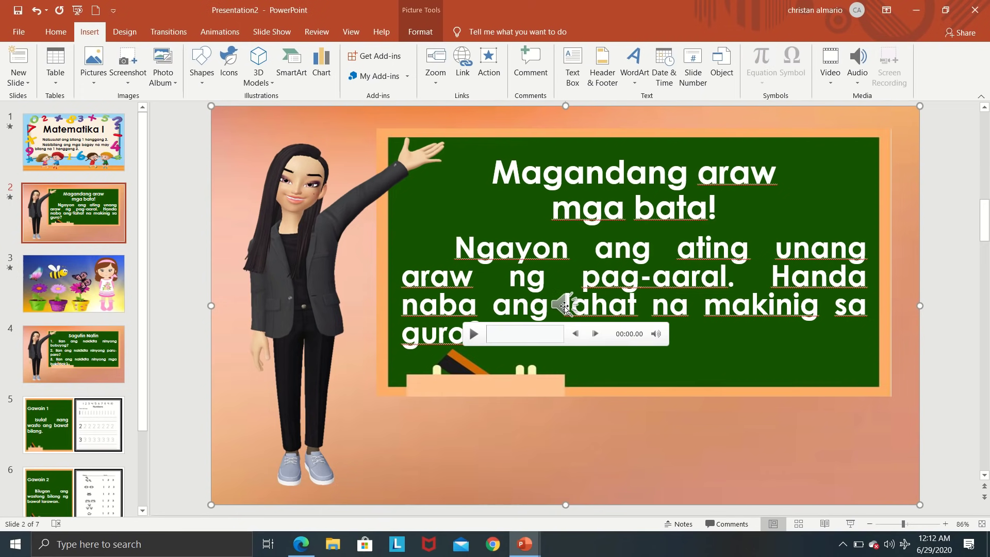
left_click(471, 333)
left_click(471, 333)
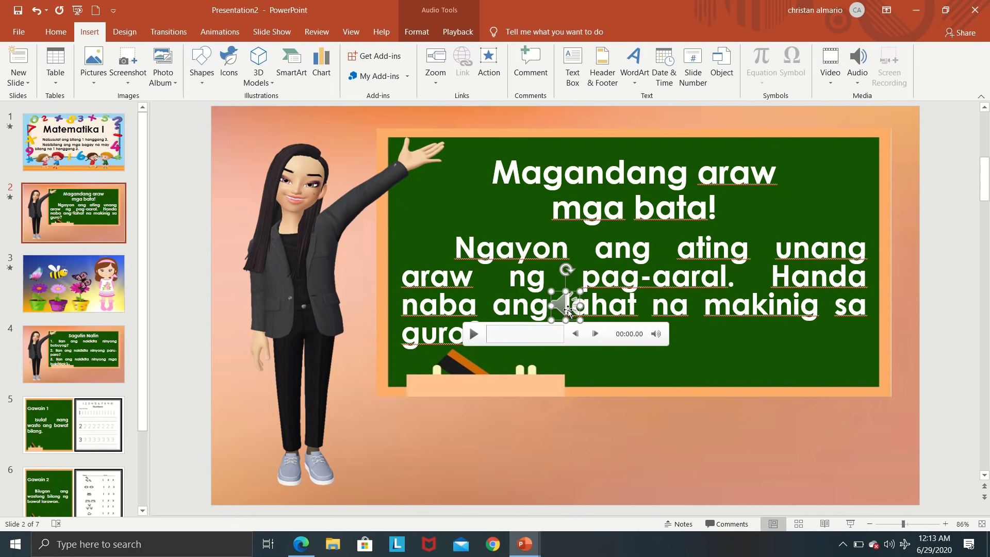
Step: Move slide 2's sound icon near the teacher's feet and Send to Back
mouse_move(557, 306)
left_mouse_down()
mouse_move(474, 409)
mouse_move(388, 436)
left_mouse_up()
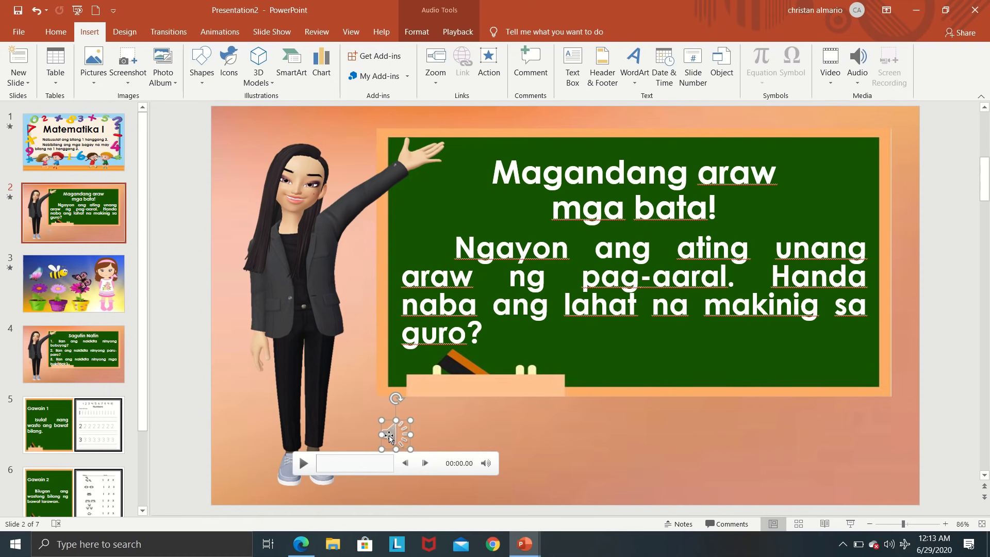
right_click(396, 436)
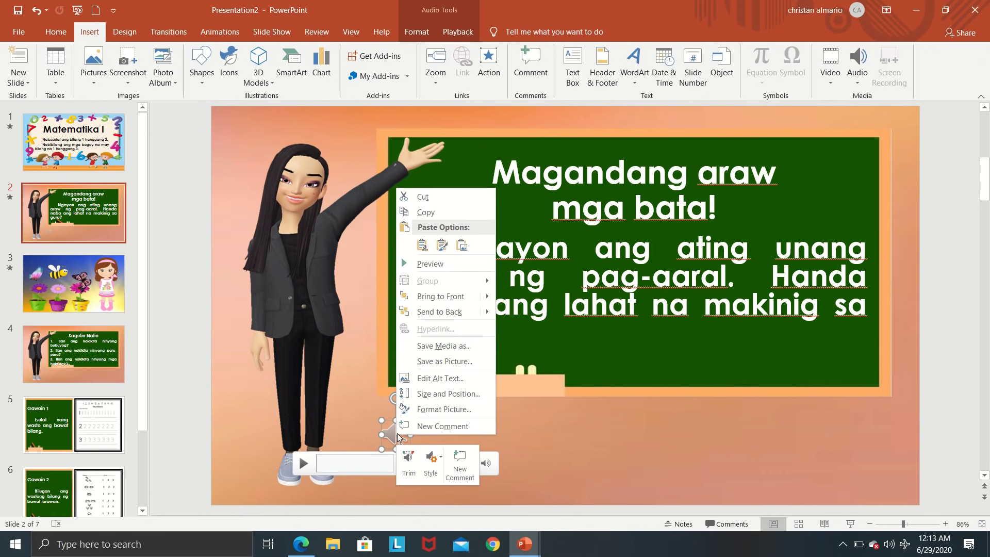
left_click(450, 312)
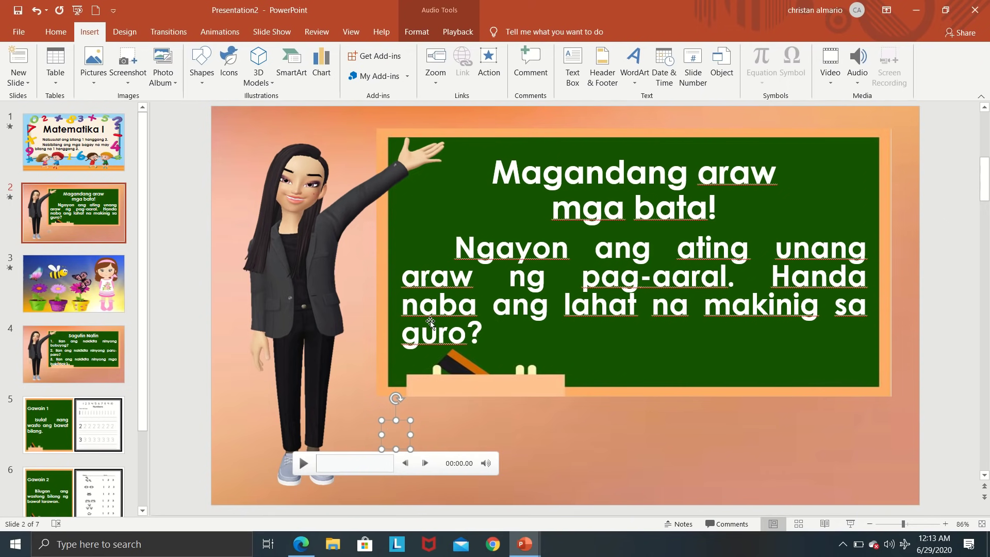
left_click(200, 409)
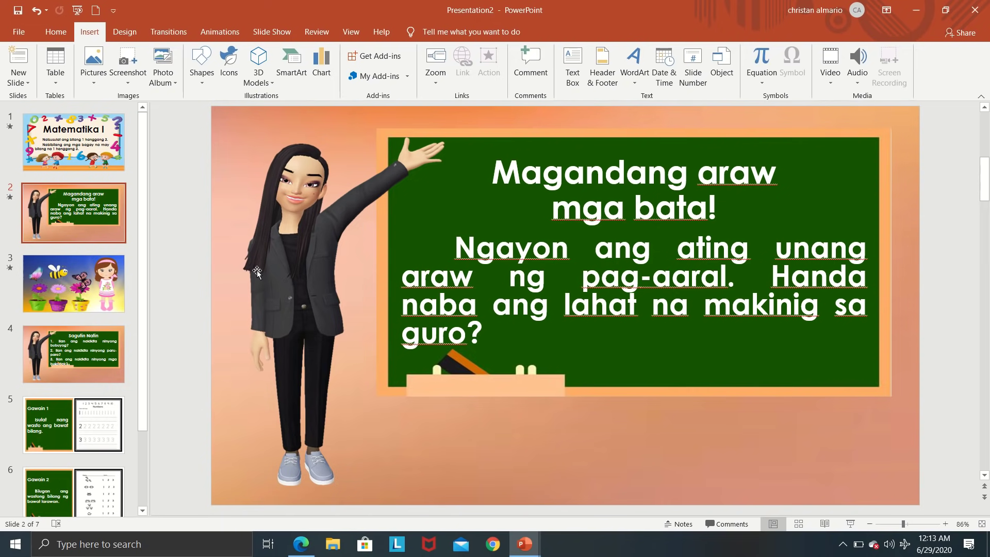
Step: Go to slide 3 and open the Record Sound dialog, moving it up over the slide
left_click(103, 292)
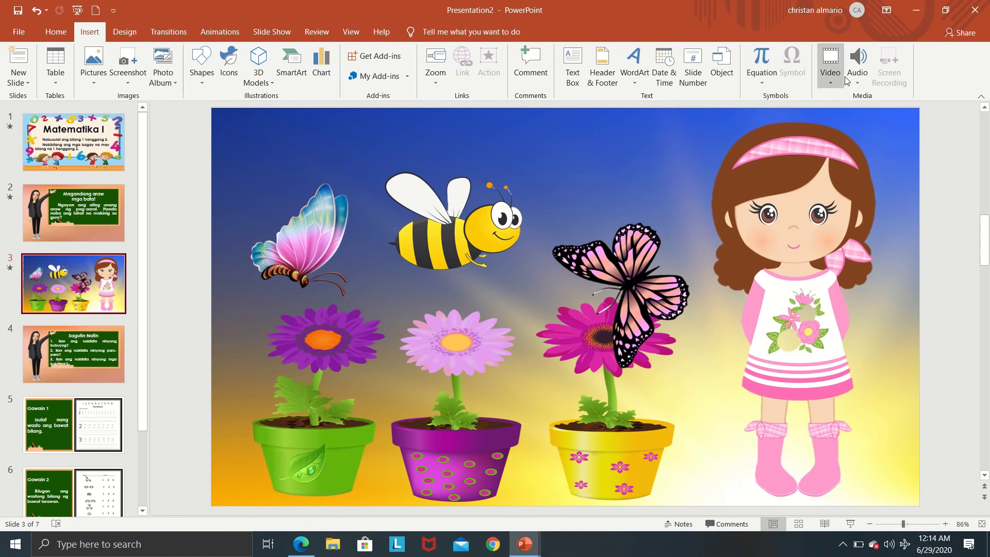
left_click(857, 64)
left_click(871, 112)
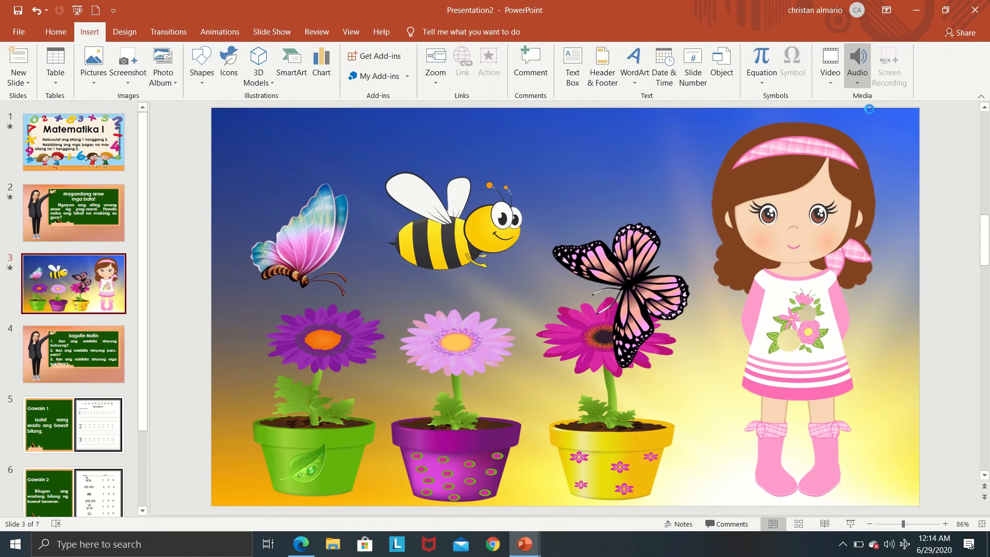
left_click_drag(505, 234, 624, 137)
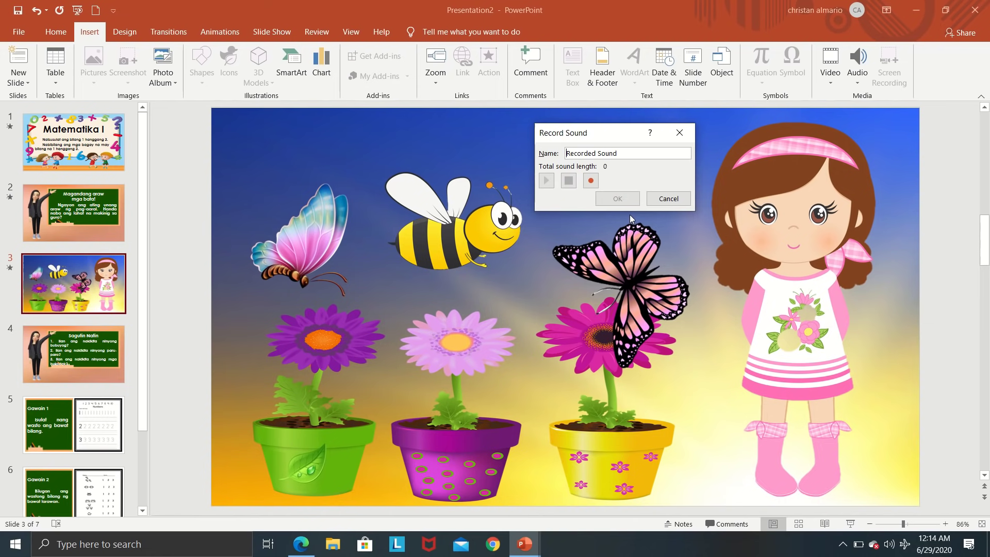
Step: Record a 34-second narration and insert it onto slide 3 as a sound icon
left_click(591, 180)
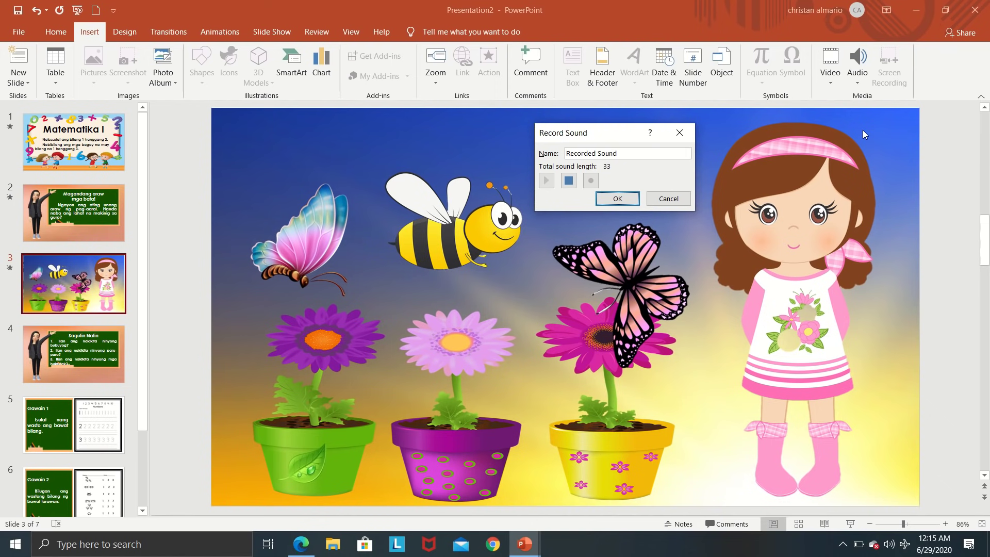
left_click(569, 182)
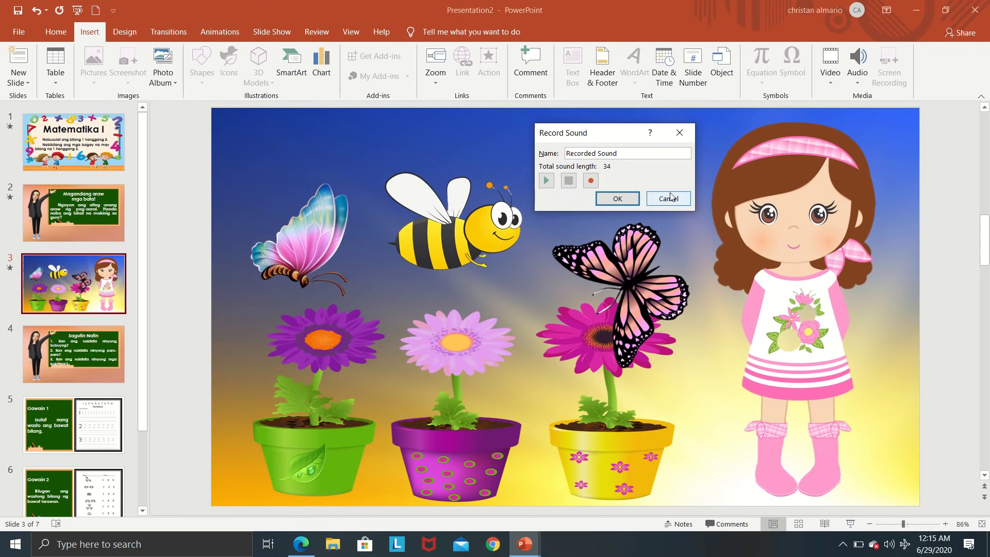
left_click(616, 199)
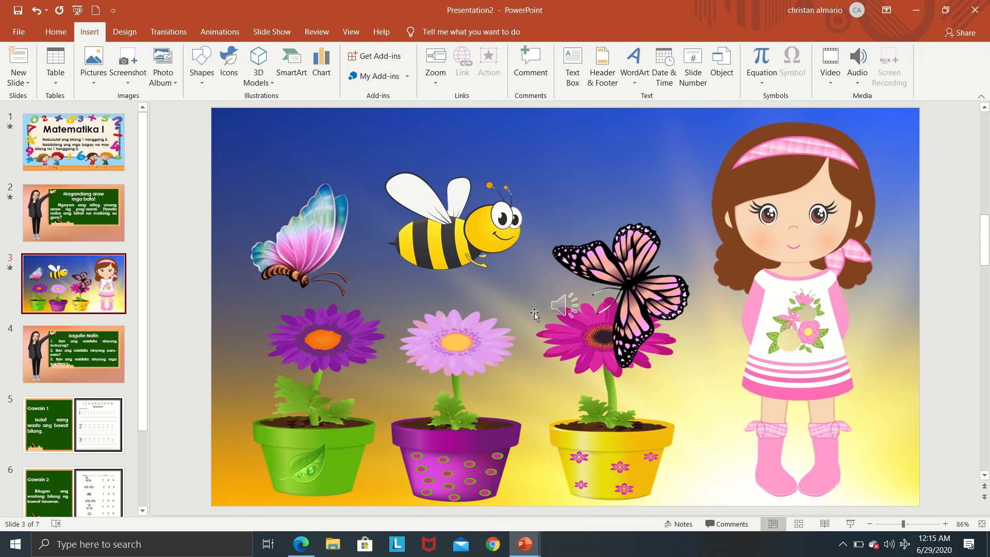
Step: Move slide 3's new sound icon up near the top of the slide
left_click(565, 305)
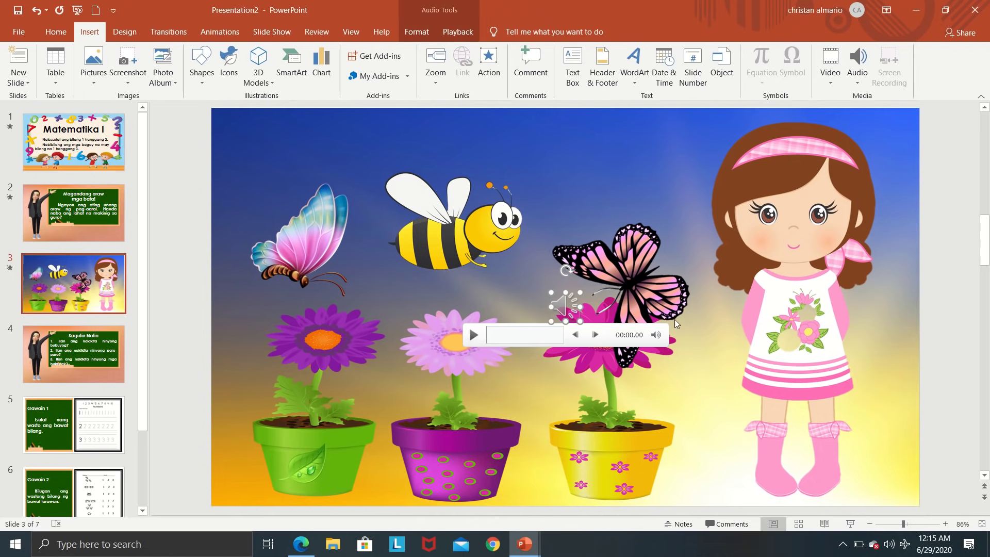
left_click_drag(566, 308, 633, 159)
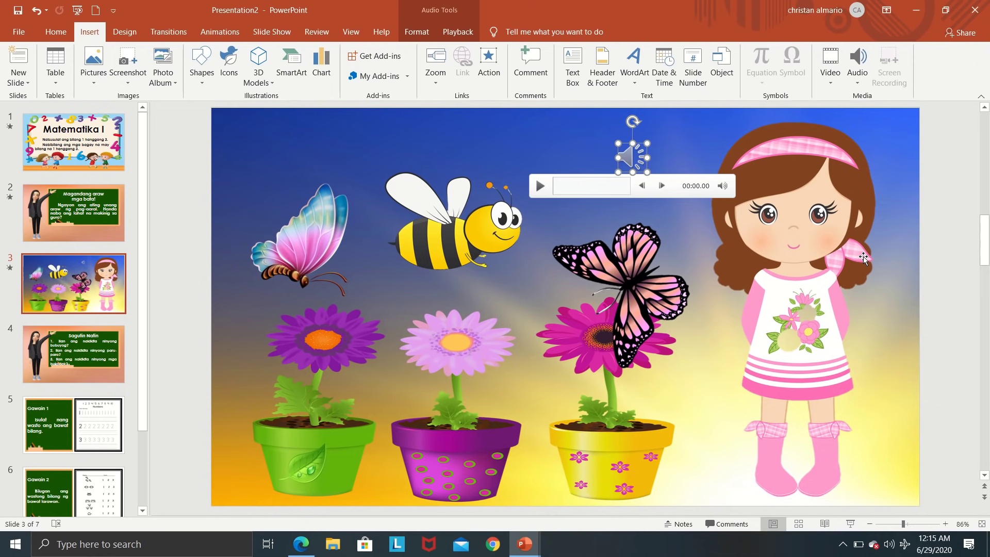
left_click_drag(634, 156, 587, 145)
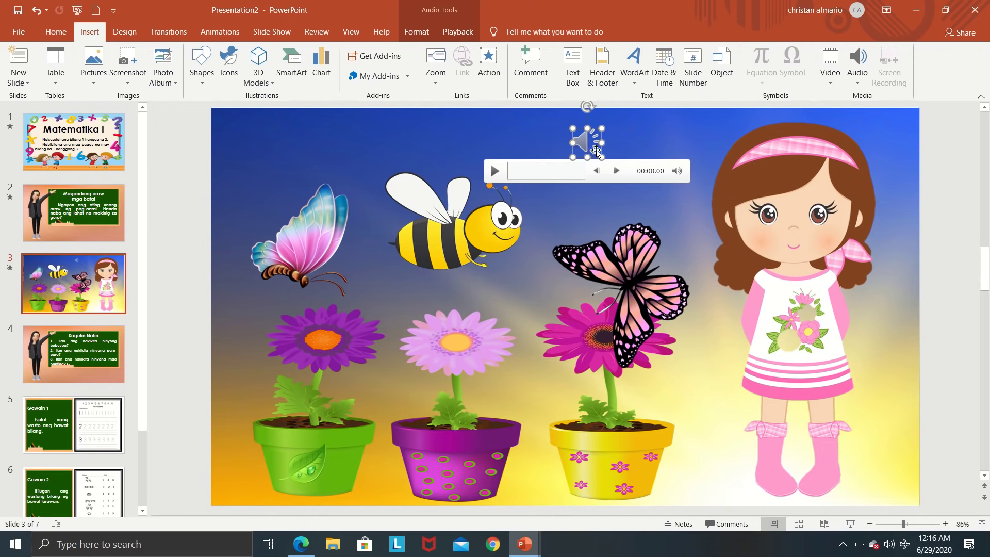
left_click_drag(580, 142, 582, 151)
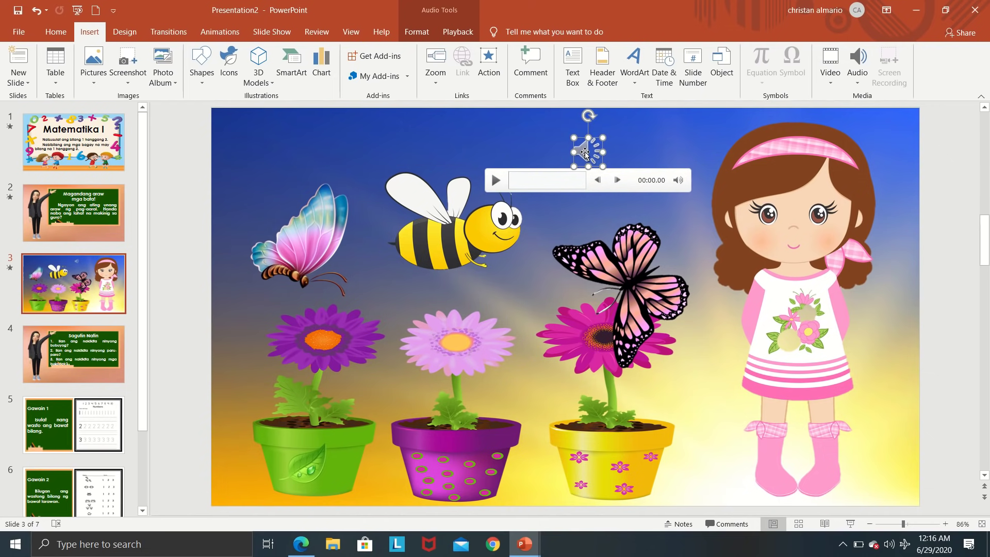
Step: Send the audio clip to back so it hides behind the background picture
right_click(585, 153)
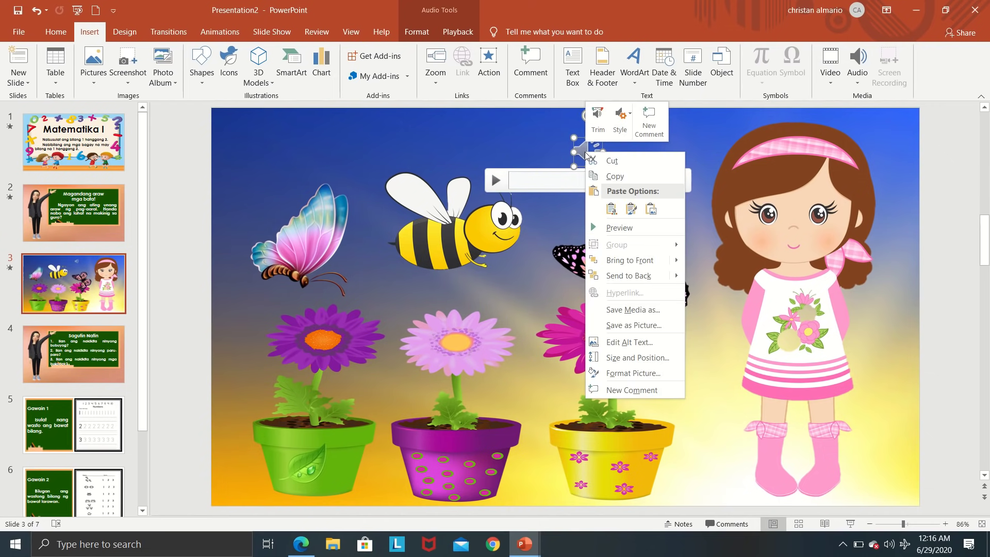
left_click(639, 278)
left_click(200, 184)
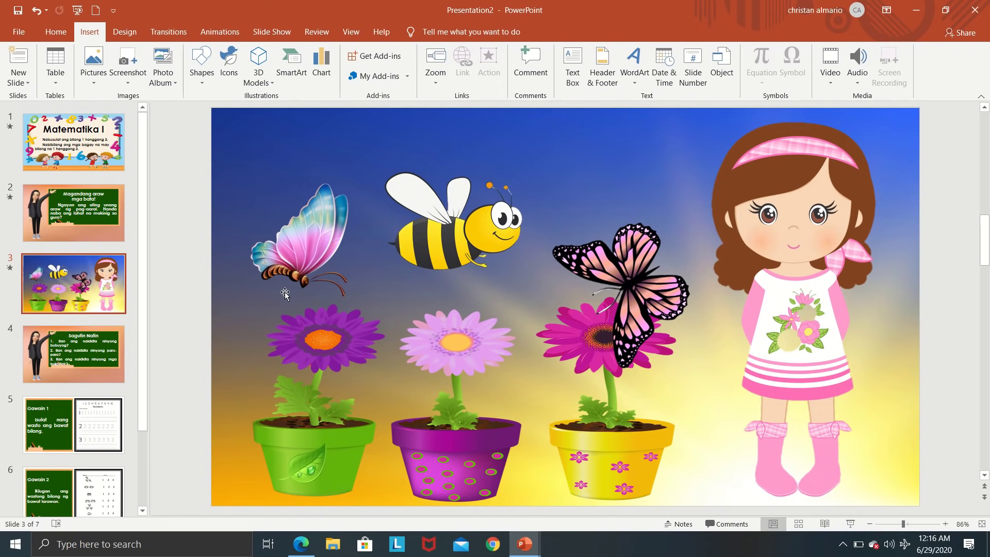
Step: Compare slides 3 and 4, ending on the Sagutin Natin slide
left_click(61, 359)
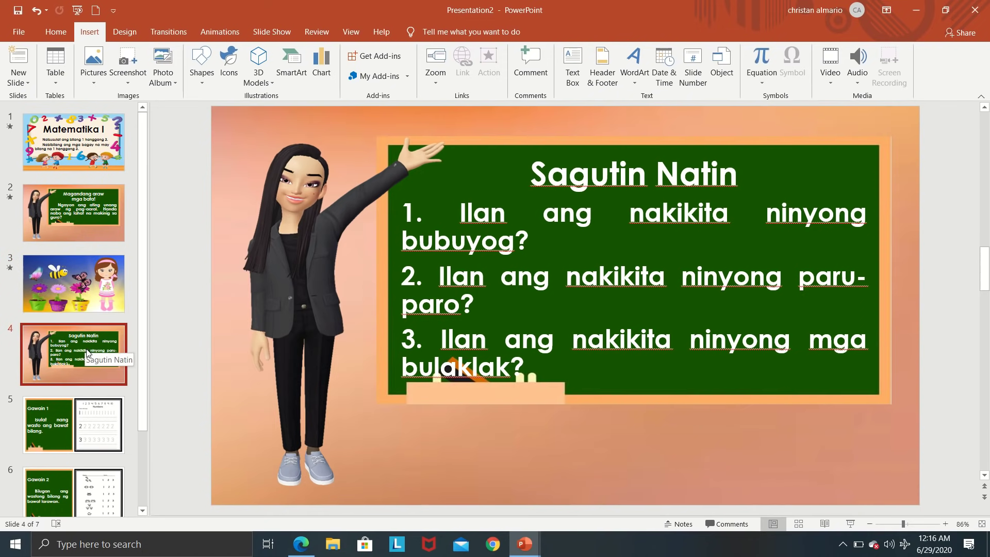
left_click(87, 295)
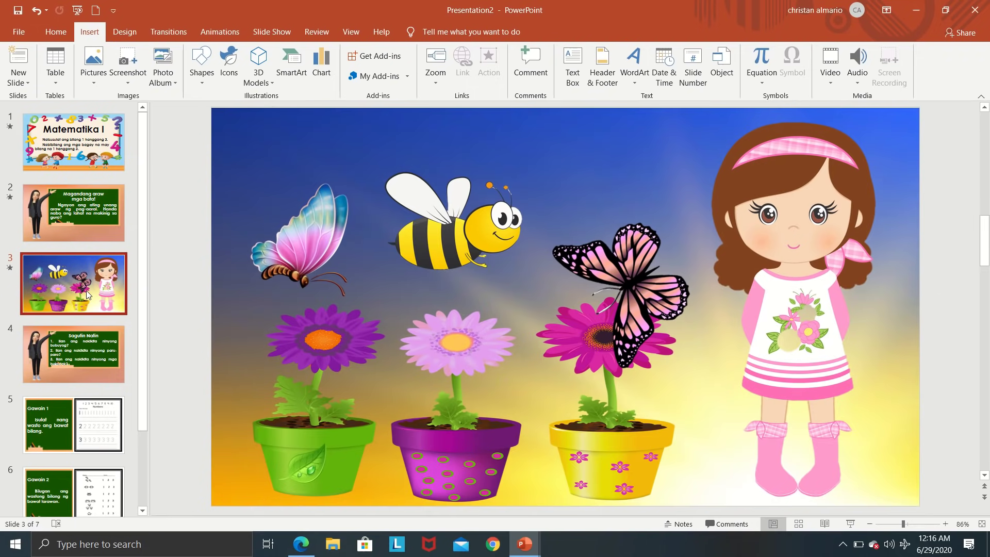
left_click(89, 363)
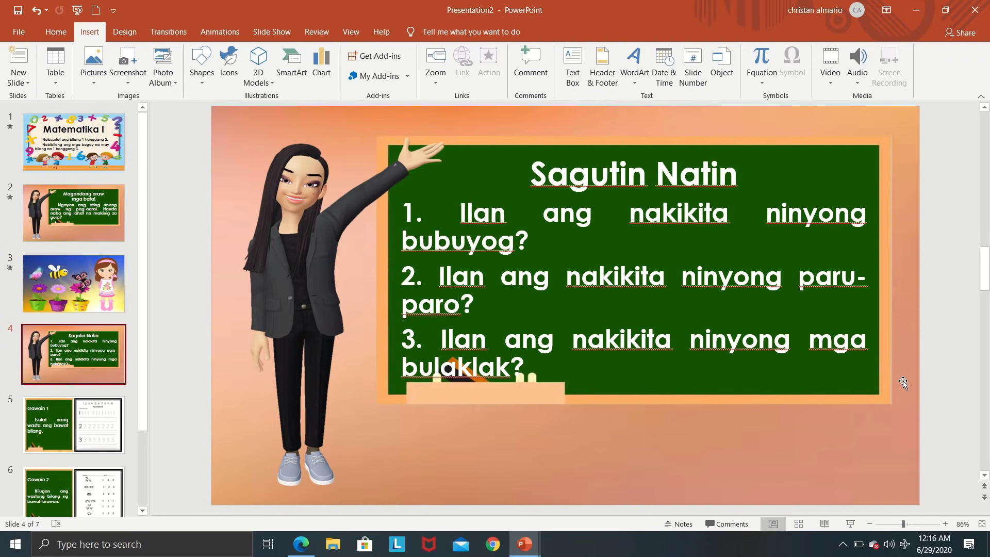
left_click(113, 292)
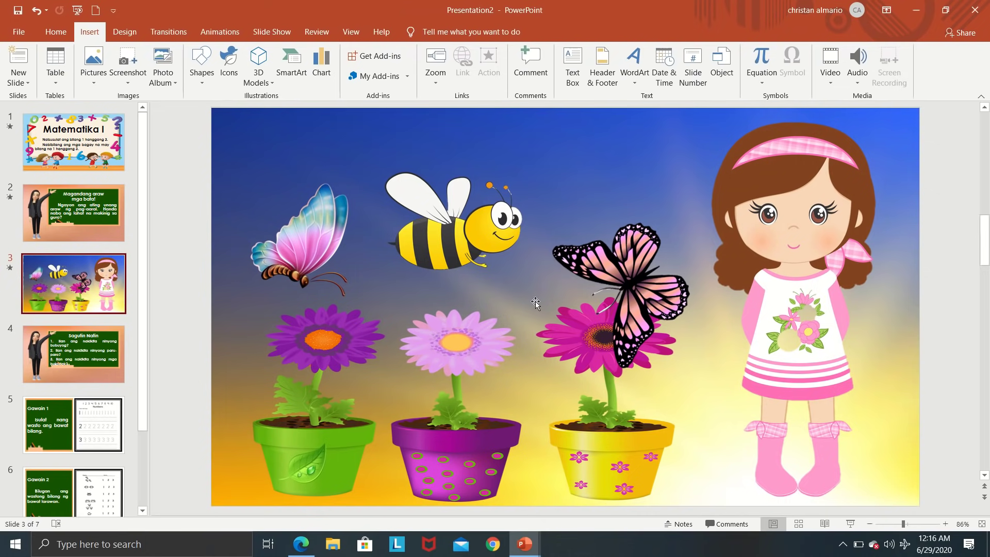
left_click(88, 361)
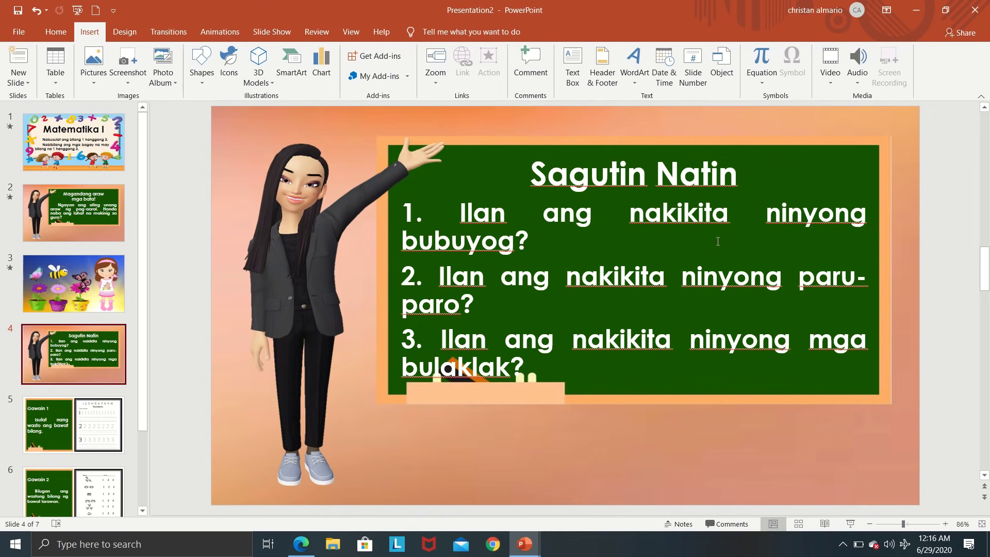
Step: Delete the extra 'ki' so questions 1, 2 and 3 read 'nakita' instead of 'nakikita'
left_click(687, 226)
key("BackSpace")
key("BackSpace")
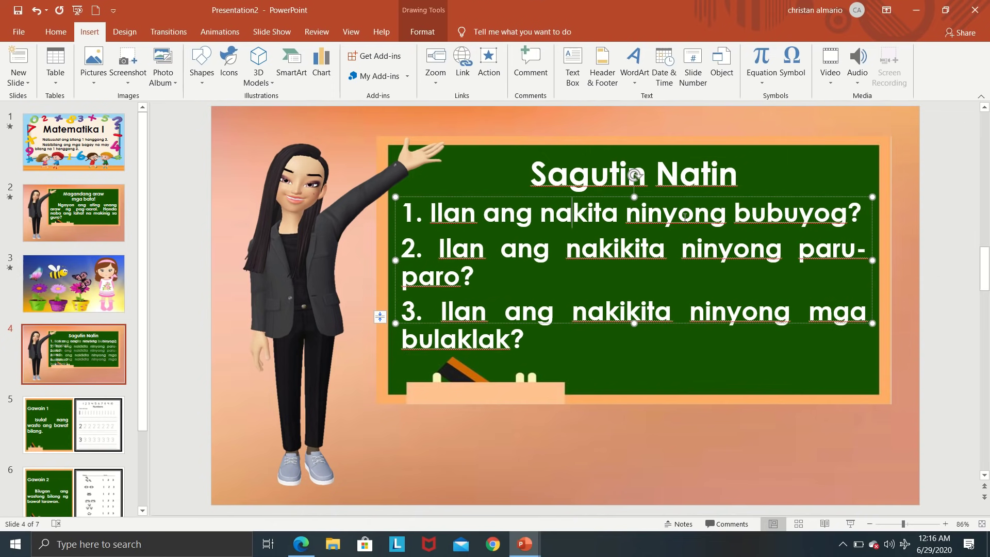
left_click(613, 248)
key("BackSpace")
key("BackSpace")
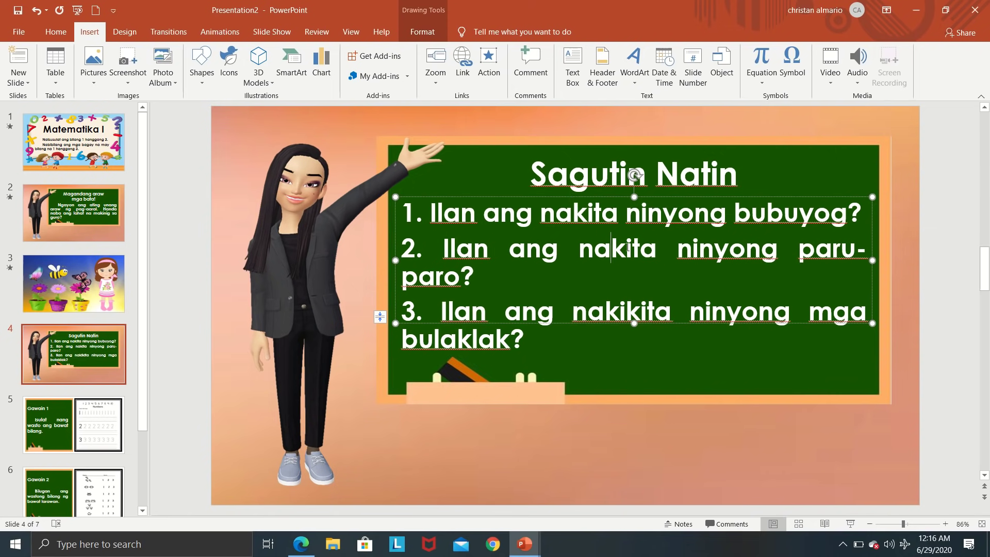
left_click(632, 315)
key("BackSpace")
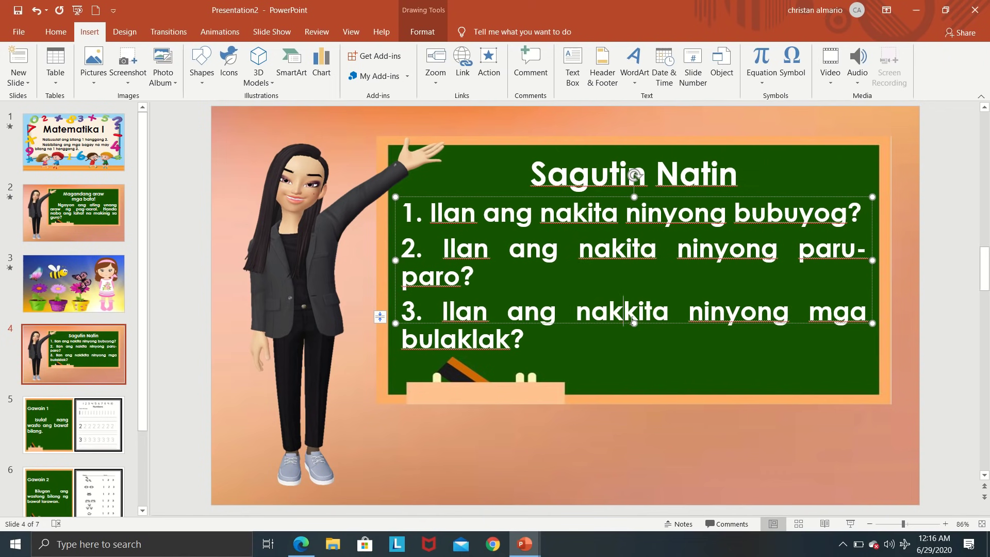
key("BackSpace")
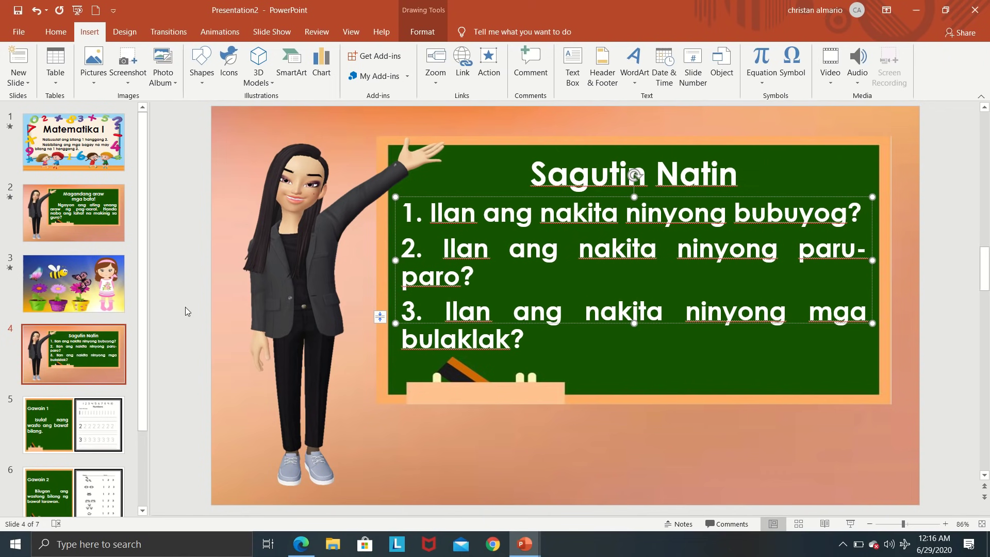
left_click(187, 311)
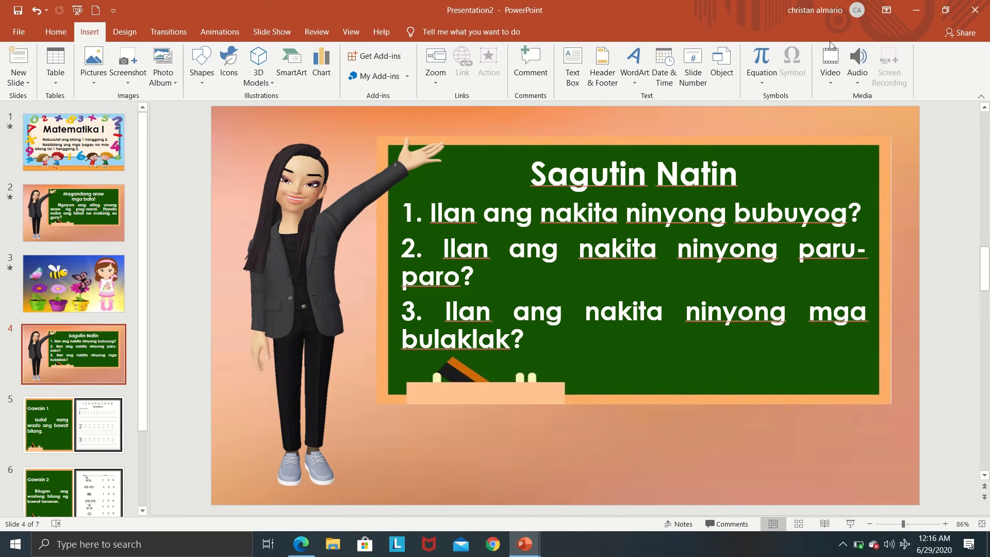
Step: Open the Record Sound dialog and move it down, away from the questions
left_click(856, 77)
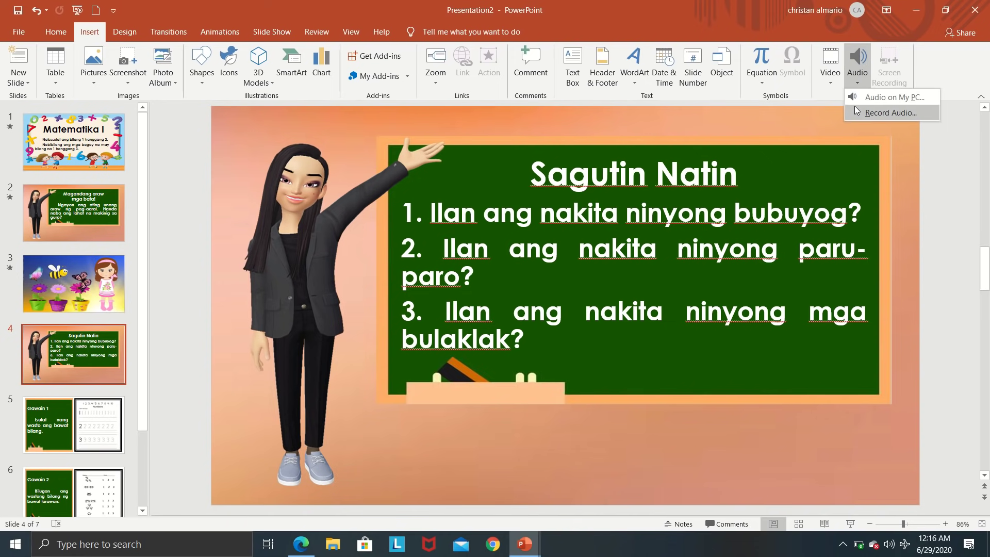
left_click(856, 112)
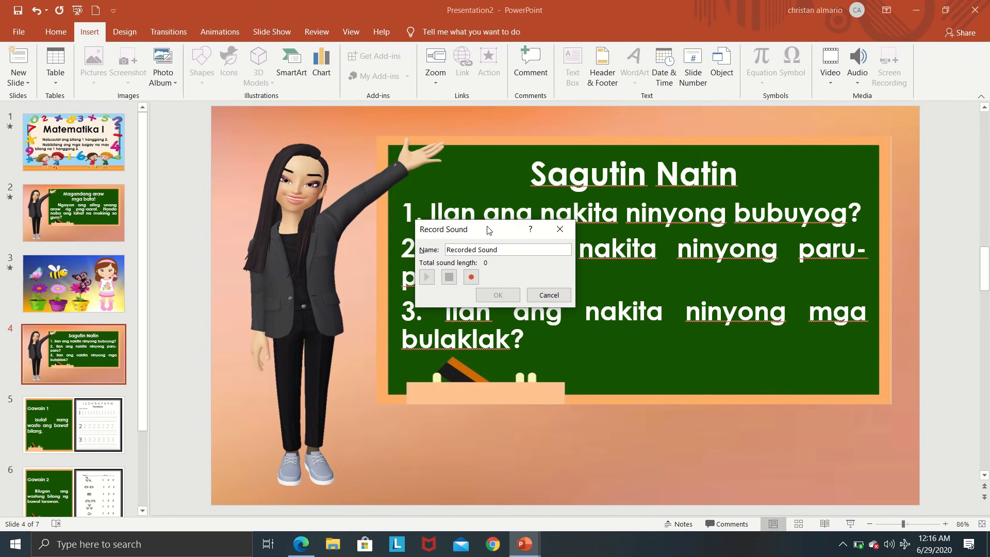
mouse_move(487, 229)
left_mouse_down()
mouse_move(462, 276)
mouse_move(451, 391)
left_mouse_up()
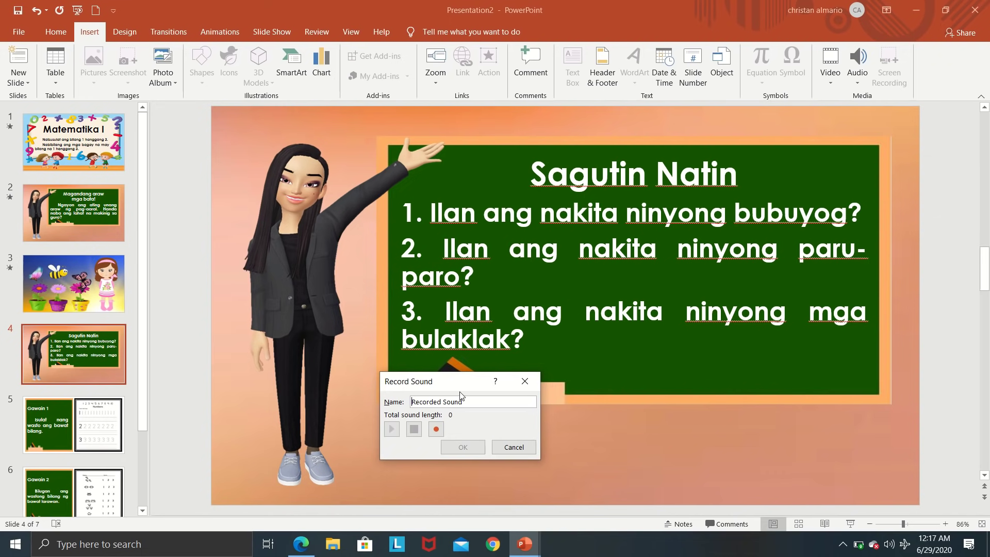
left_click_drag(460, 384, 429, 418)
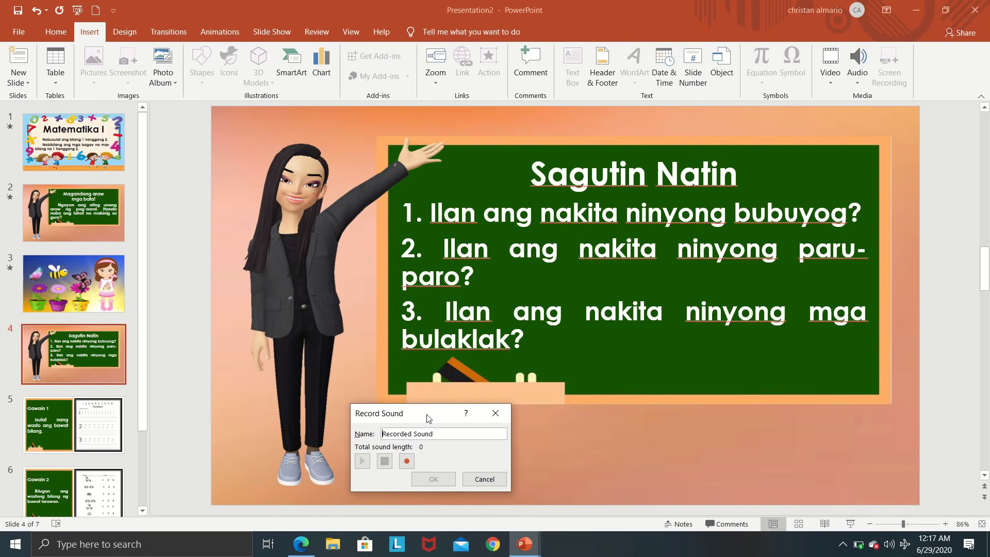
Step: Record a 5-second voice clip, insert it on slide 4, and select its icon
left_click(408, 459)
left_click(385, 461)
left_click(434, 478)
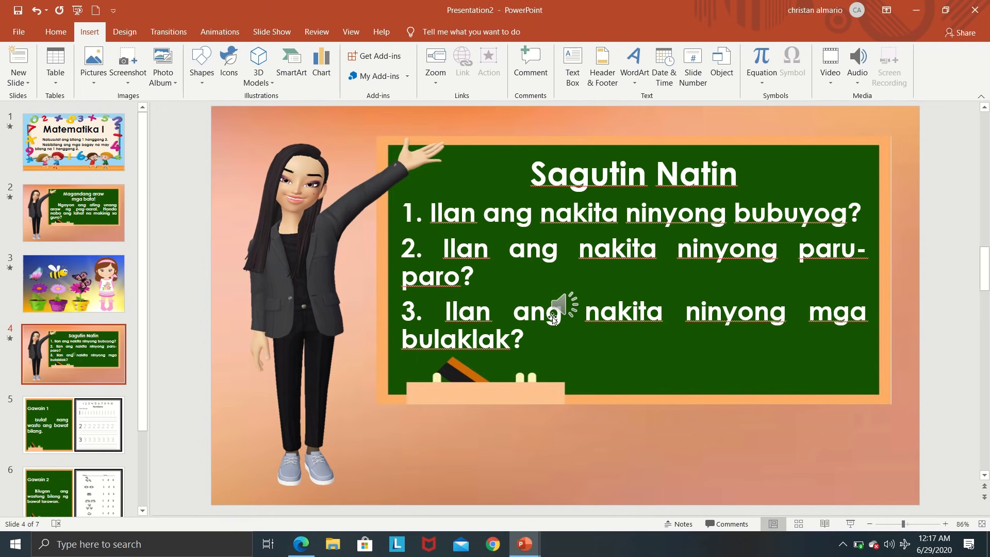
left_click(471, 335)
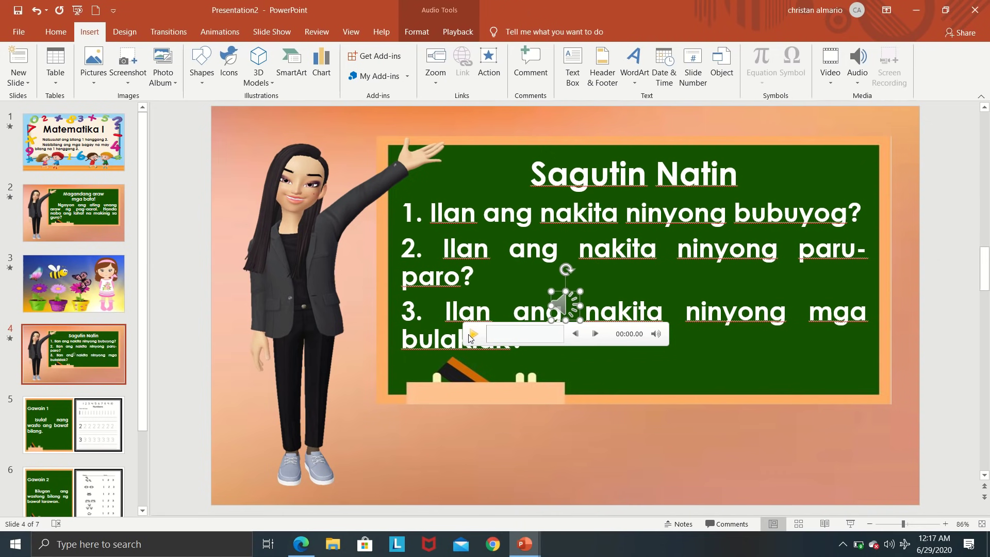
Step: Play the new clip, move its speaker icon near the teacher's feet, and reopen Record Sound
left_click(472, 335)
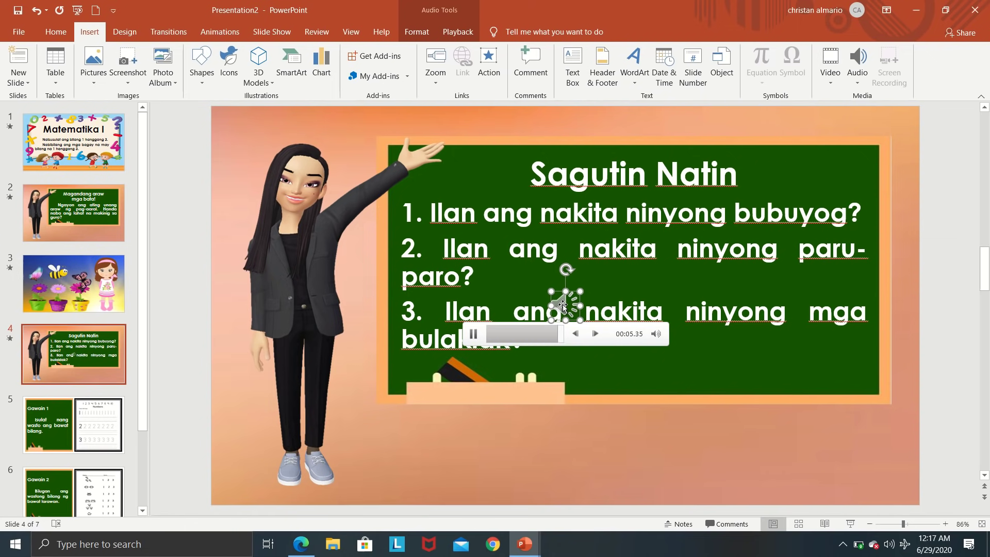
left_click_drag(550, 319, 399, 468)
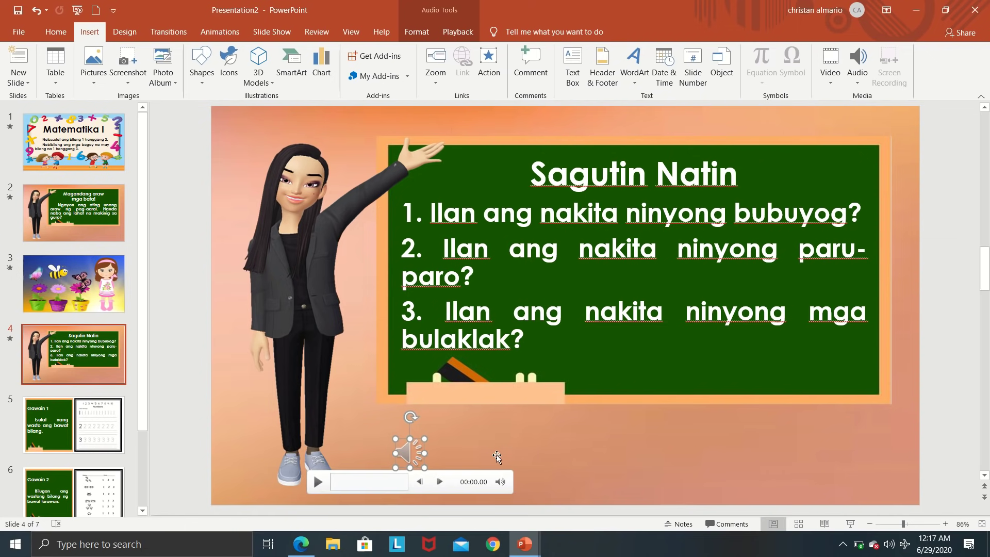
left_click(533, 454)
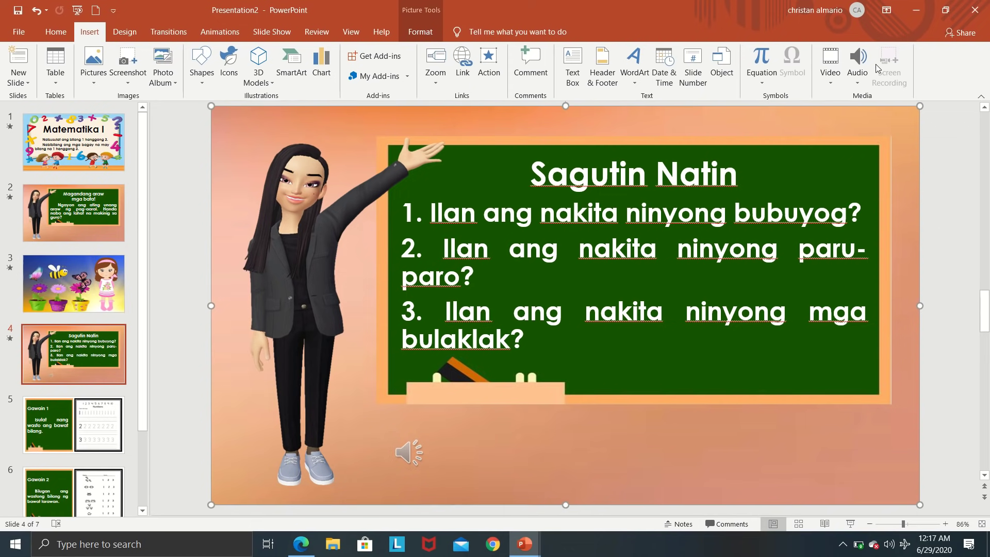
left_click(859, 61)
left_click(876, 114)
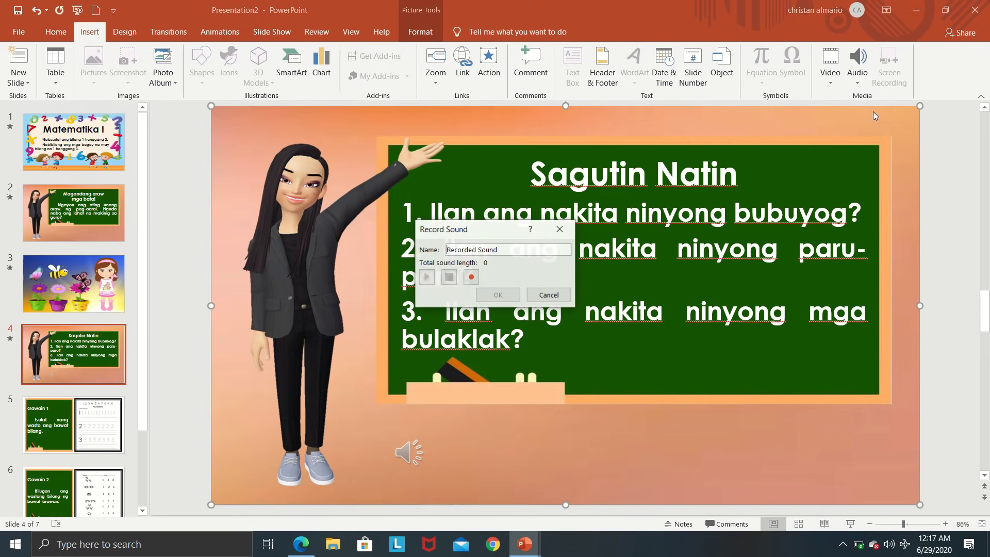
Step: Record a 4-second second clip and place its speaker icon below the chalkboard
left_click_drag(504, 235, 557, 399)
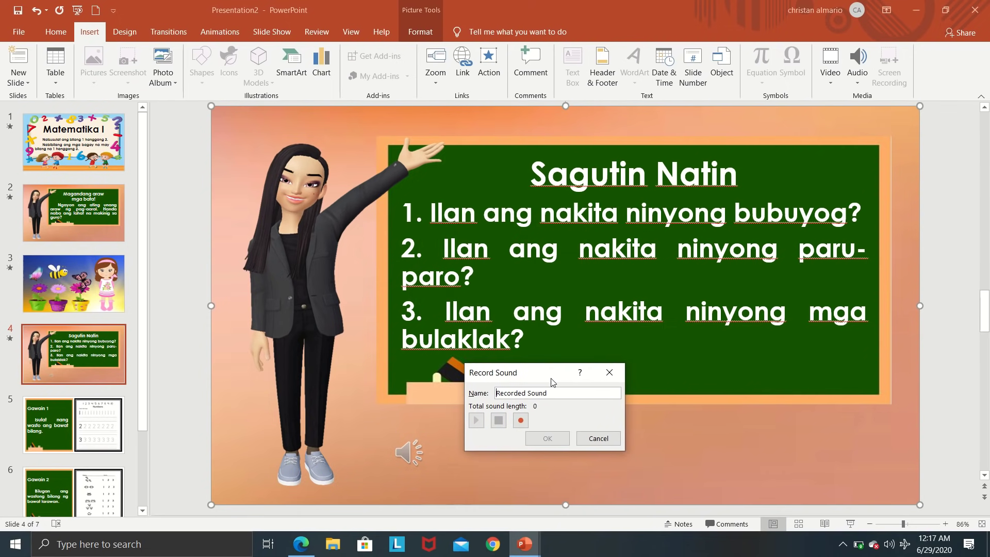
left_click(527, 442)
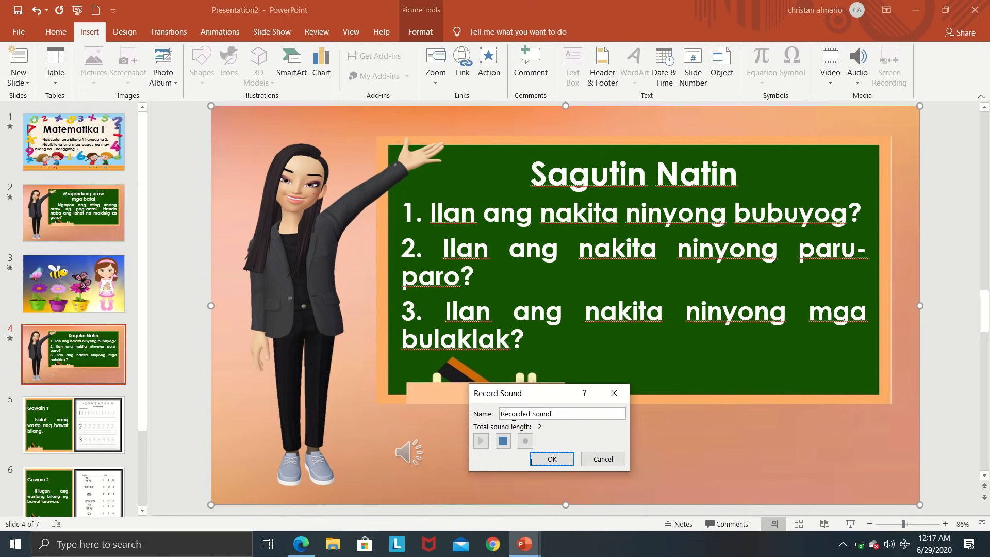
left_click(504, 442)
left_click(544, 460)
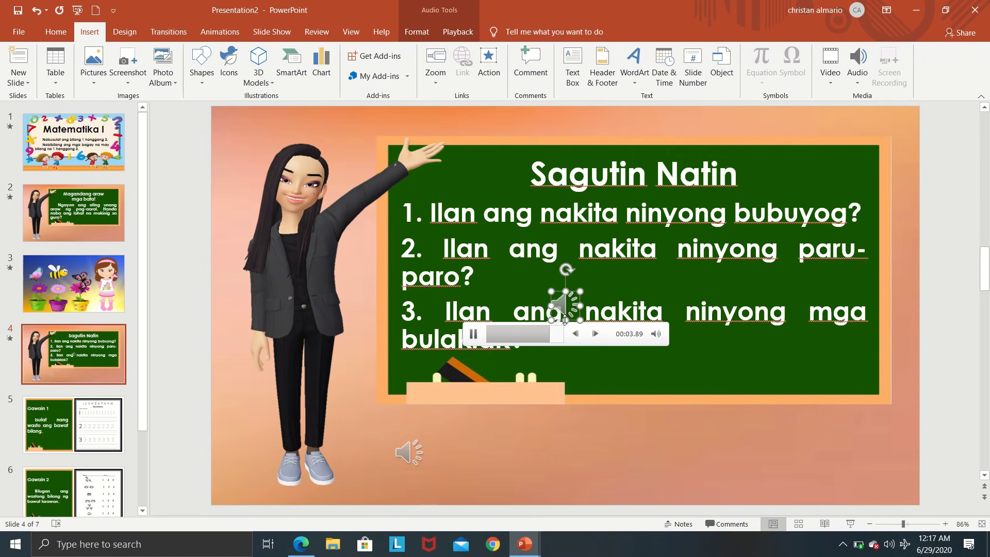
left_click_drag(565, 320, 586, 460)
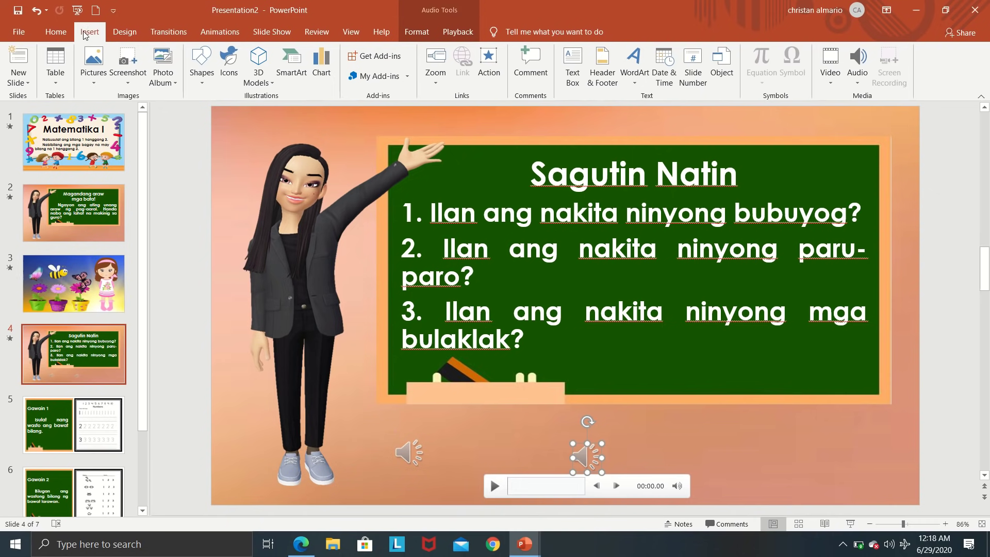
Step: Record a third 4-second clip and drag its speaker icon to the slide's bottom-right corner
left_click(853, 70)
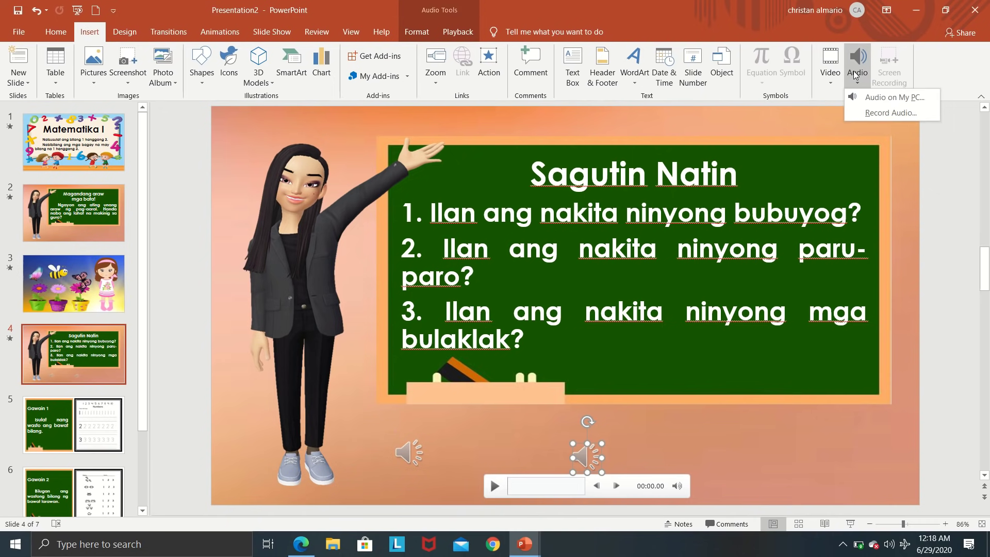
left_click(861, 113)
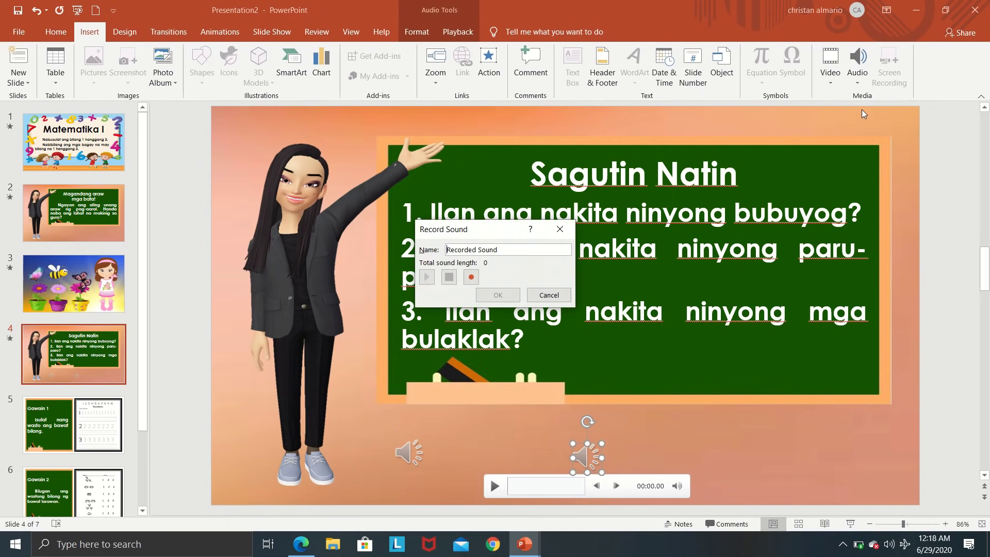
left_click(472, 277)
left_click(449, 277)
left_click(499, 295)
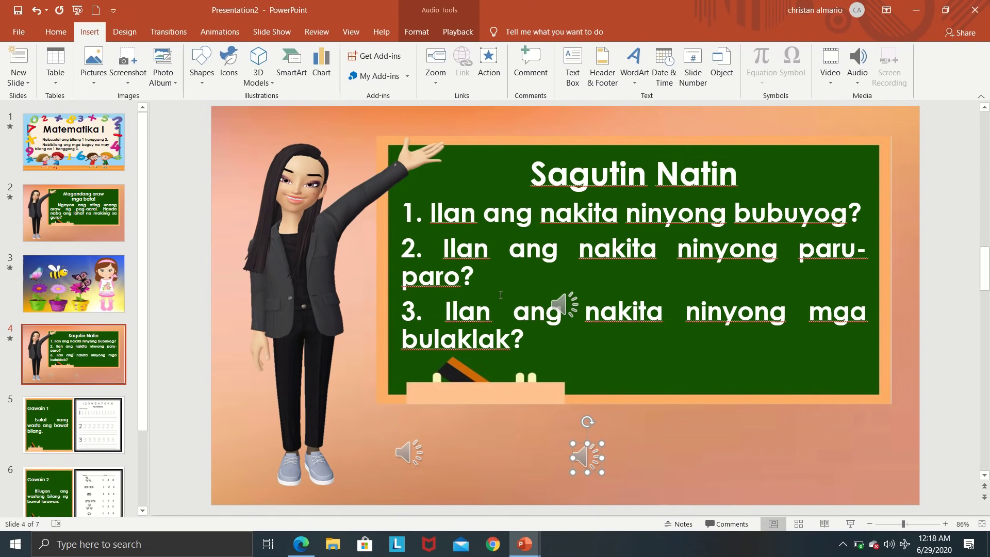
left_click_drag(566, 310, 798, 460)
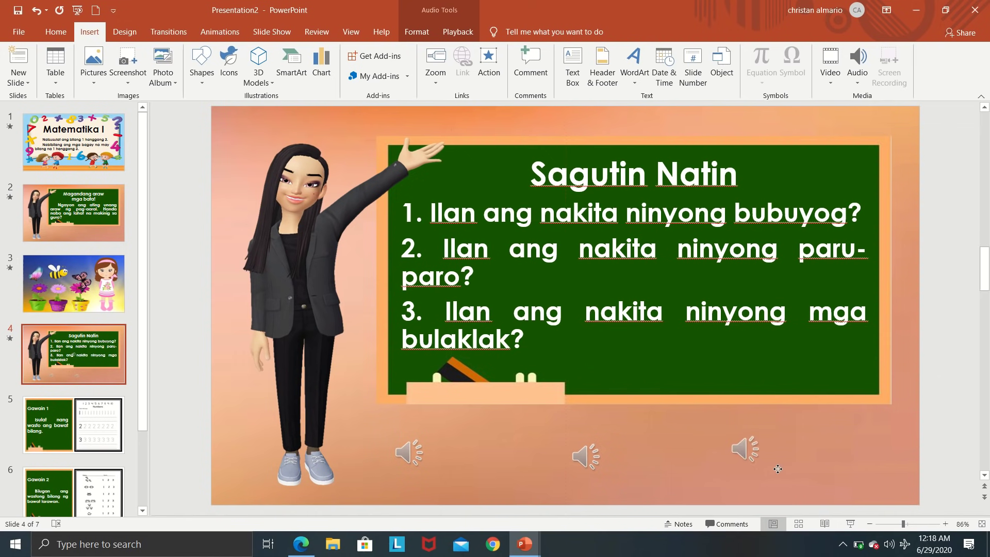
left_click(705, 483)
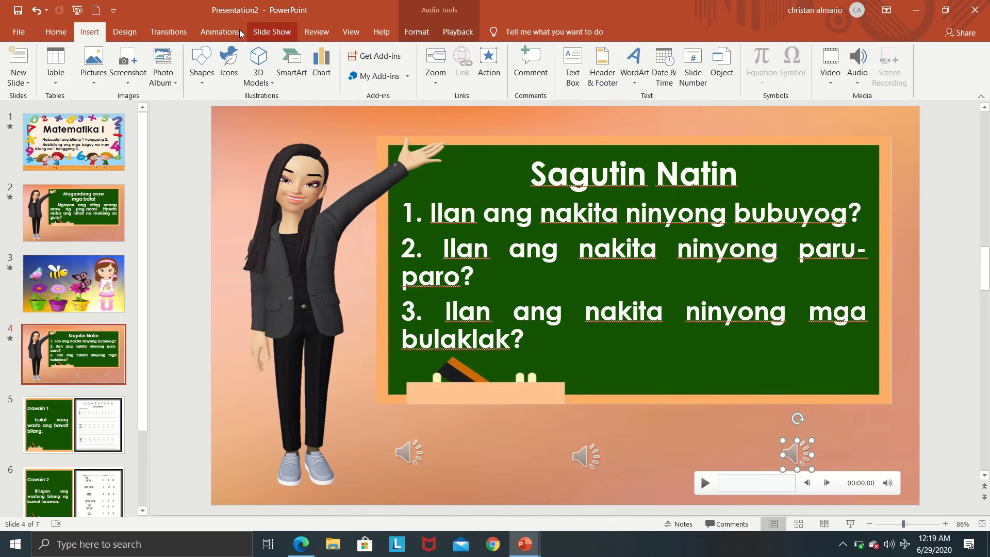
Step: Preview slide 4's animations on the Animations tab and select each sound clip in turn
left_click(223, 35)
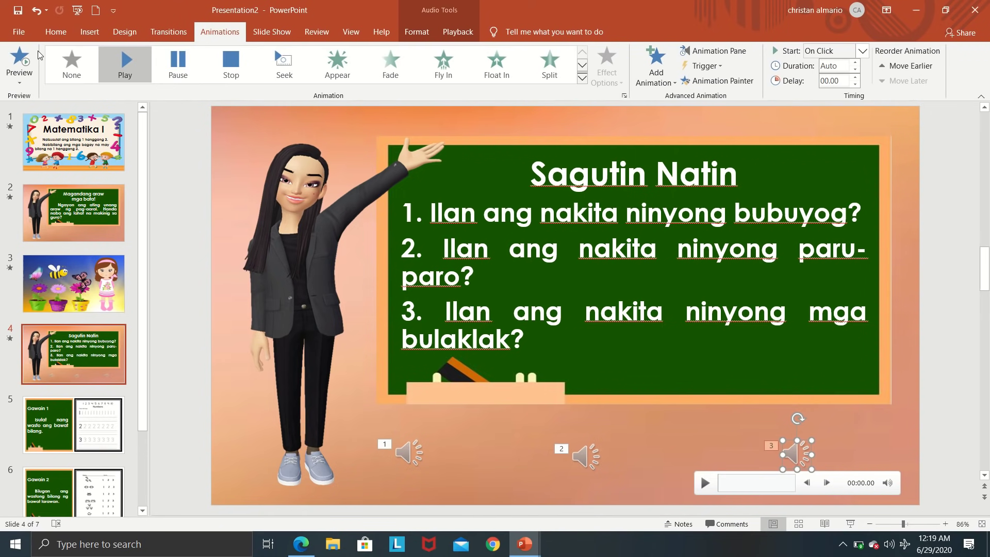
left_click(20, 61)
left_click(408, 453)
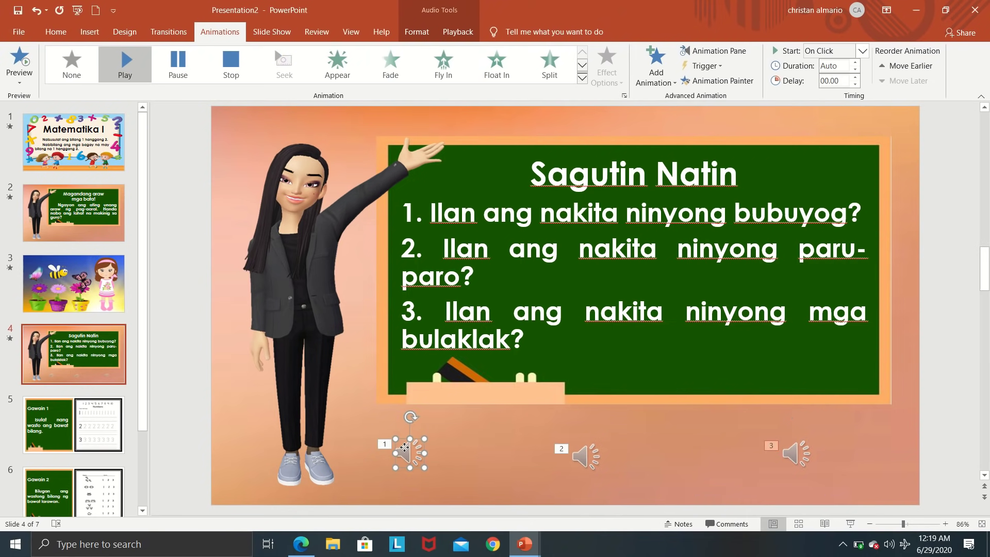
left_click(582, 459)
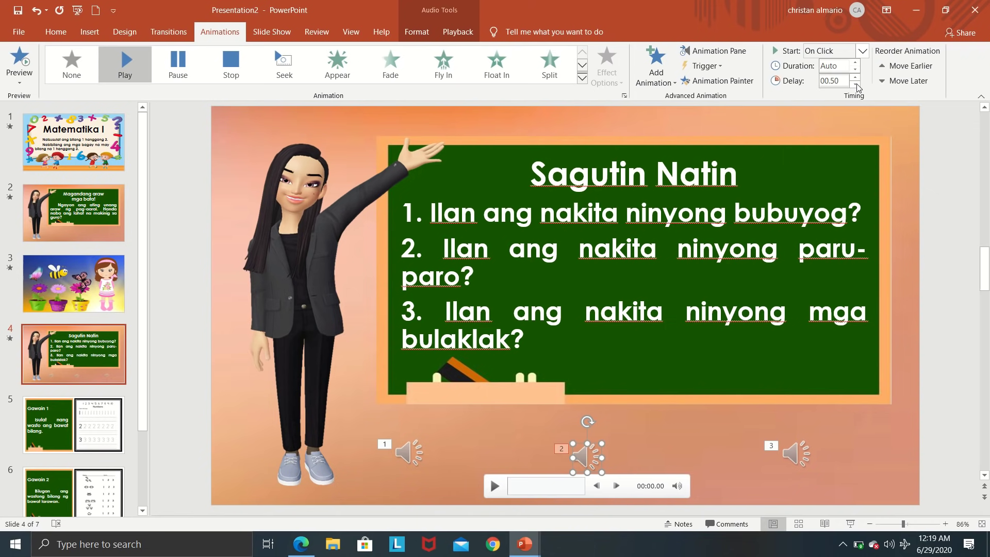
left_click(796, 454)
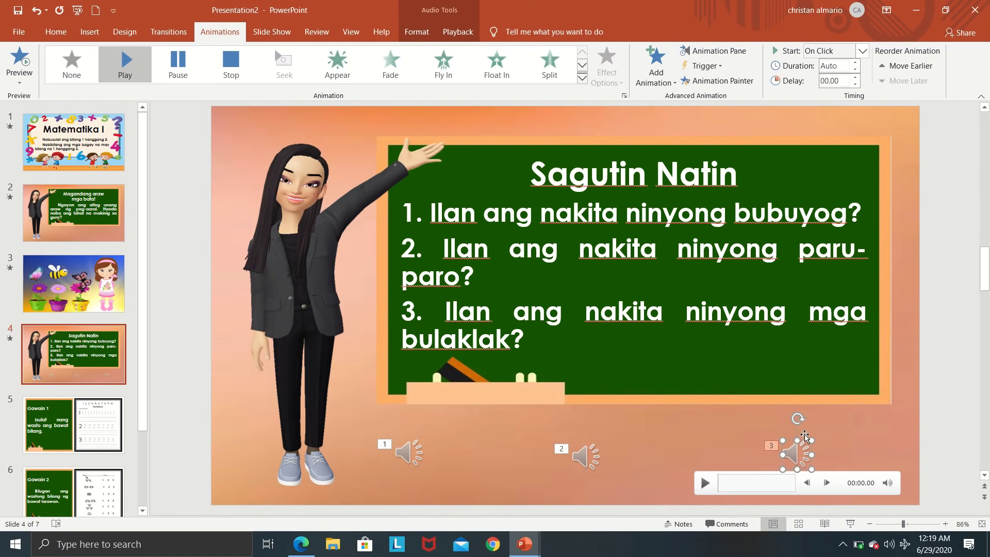
Step: Select sound clips 2 and 3 and give them a 00.25-second start delay
left_click(936, 201)
left_click(604, 451)
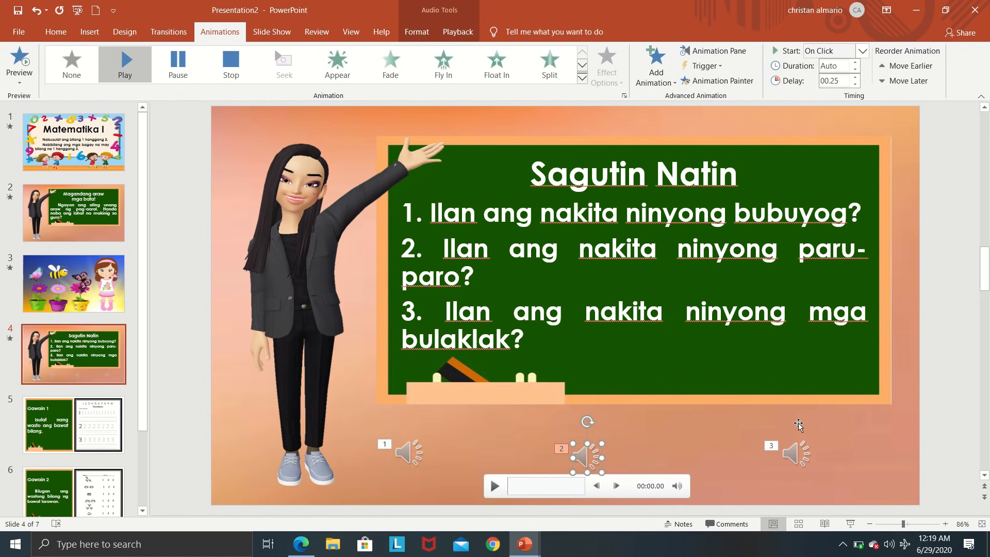
left_click(792, 446)
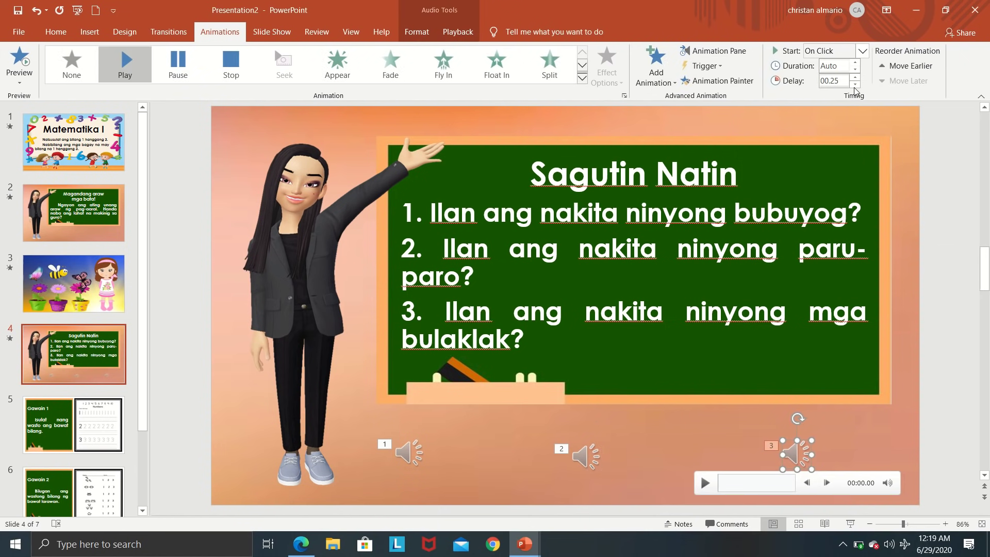
left_click(937, 171)
mouse_move(407, 452)
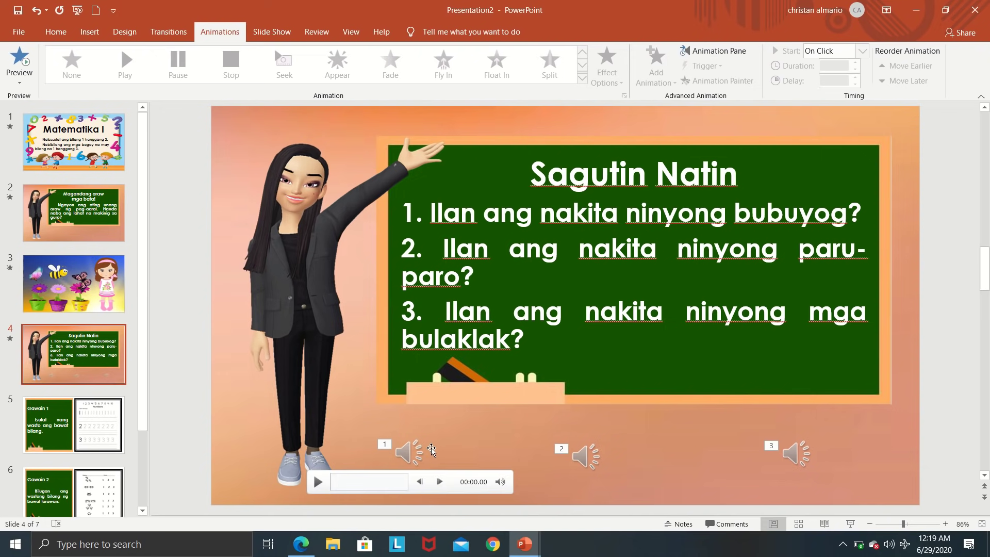
Step: Send the first speaker icon to back behind the background picture
left_click(400, 452)
right_click(404, 452)
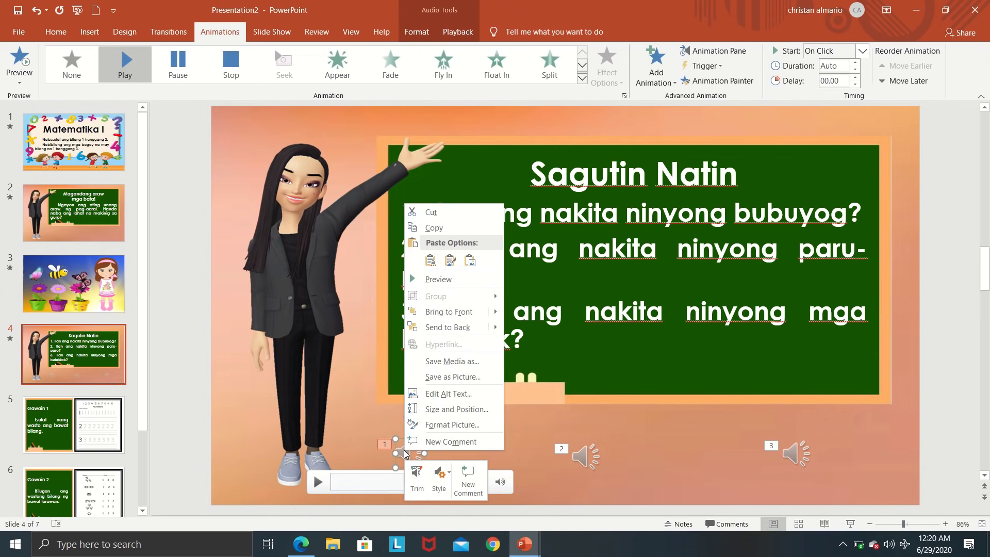
left_click(442, 327)
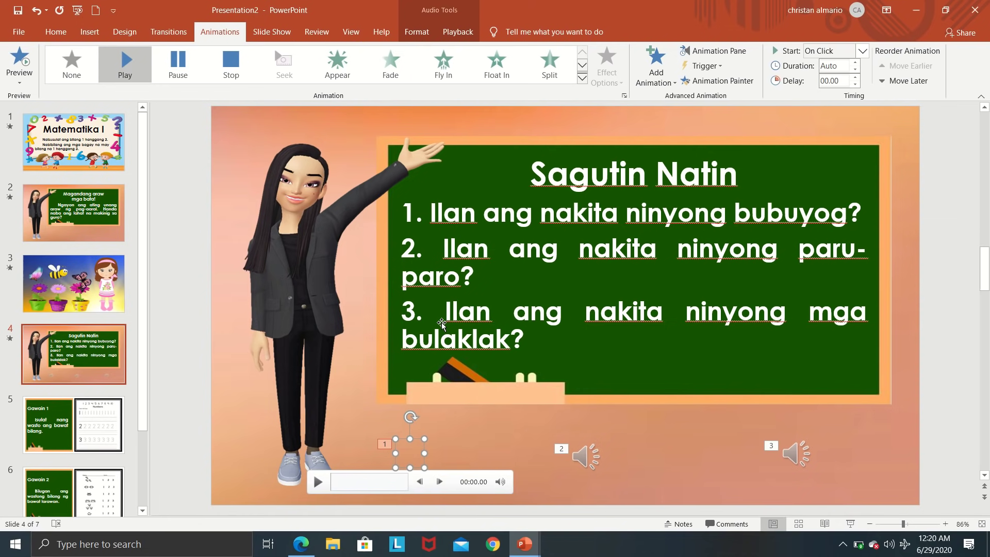
Step: Send the second speaker icon to back, undoing an accidental move along the way
left_click(581, 457)
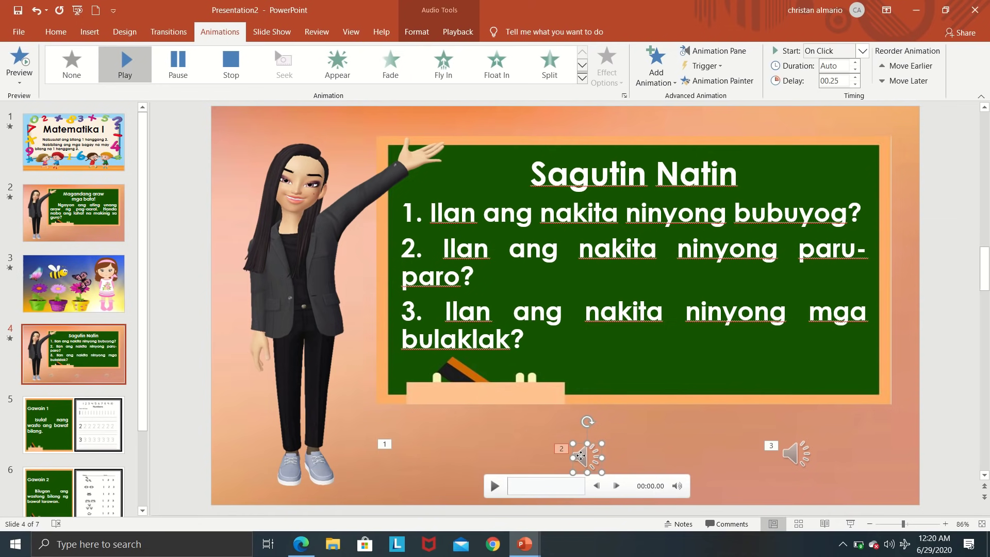
right_click(581, 456)
left_click(622, 434)
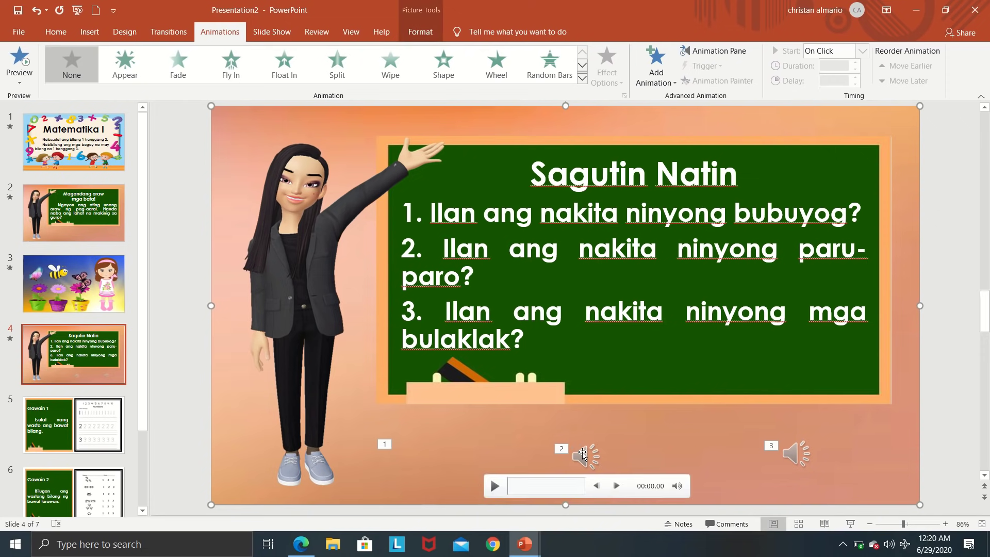
left_click(582, 454)
right_click(582, 455)
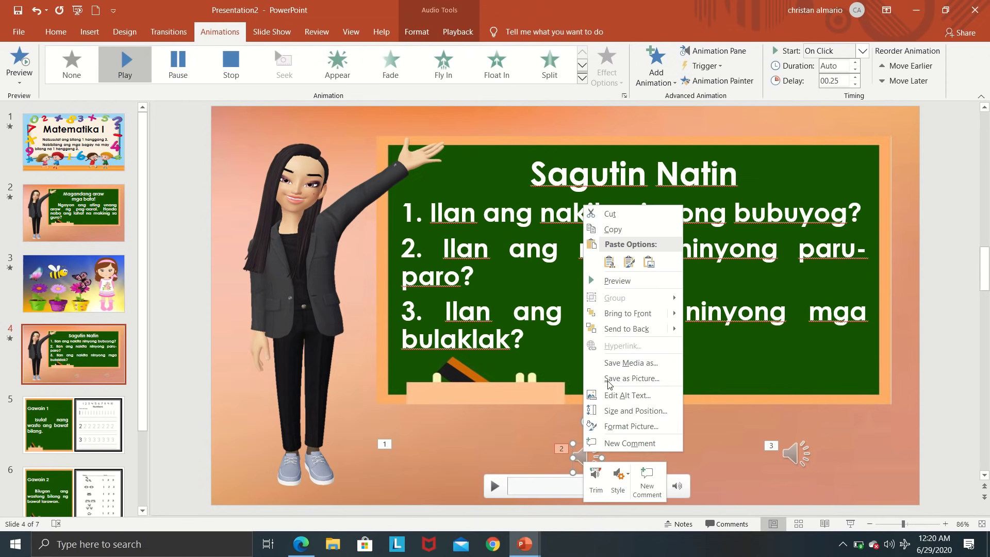
left_click(616, 324)
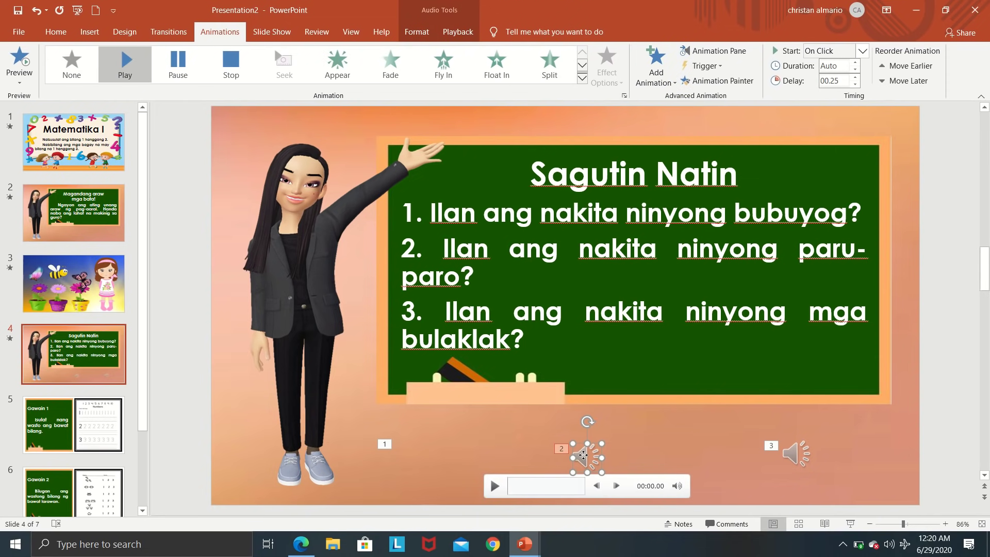
right_click(583, 455)
left_click(621, 335)
Step: Send the third speaker icon to back and deselect
left_click(789, 452)
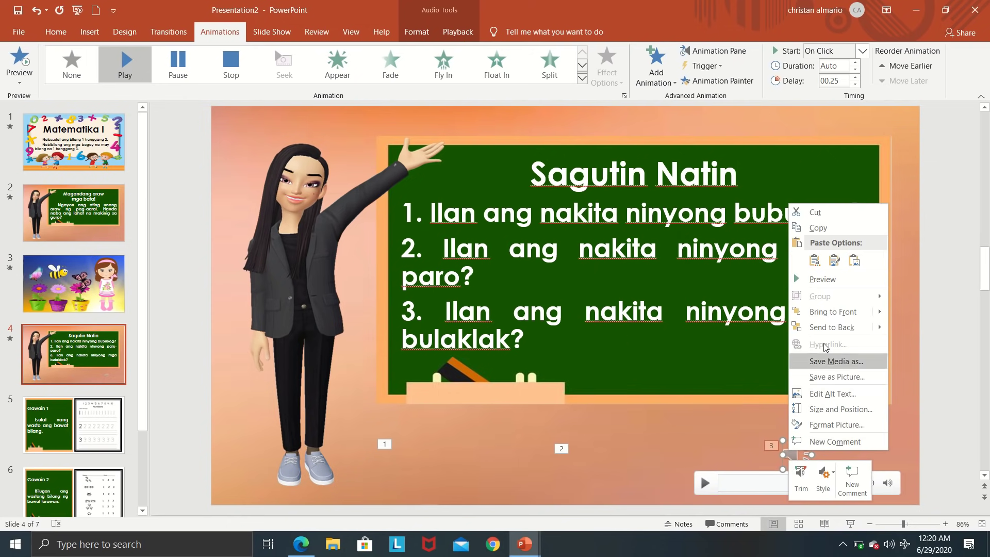
left_click(816, 328)
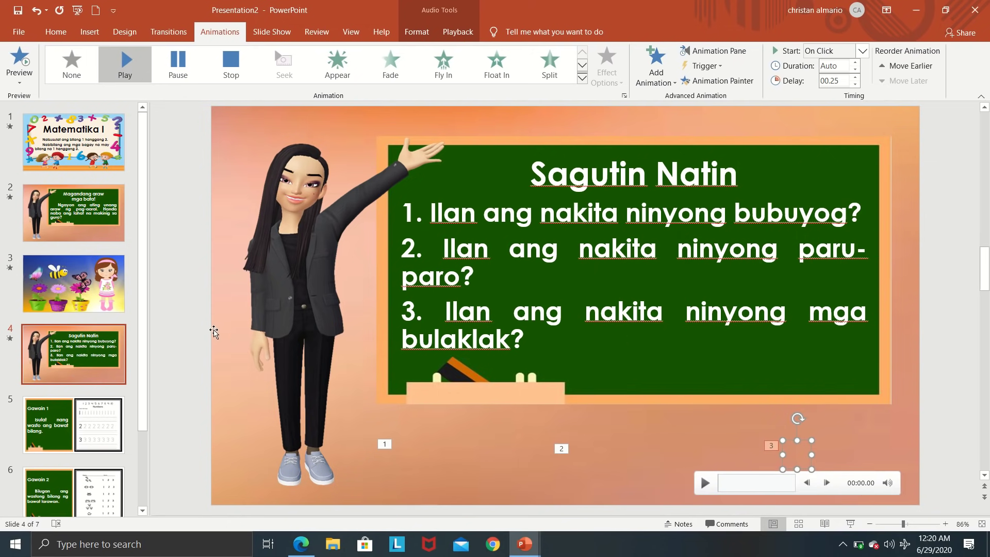
left_click(196, 341)
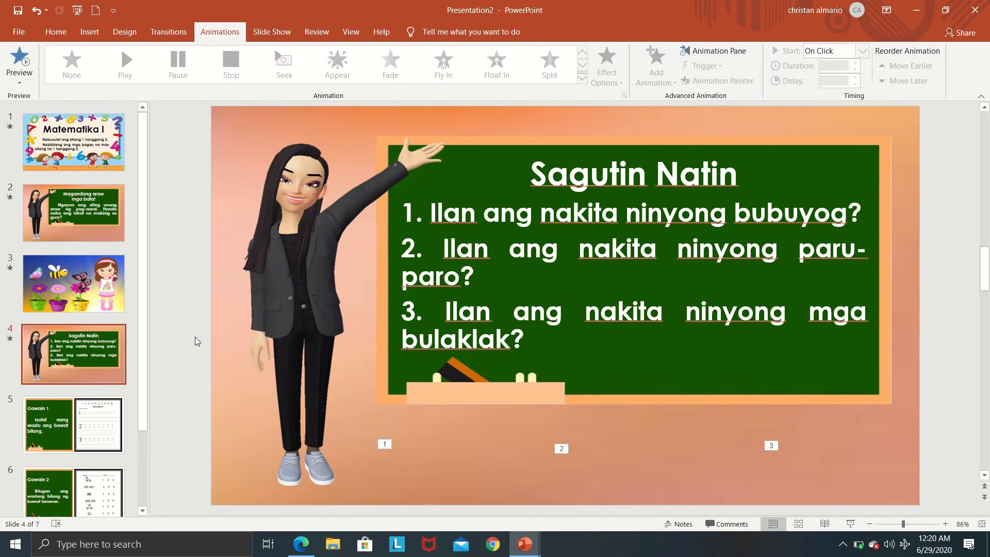
Step: Flip through slides 5, 6 'Gawain 2' and 7 'Gawaing Bahay', then return to slide 5, 'Gawain 1'
left_click(105, 413)
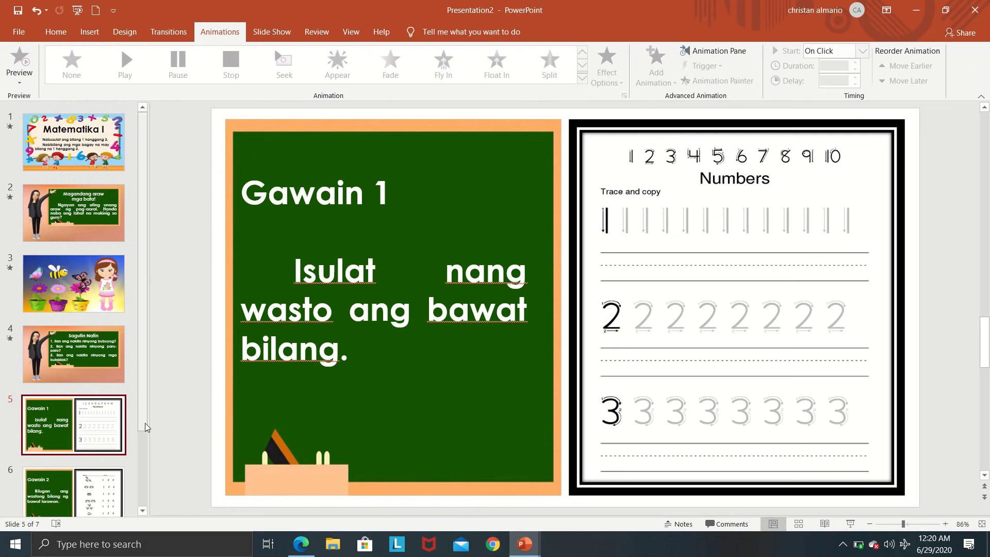
left_click_drag(146, 422, 146, 501)
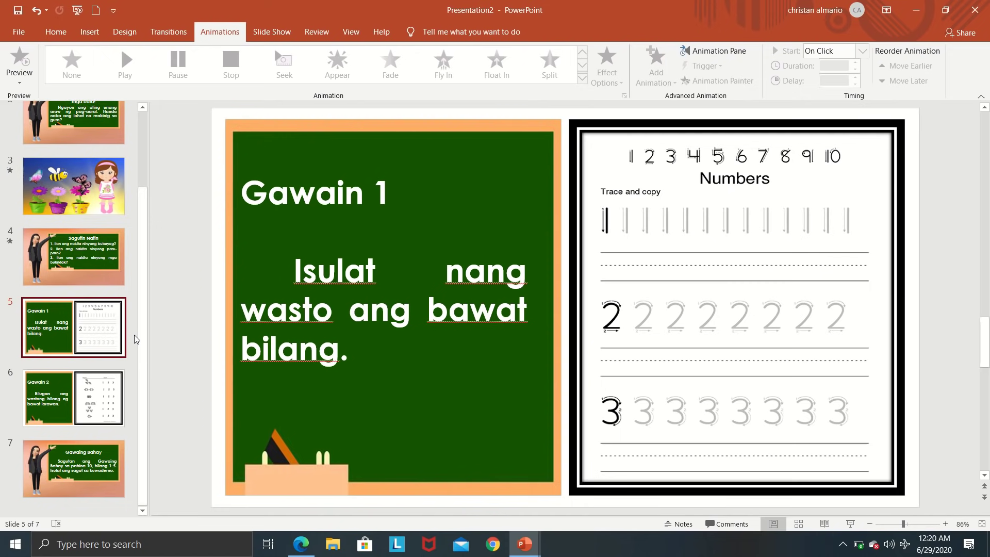
left_click(95, 406)
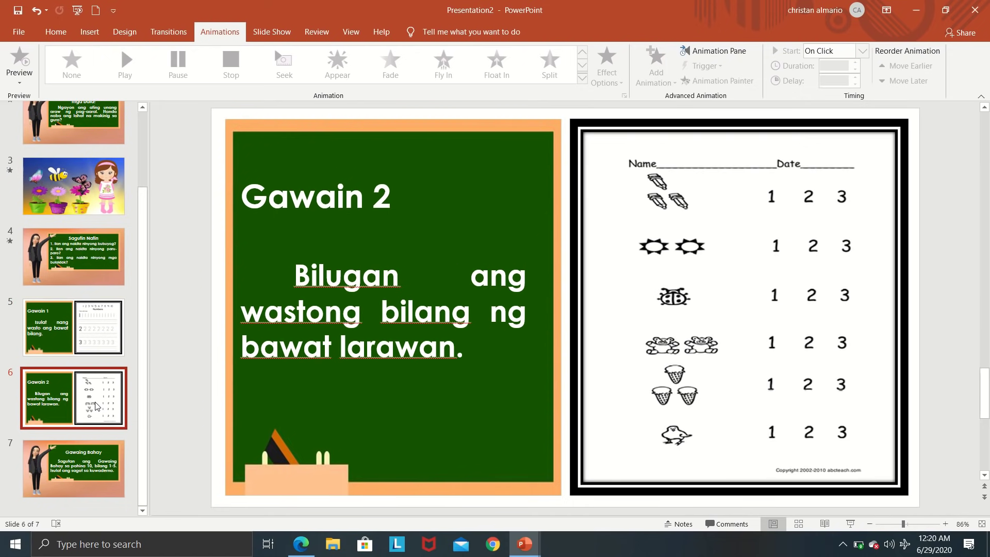
left_click(99, 460)
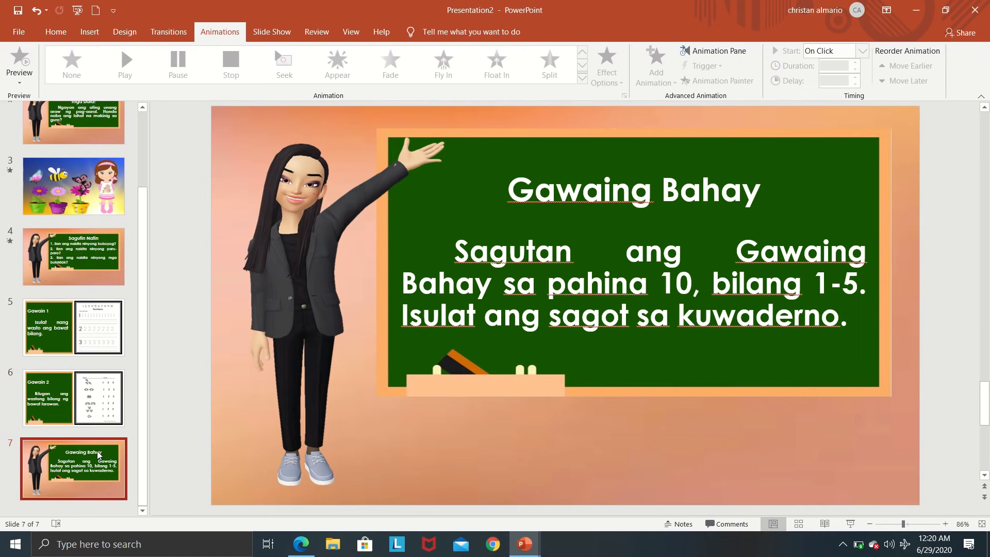
left_click(61, 322)
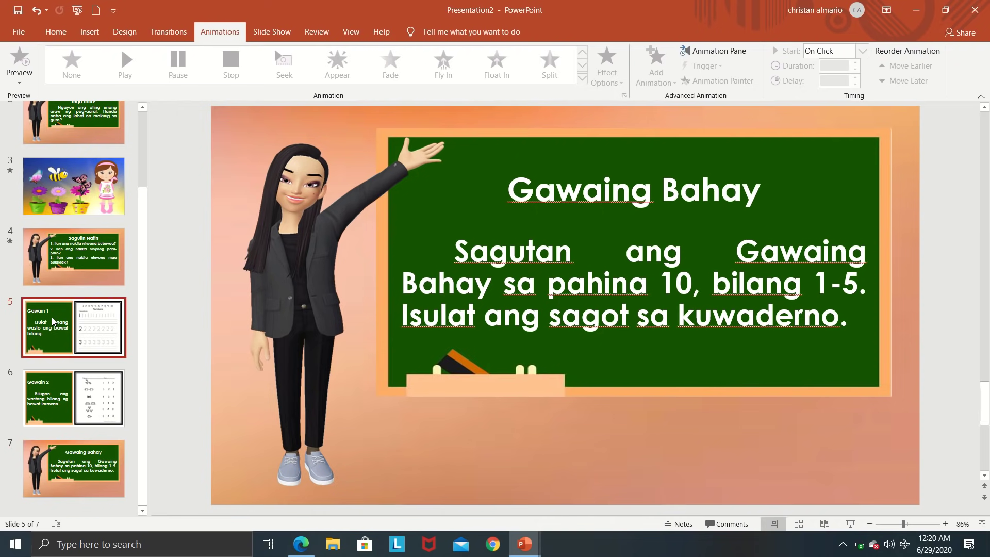
Step: Record a voice narration for slide 5 and insert it into the slide
left_click(91, 34)
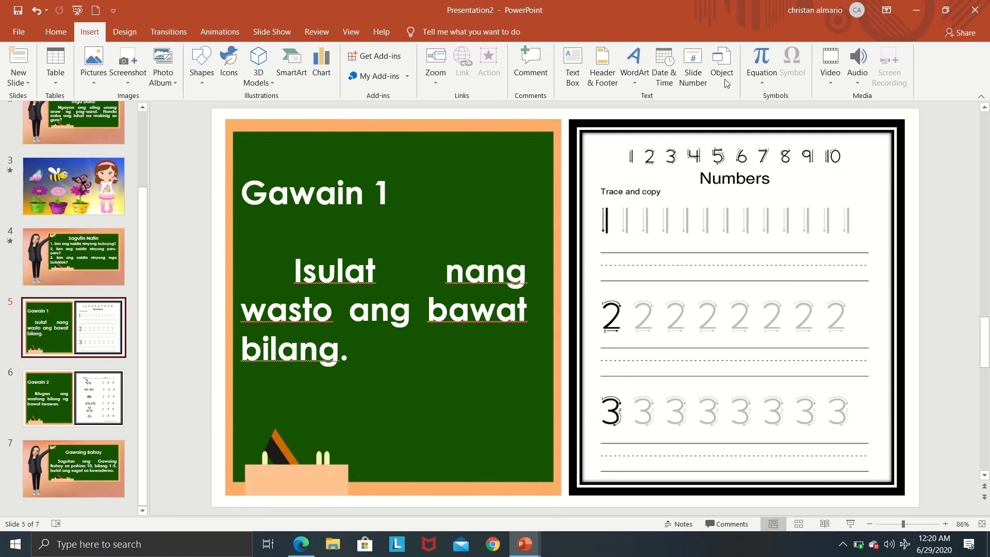
left_click(854, 76)
left_click(891, 113)
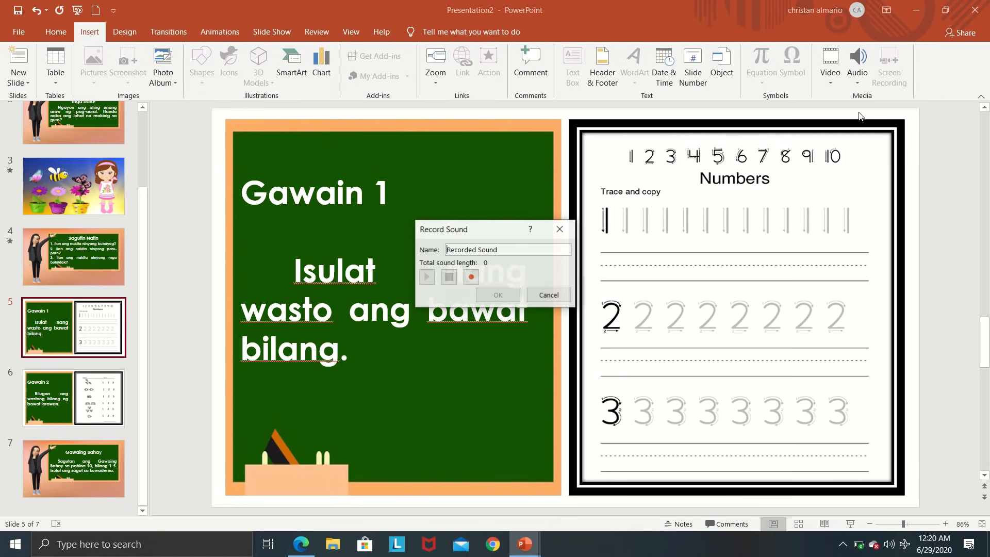
left_click_drag(480, 229, 481, 152)
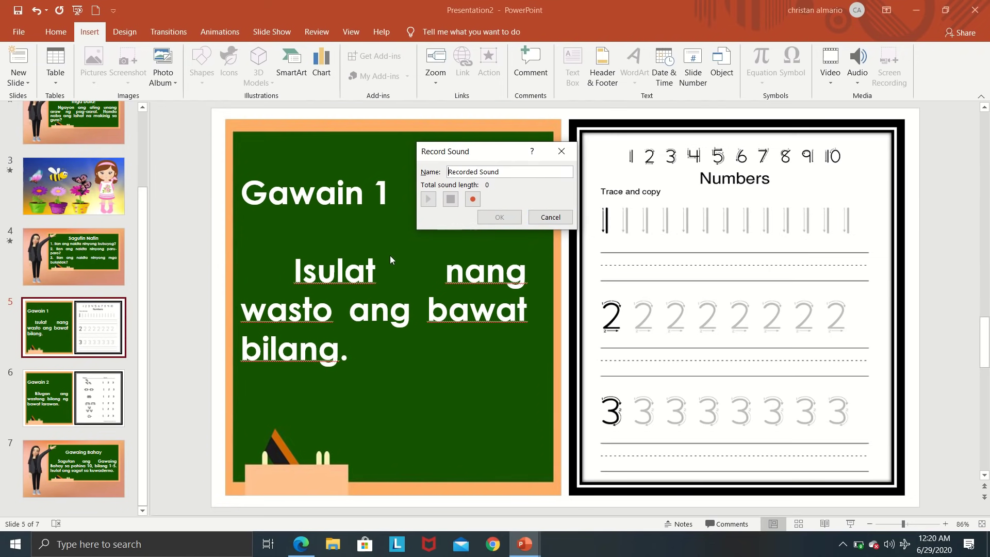
left_click(474, 199)
left_click(454, 198)
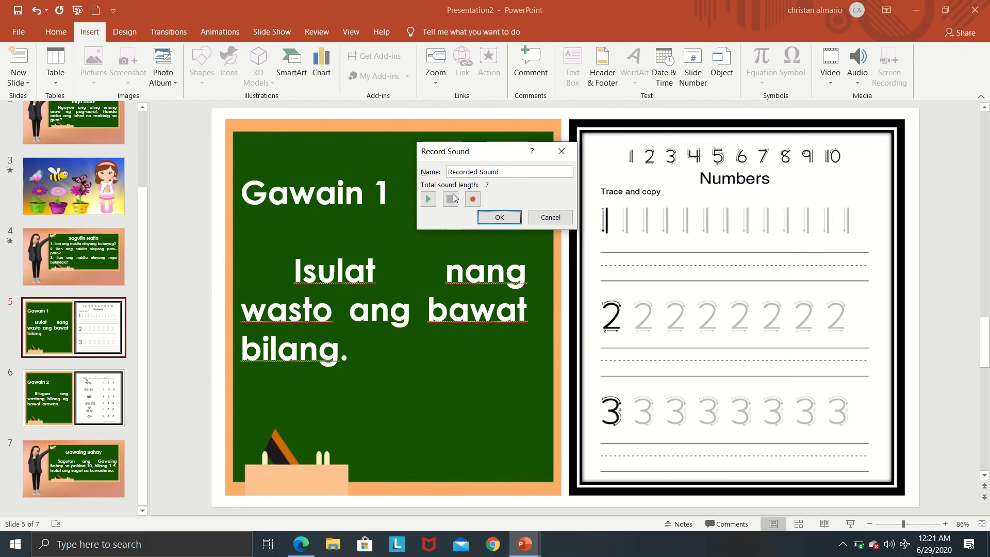
left_click(499, 218)
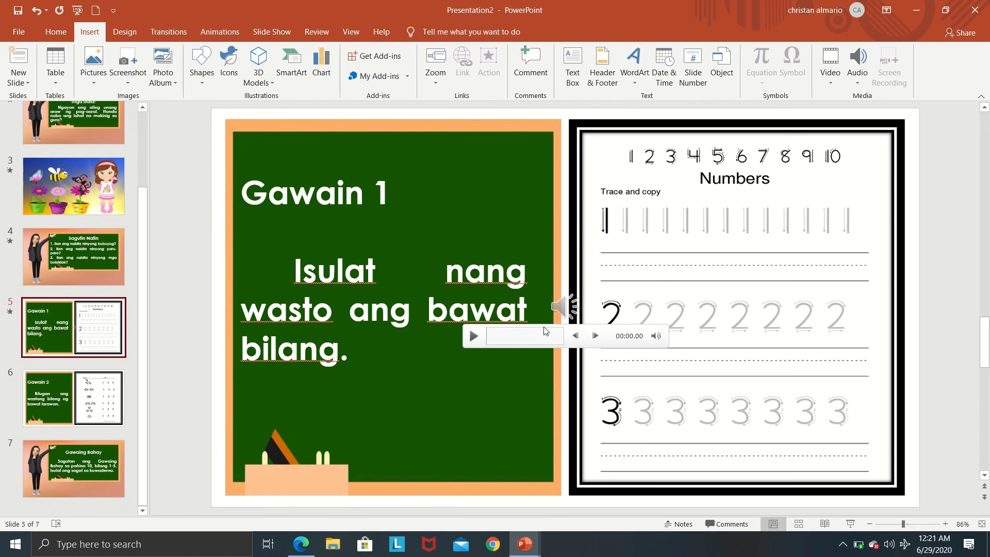
Step: Move slide 5's audio icon to the top of the board, send it to back, then go to slide 6
left_click(471, 336)
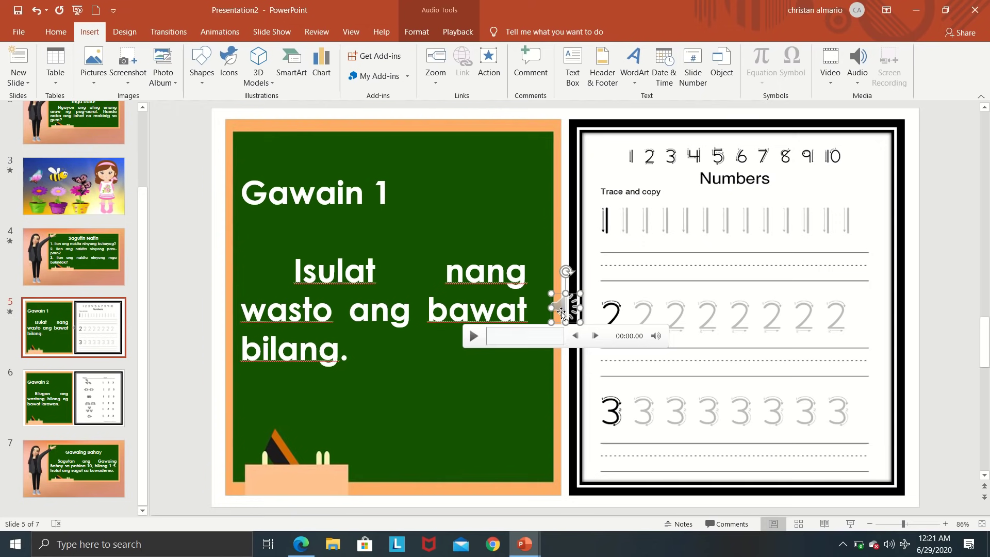
left_click_drag(561, 313, 497, 164)
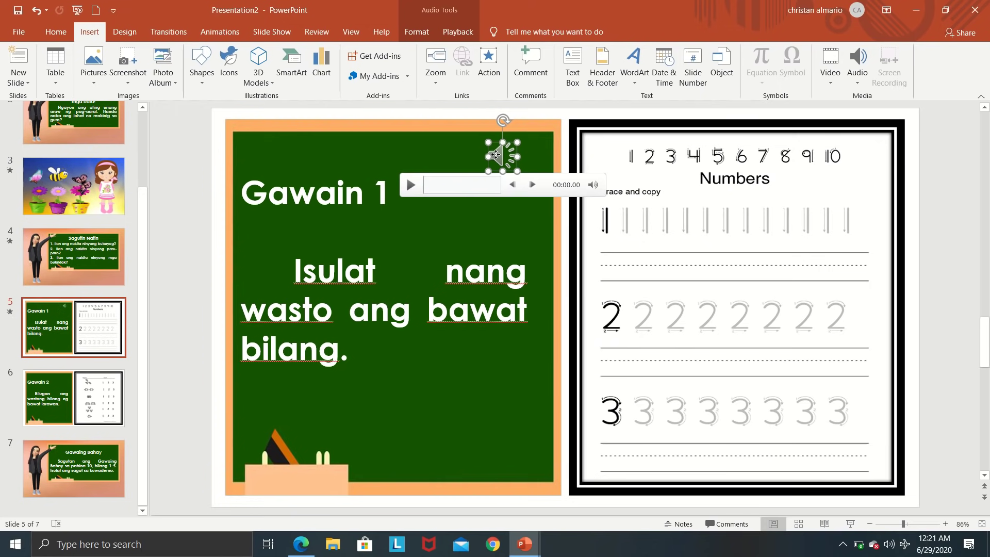
right_click(495, 154)
left_click(530, 279)
left_click(101, 384)
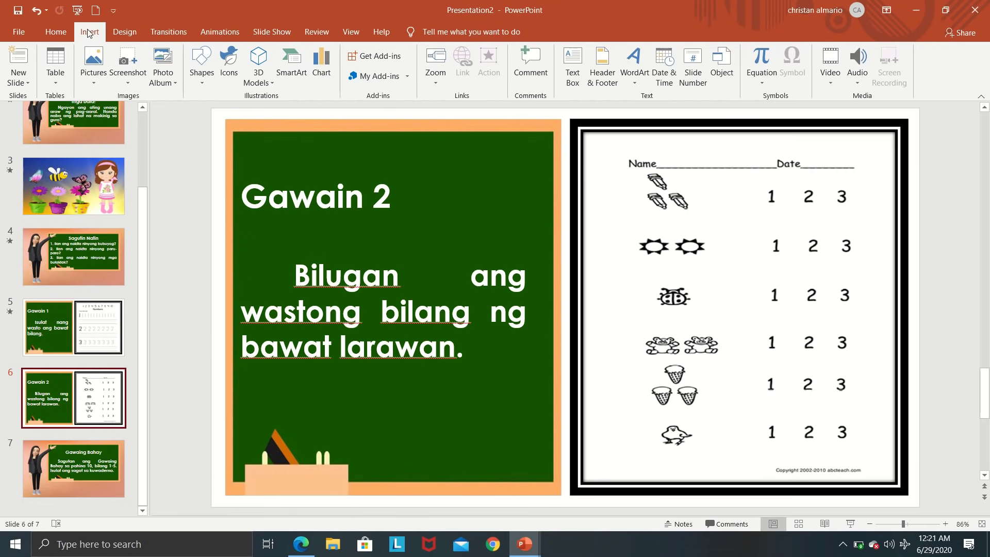
left_click(858, 70)
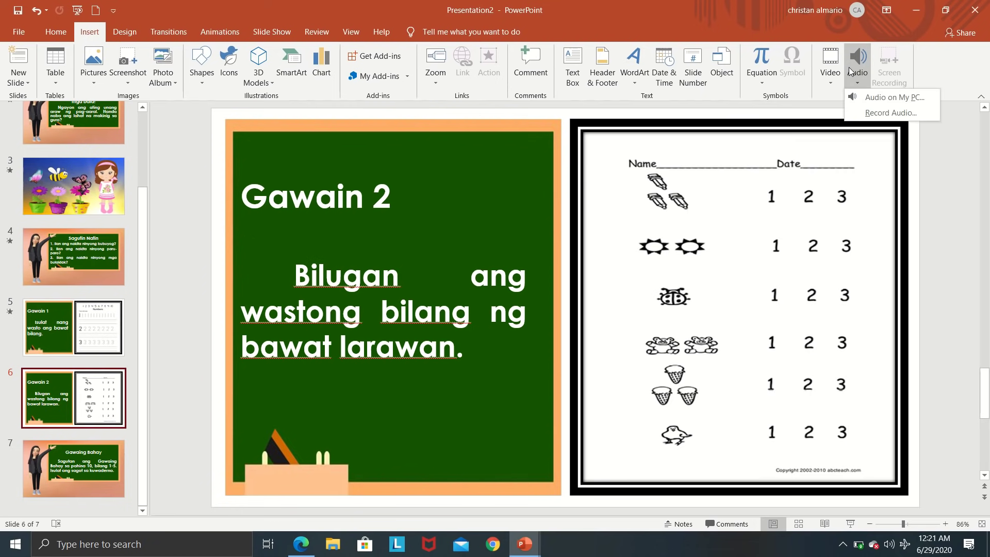
Step: Record a narration for slide 6, 'Gawain 2', and insert it
left_click(875, 113)
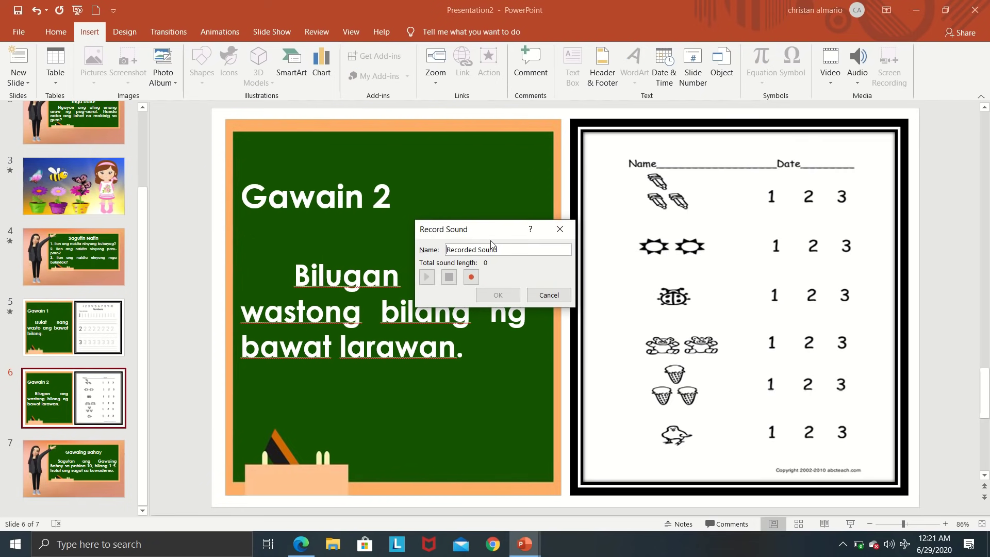
left_click_drag(494, 230, 497, 178)
left_click(475, 226)
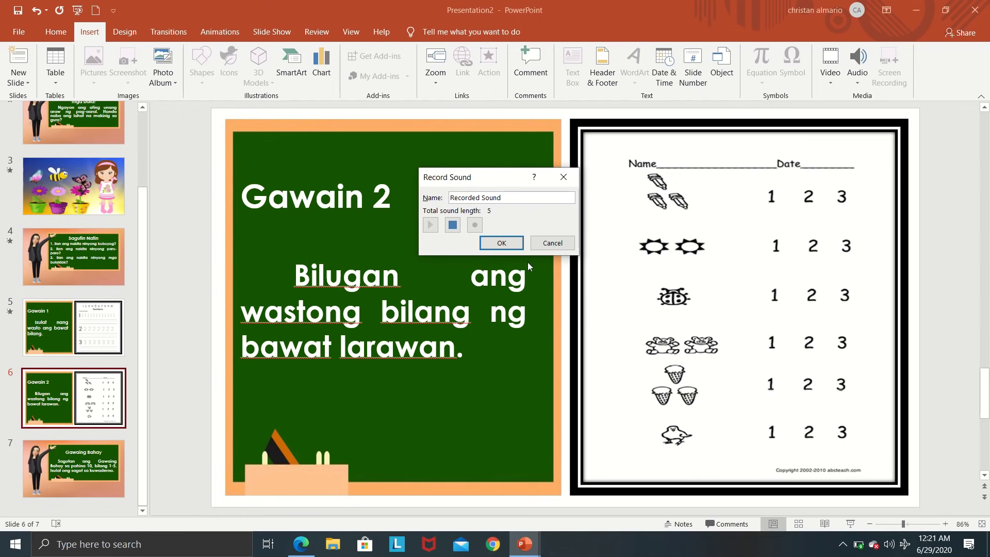
left_click(453, 221)
left_click(501, 243)
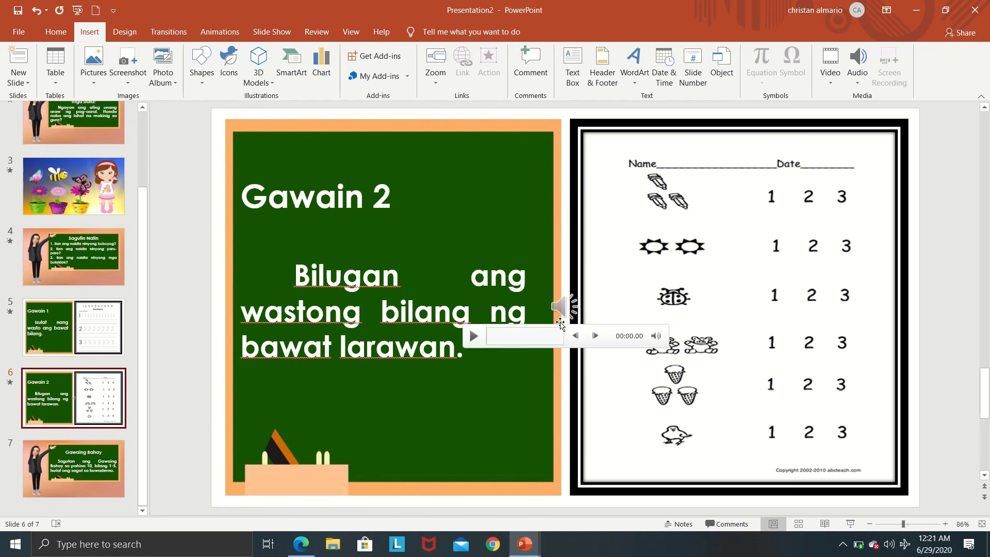
Step: Place the slide 6 audio icon above the 'Gawain 2' title and send it to back
left_click(564, 306)
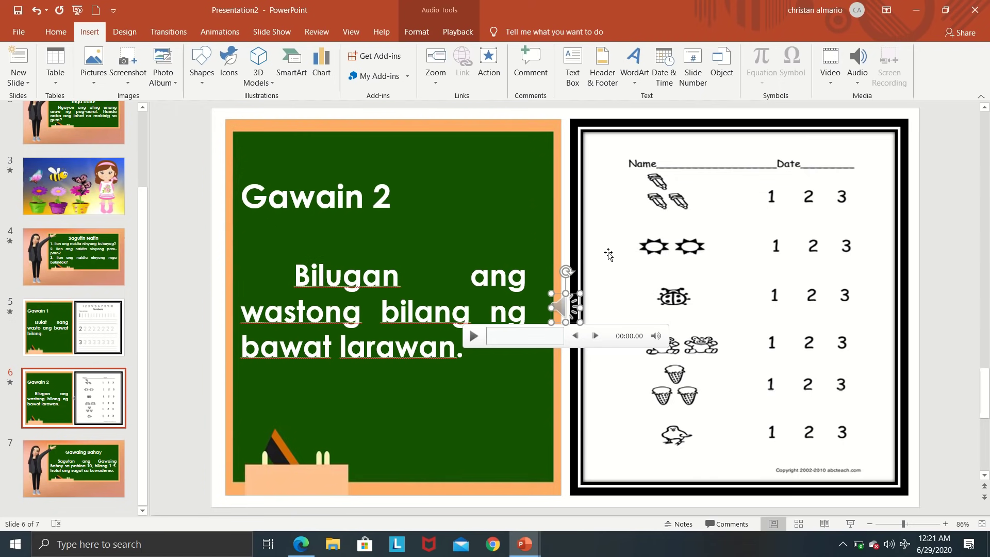
left_click_drag(567, 310, 500, 161)
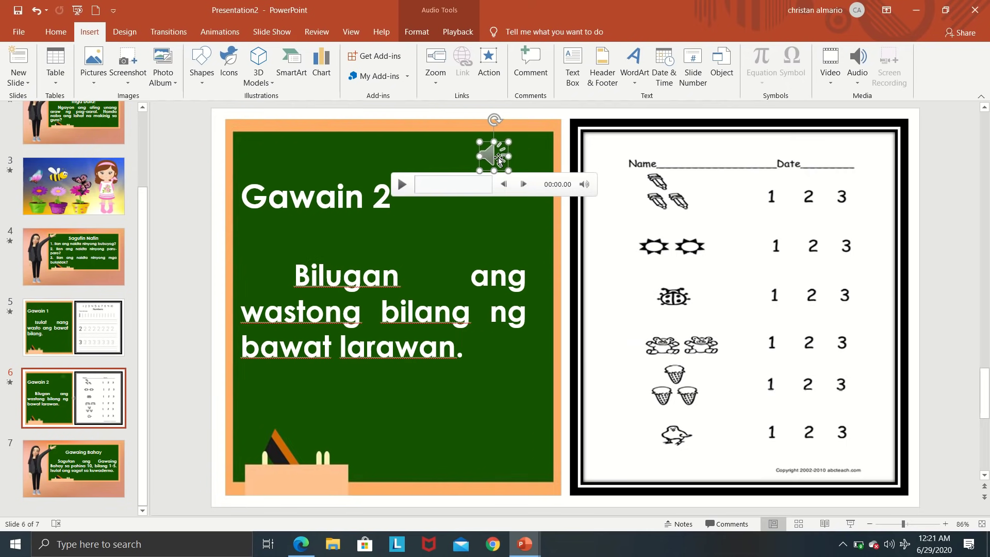
right_click(487, 153)
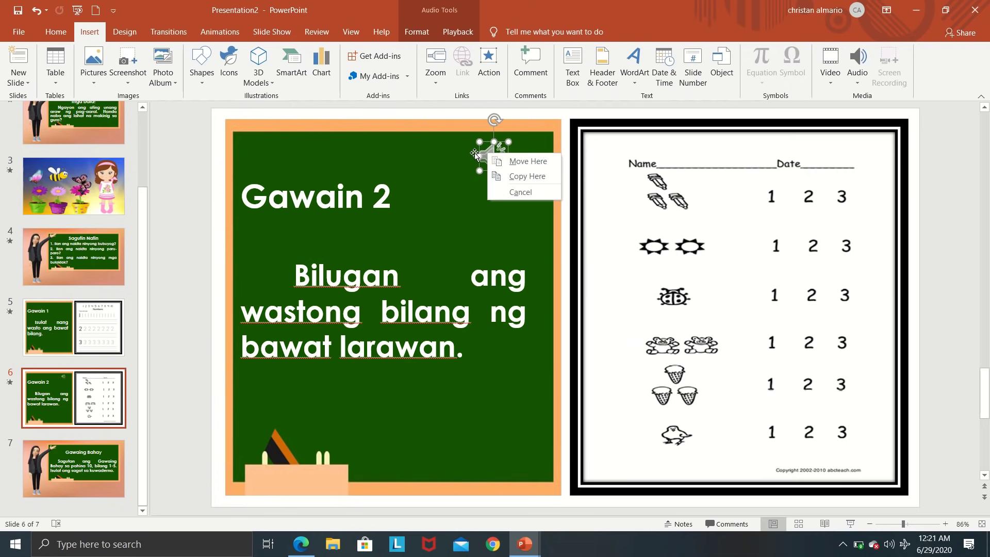
left_click(464, 160)
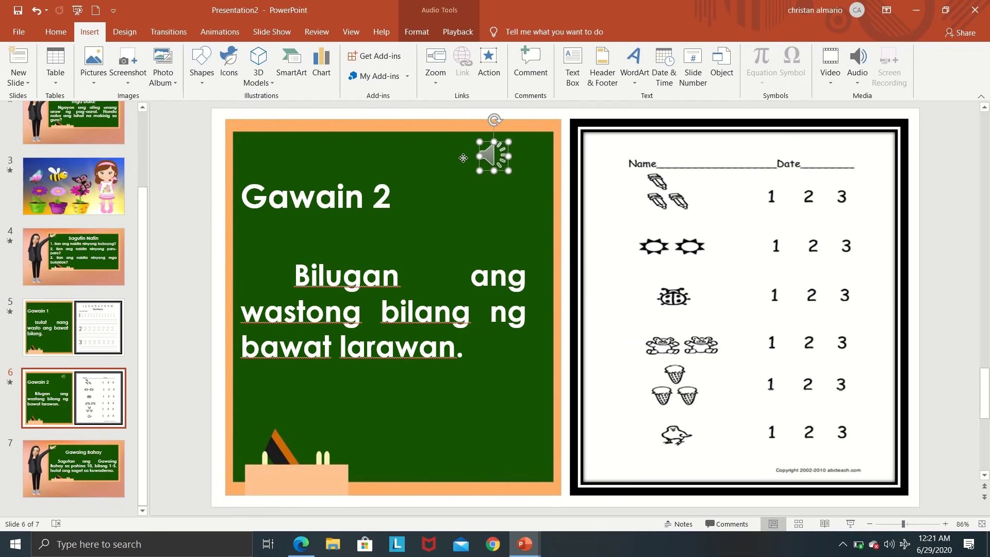
right_click(489, 153)
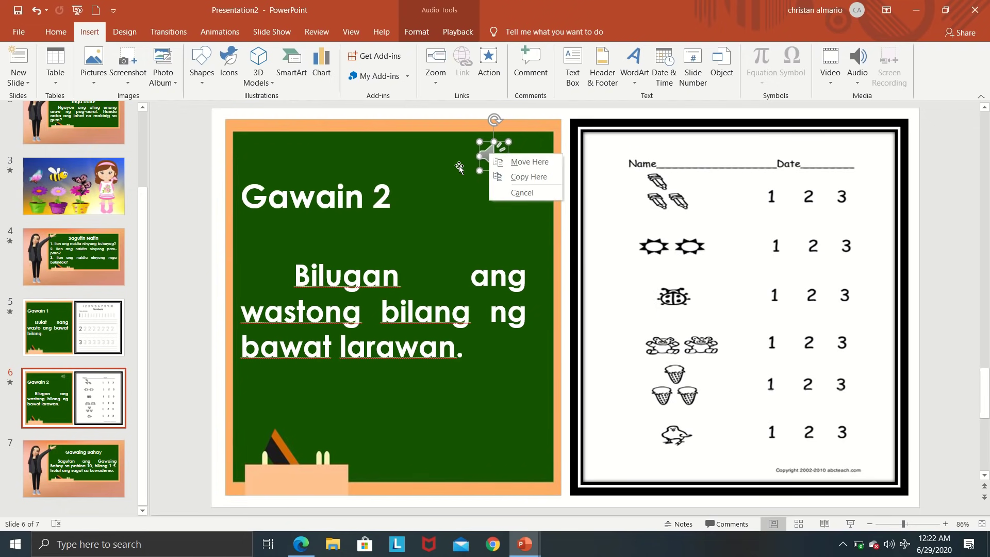
key("Escape")
left_click_drag(490, 157, 425, 164)
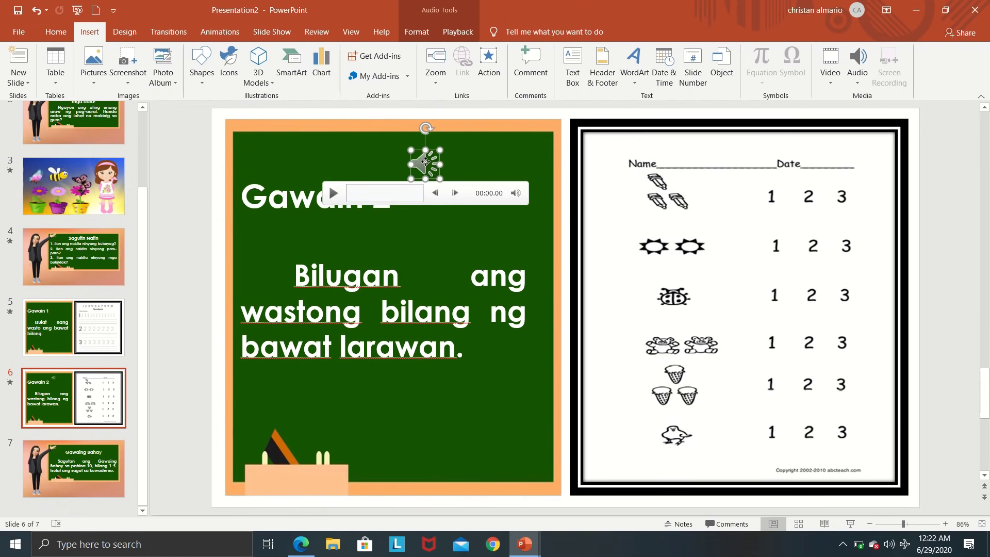
right_click(426, 164)
left_click(480, 286)
left_click(222, 222)
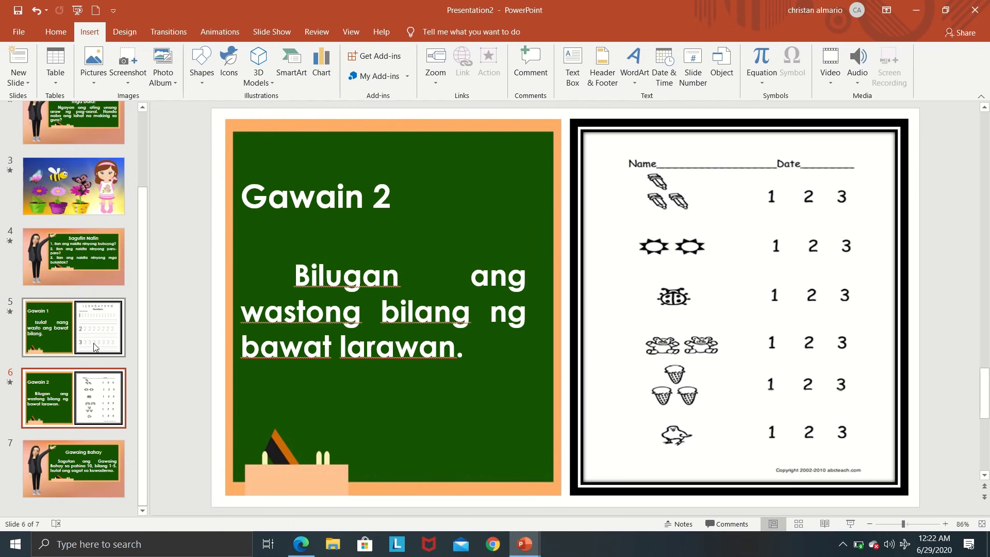
Step: Record a 14-second narration for slide 7, insert it, and play it back
left_click(44, 474)
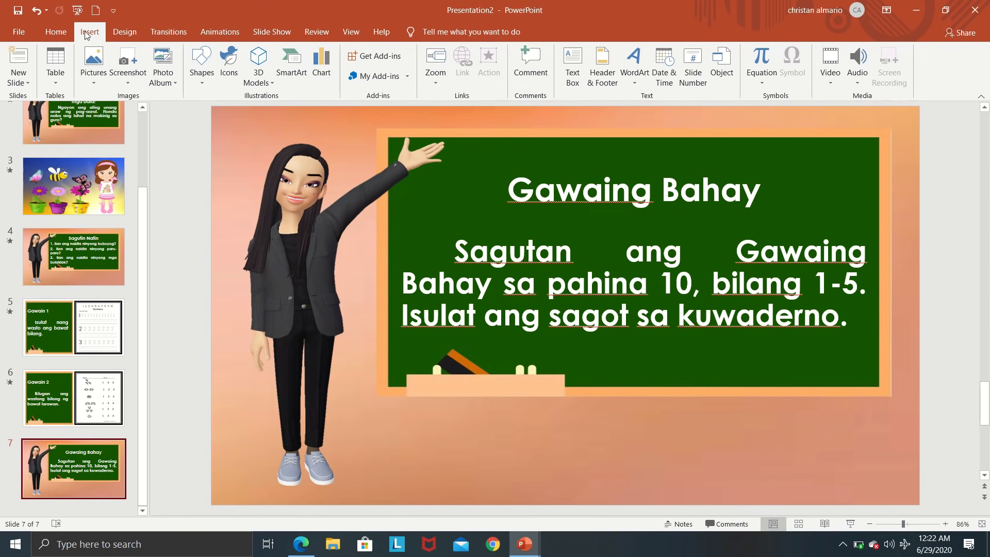
left_click(858, 76)
left_click(869, 113)
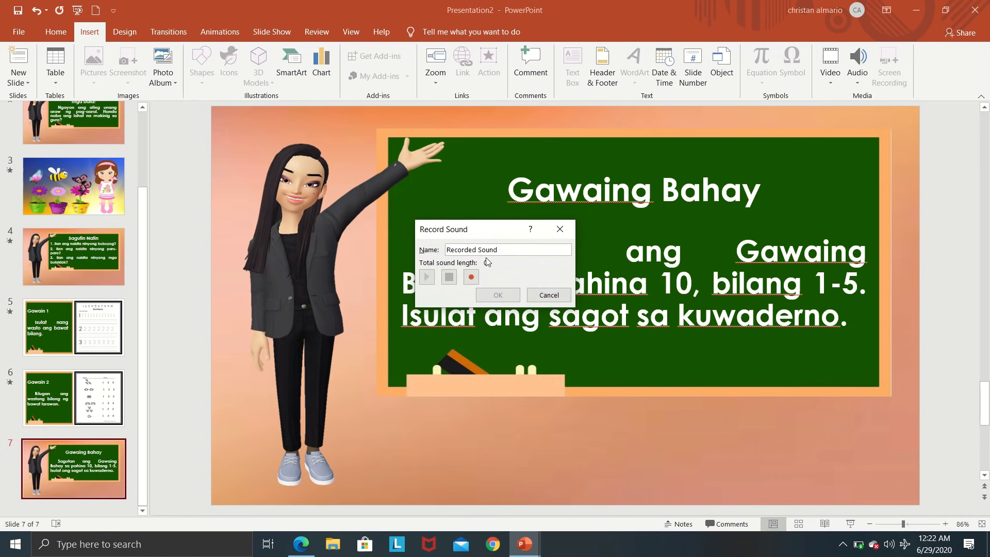
left_click_drag(481, 233, 433, 411)
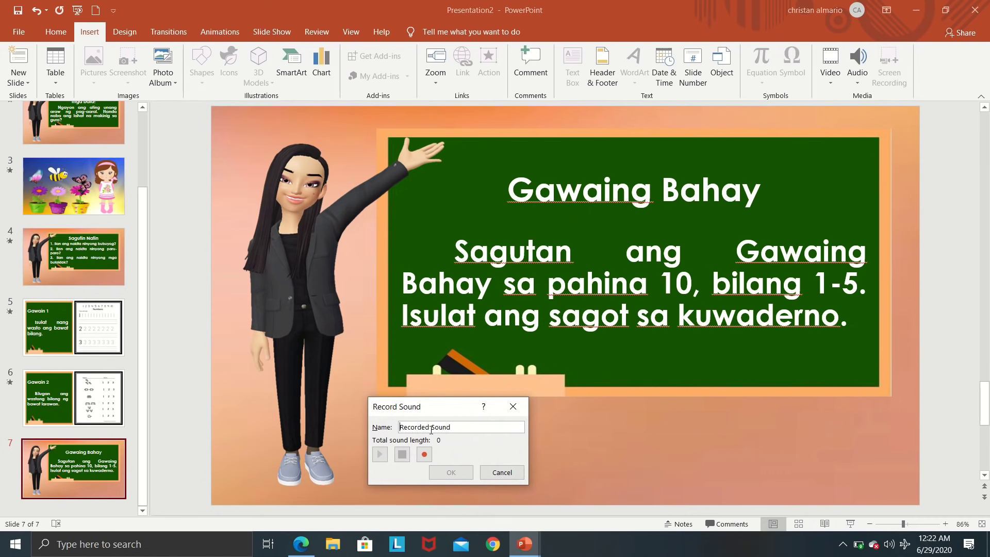
left_click(425, 455)
left_click(403, 455)
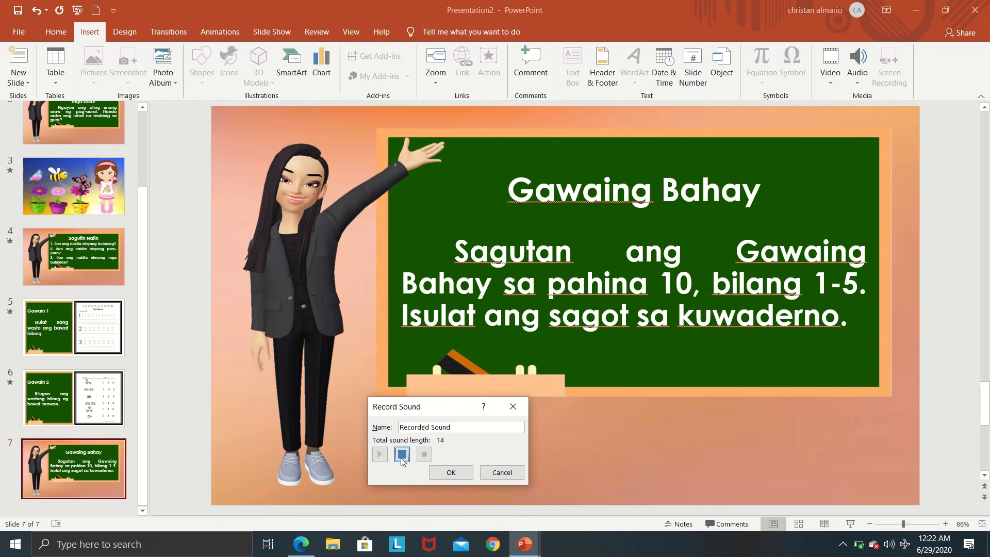
left_click(452, 473)
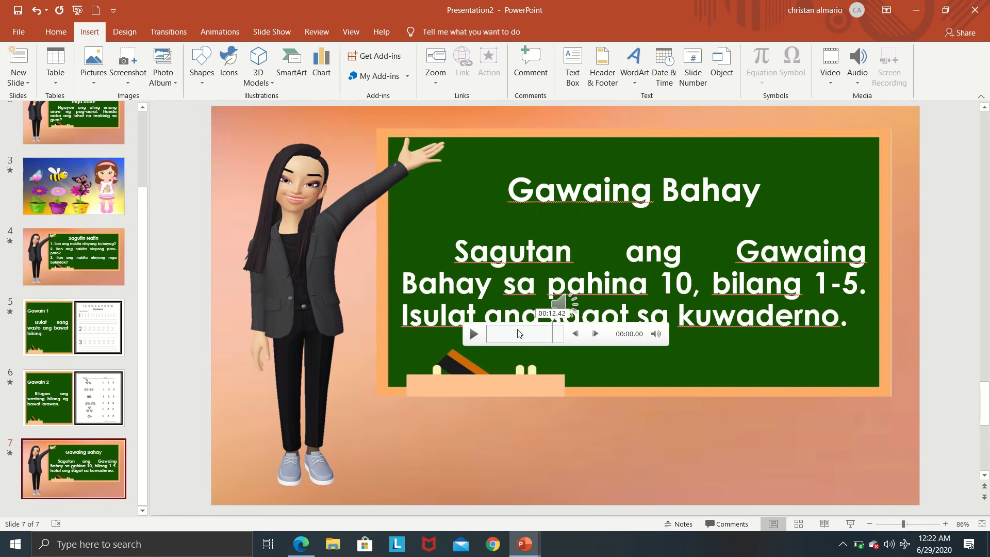
key("alt+p")
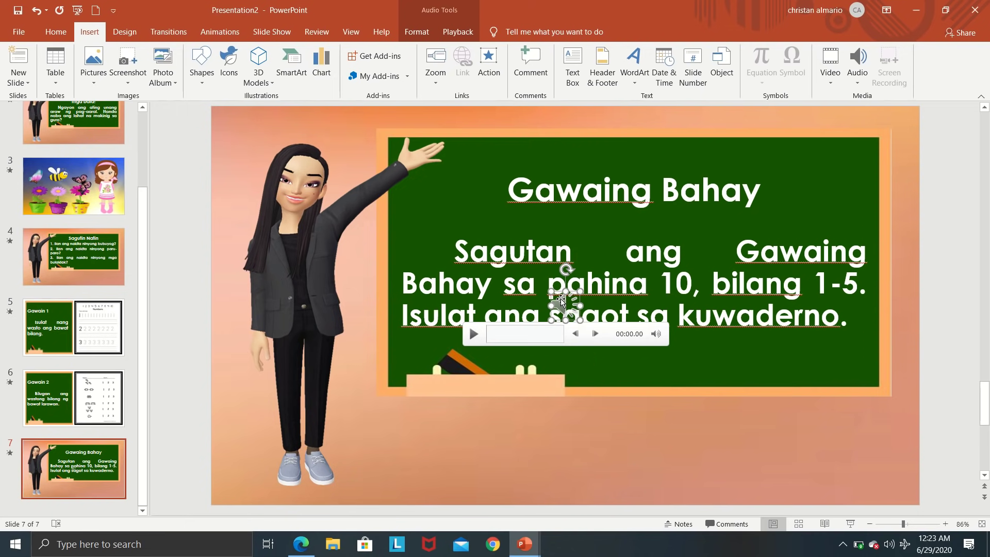
Step: Move slide 7's audio icon below the chalkboard and send it behind the slide picture
left_click_drag(561, 299, 527, 442)
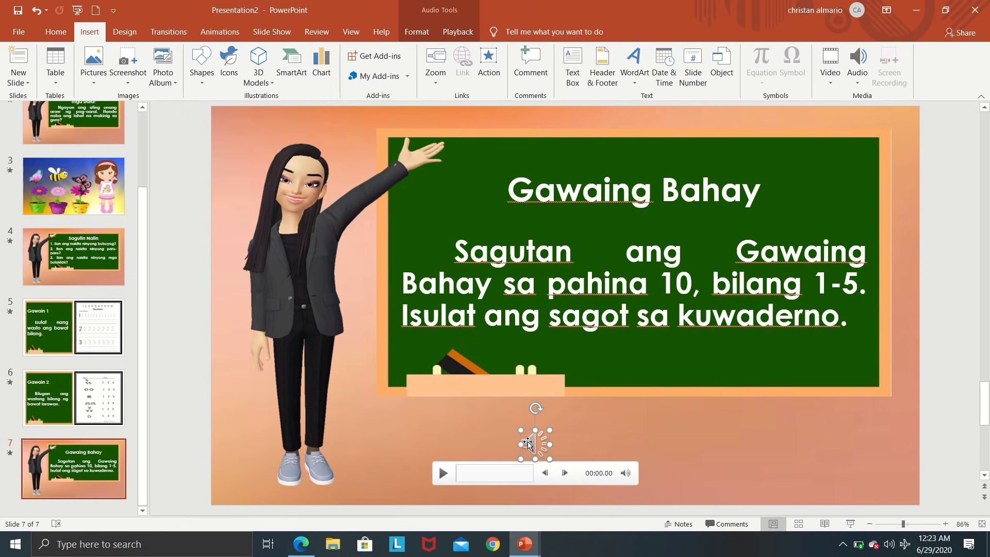
right_click(527, 442)
left_click(557, 320)
left_click(201, 342)
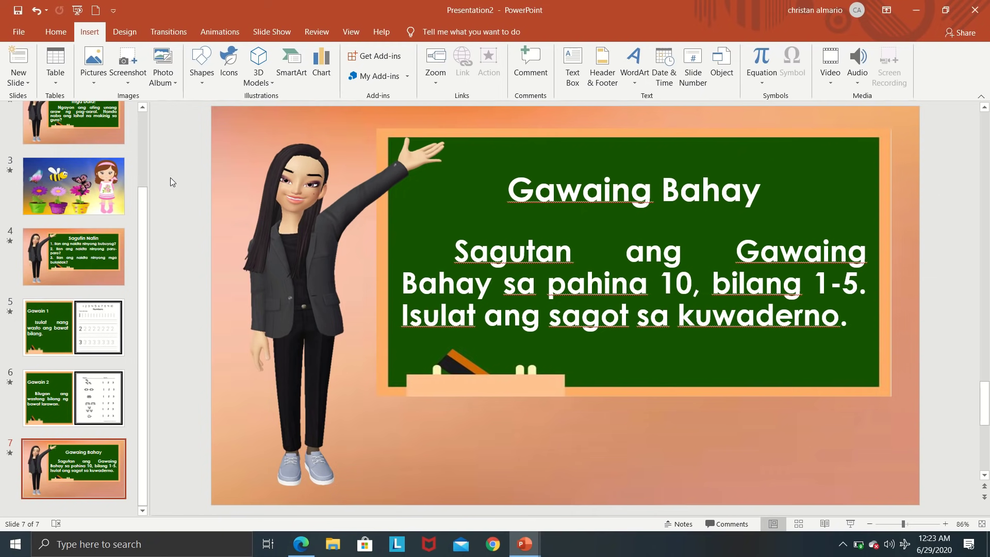
Step: Run the slide show from the beginning, starting on the 'Matematika I' title slide
scroll(144, 137, "up", 3)
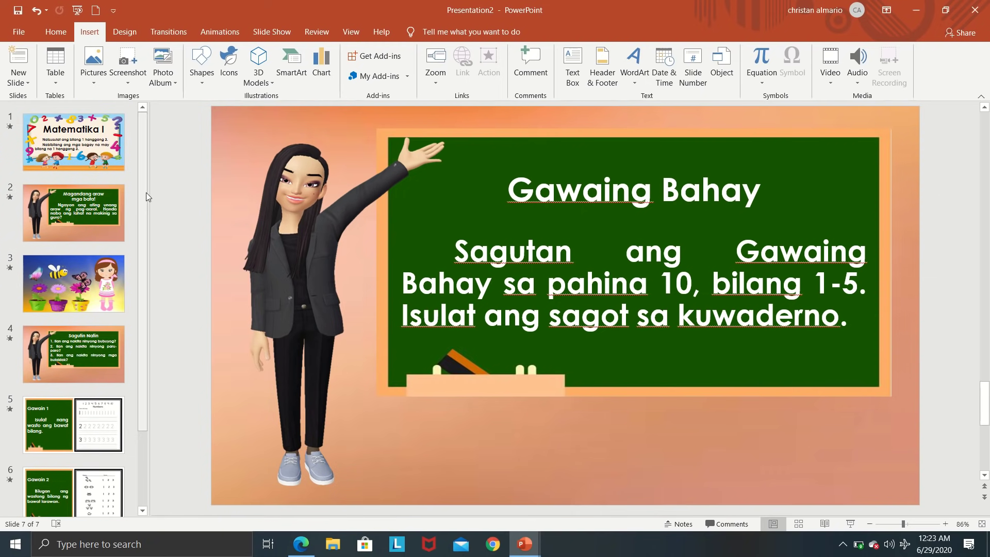
left_click(77, 10)
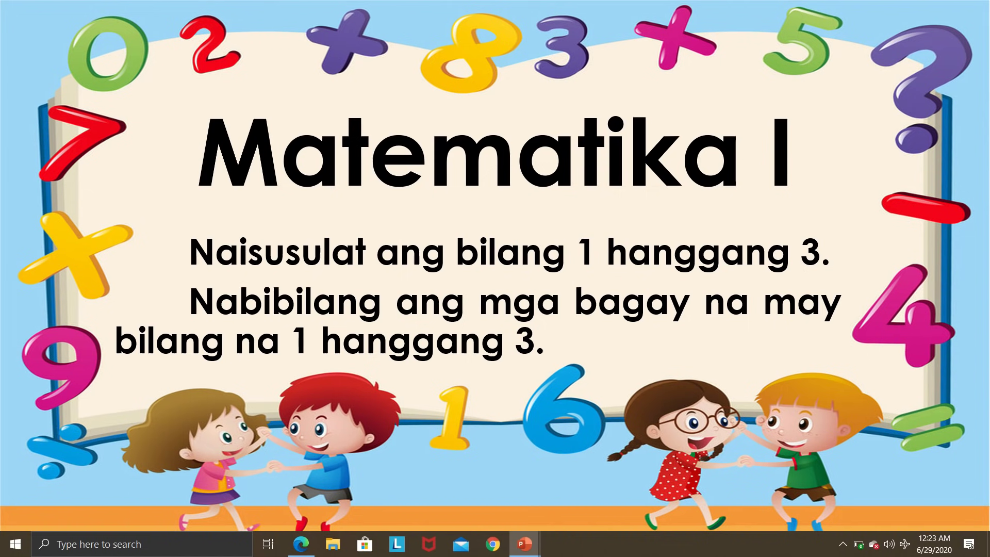
Step: Advance the slide show from the title slide to the flower, bee and butterfly scene
key("Right")
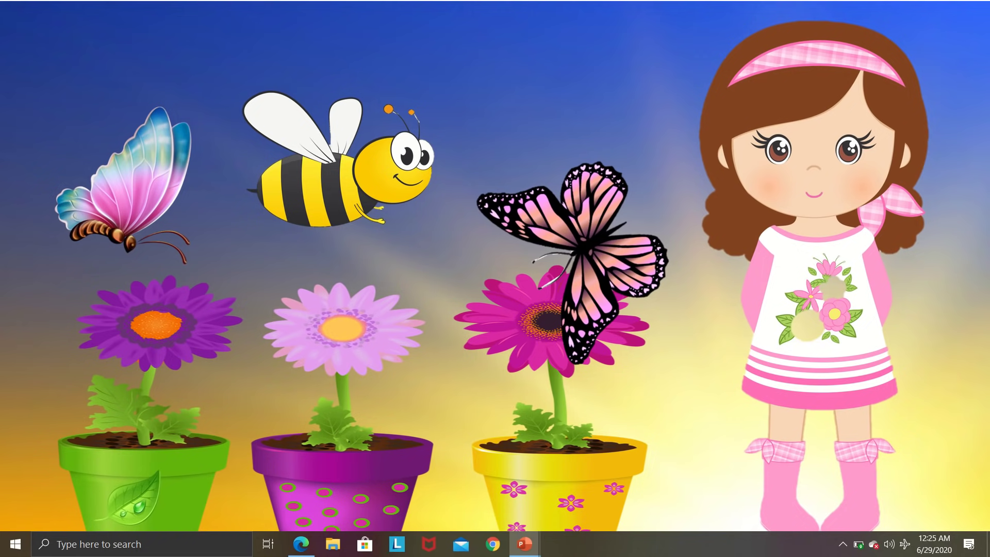
Step: End the show, send slide 2's background to back, and delete the duplicate audio clip
key("Escape")
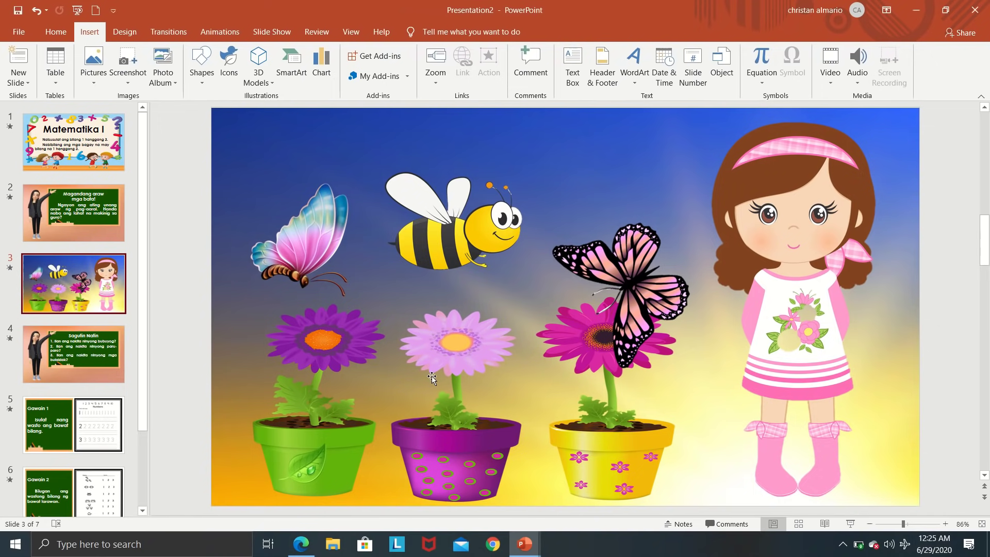
left_click(98, 230)
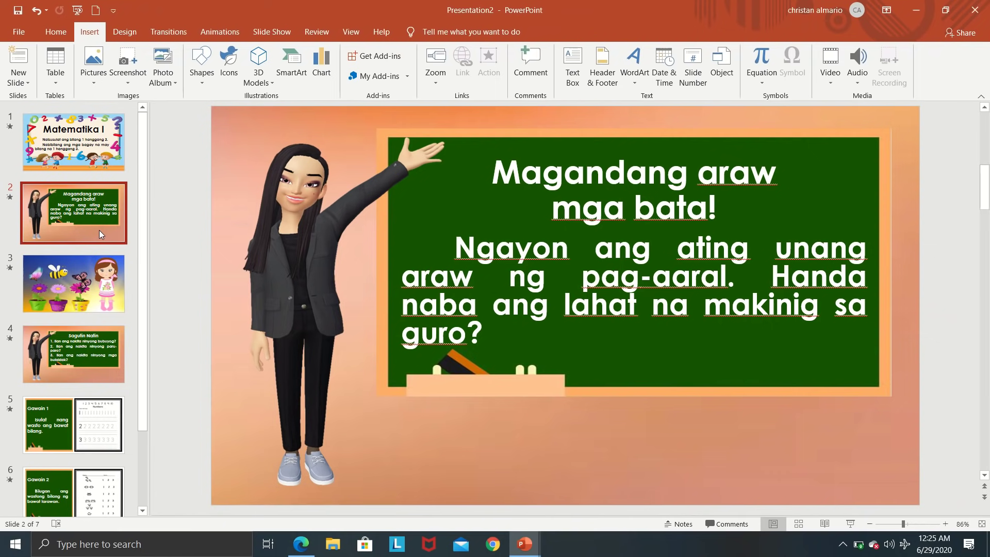
left_click(535, 444)
right_click(535, 443)
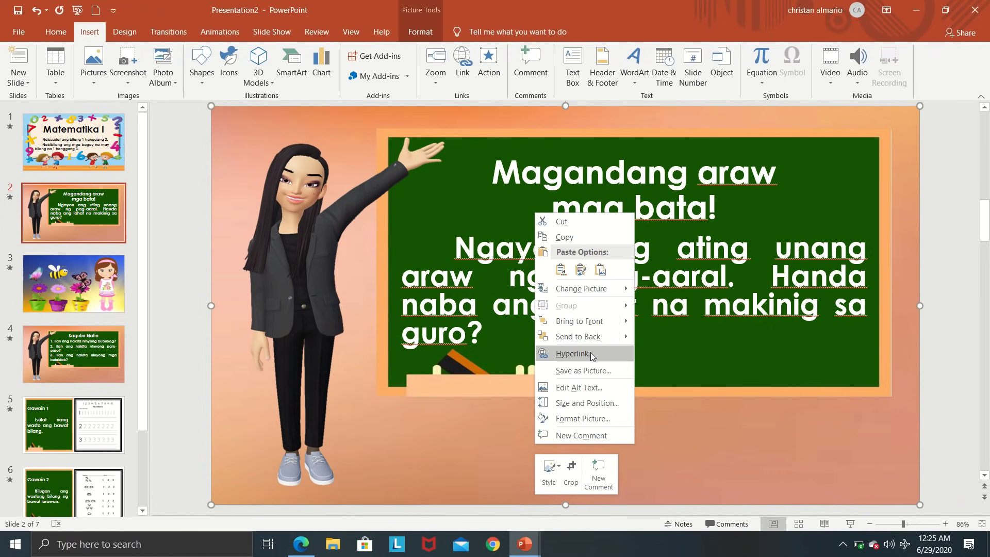
left_click(577, 338)
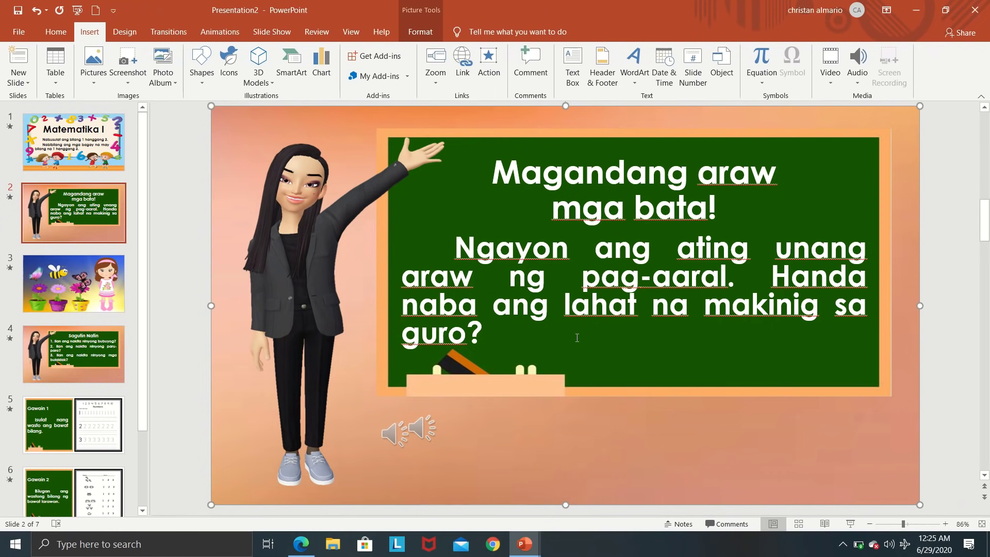
left_click(415, 429)
left_click_drag(430, 434, 410, 427)
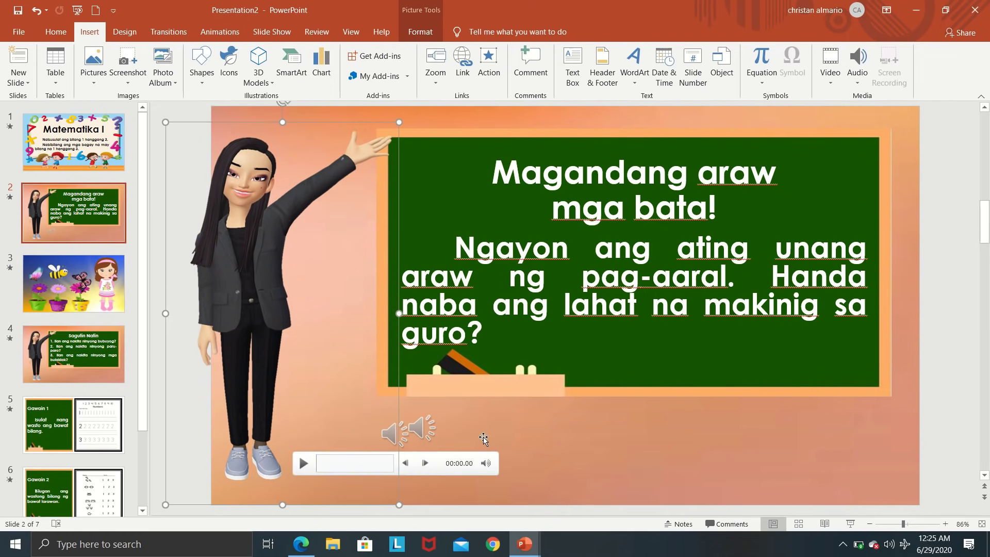
left_click(420, 427)
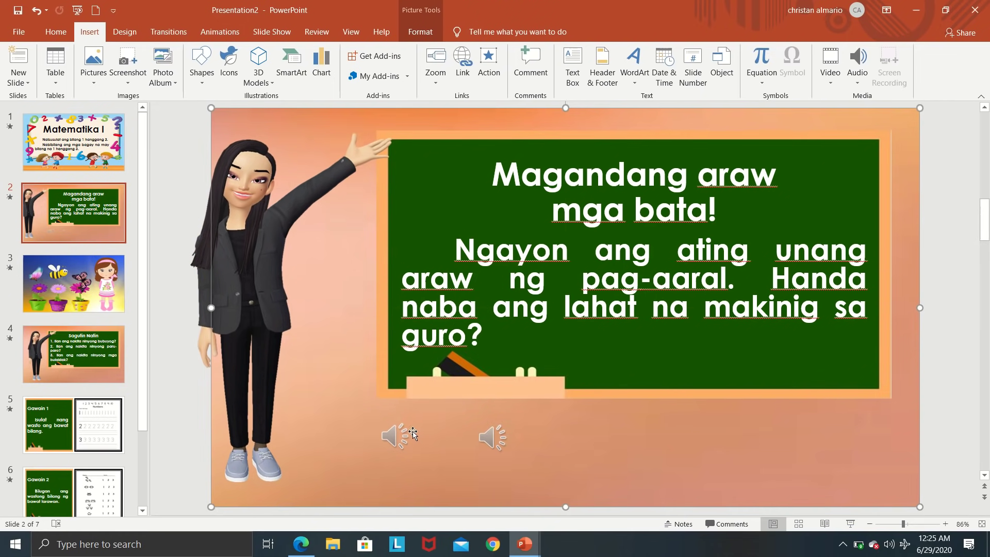
left_click(490, 442)
key("Delete")
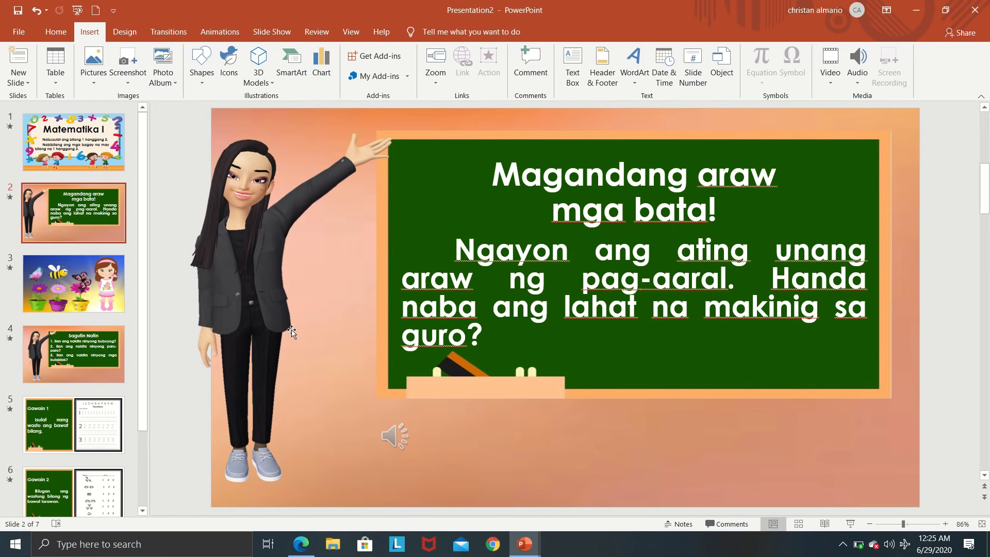
Step: Restore the character picture's position and send slide 2's remaining audio clip behind the background
left_click_drag(273, 306, 319, 310)
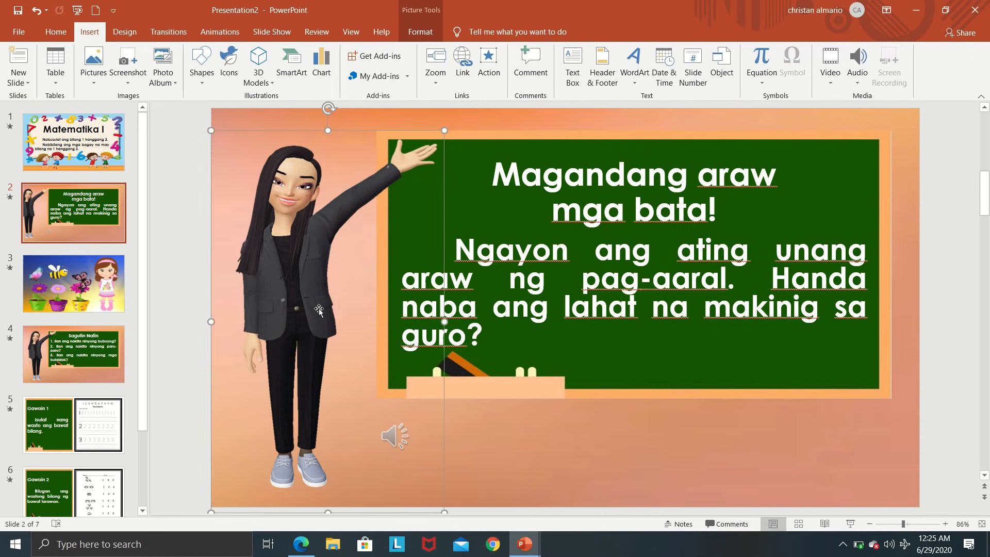
left_click(477, 460)
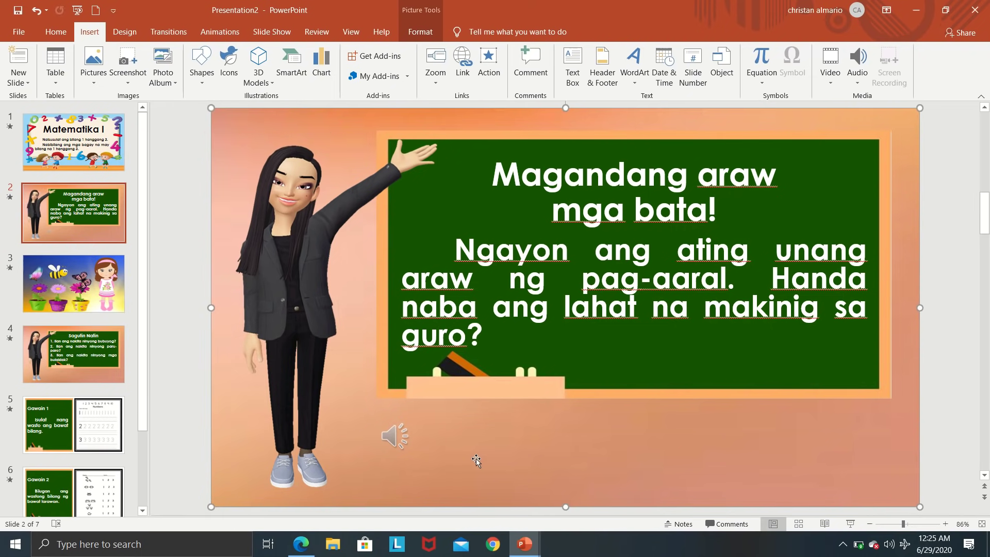
key("ctrl+z")
key("ctrl+z")
left_click(405, 436)
right_click(405, 438)
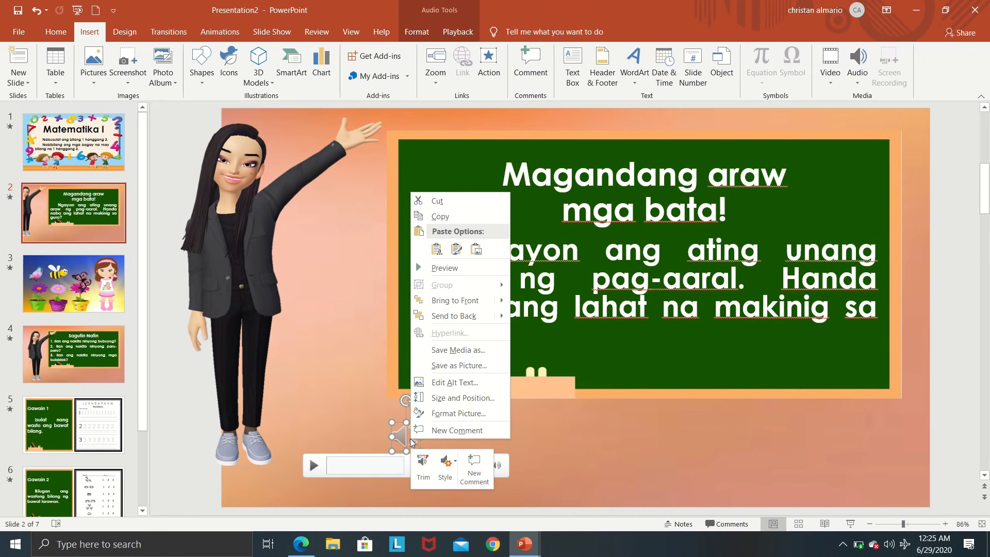
left_click(461, 317)
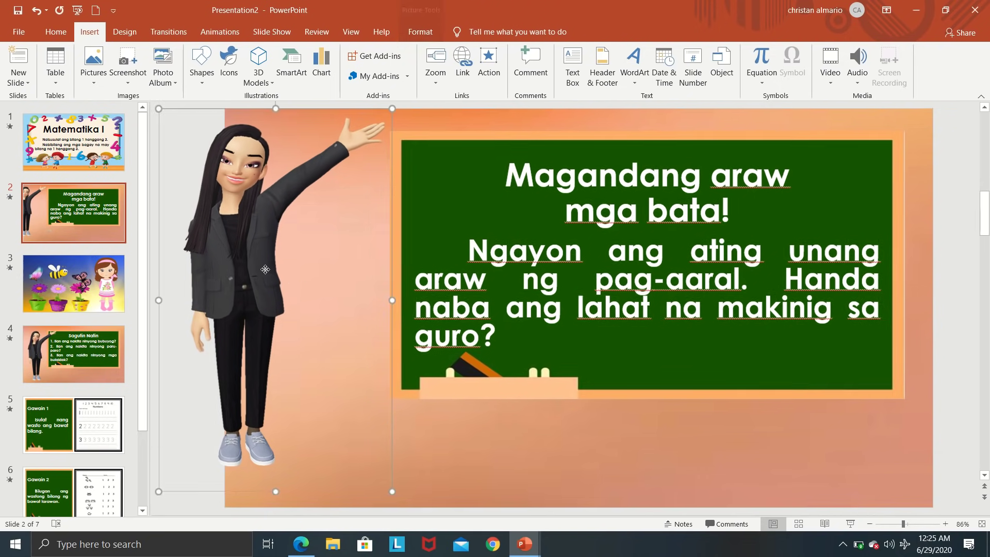
mouse_move(298, 274)
left_mouse_down()
mouse_move(328, 288)
mouse_move(318, 287)
left_mouse_up()
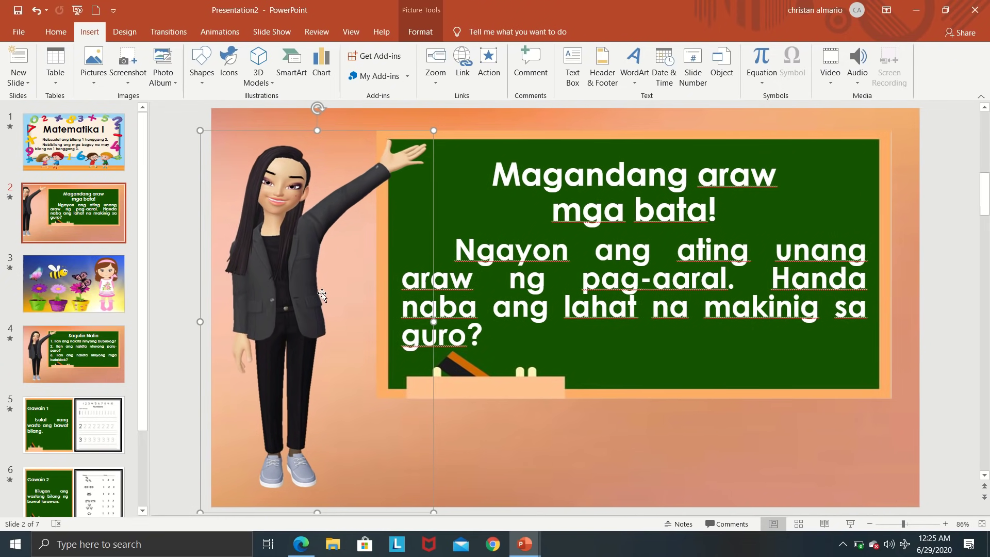
left_click(183, 242)
Step: On slide 3, send the background picture to back to reveal the audio clip
left_click(115, 250)
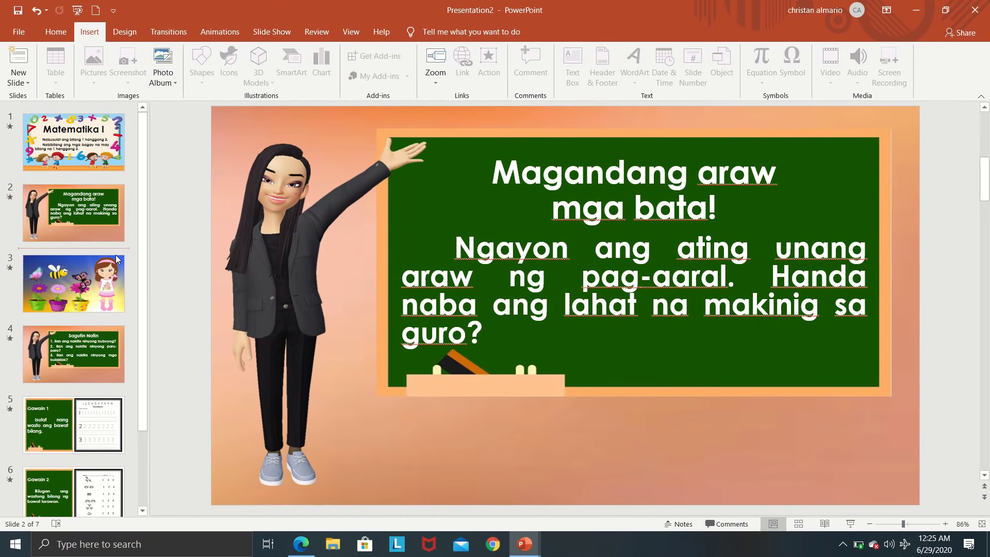
left_click(95, 274)
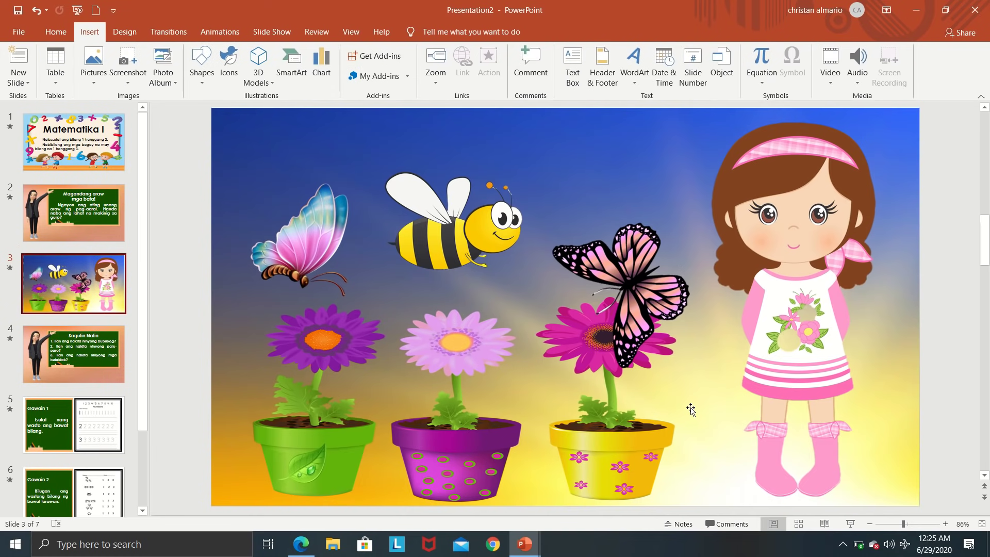
left_click(866, 397)
right_click(868, 394)
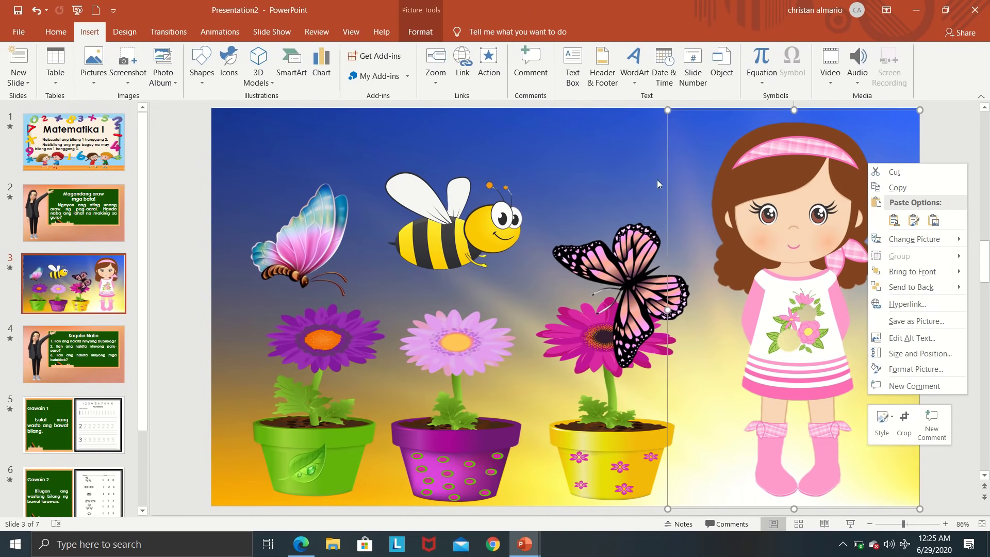
left_click(614, 170)
left_click(610, 167)
right_click(610, 168)
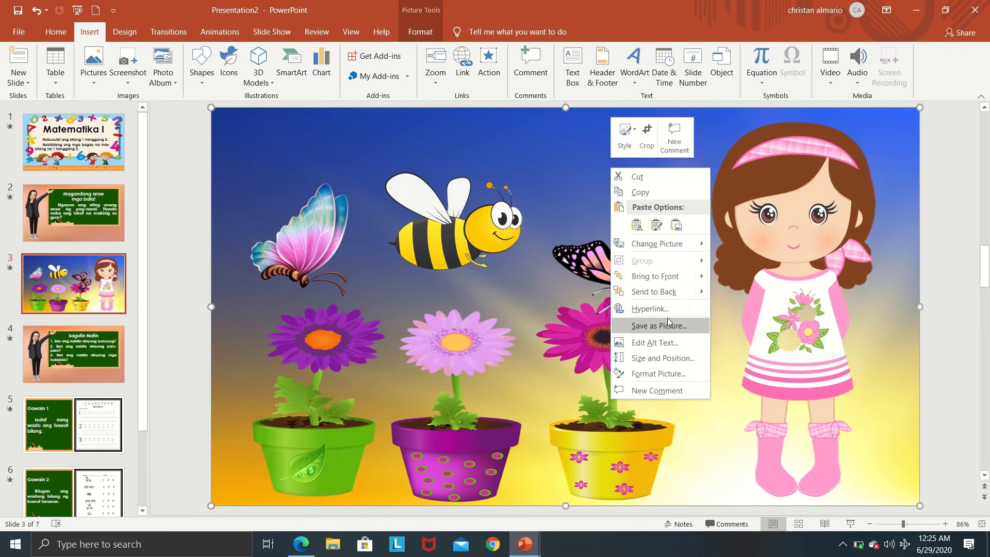
left_click(672, 291)
Step: Play slide 3's audio clip to check it, then send it behind the background
left_click(611, 144)
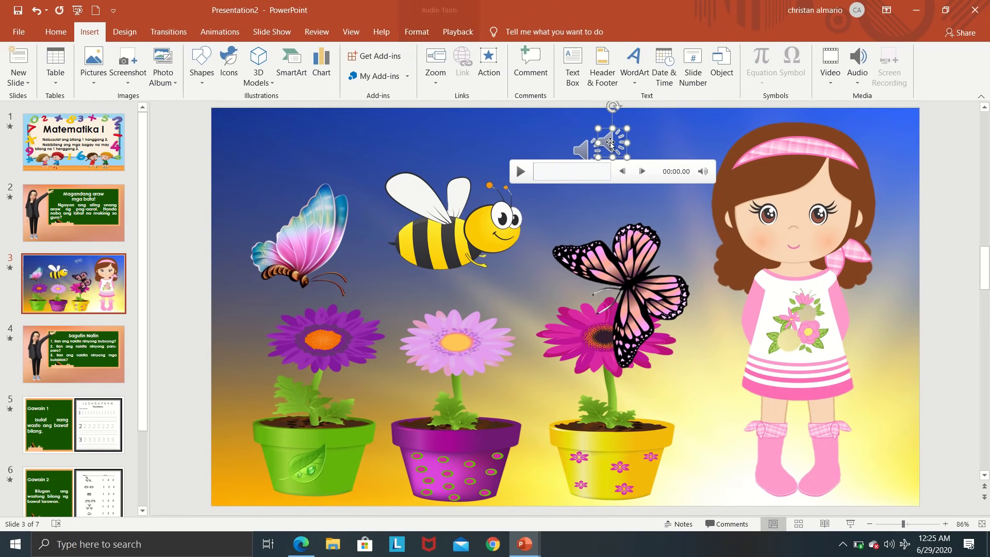
left_click(520, 172)
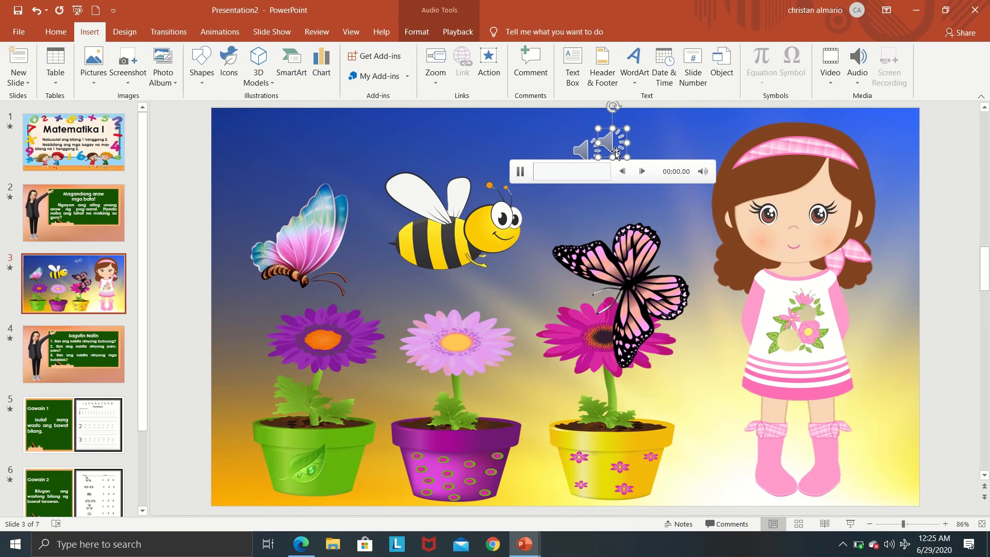
left_click(520, 173)
key("Escape")
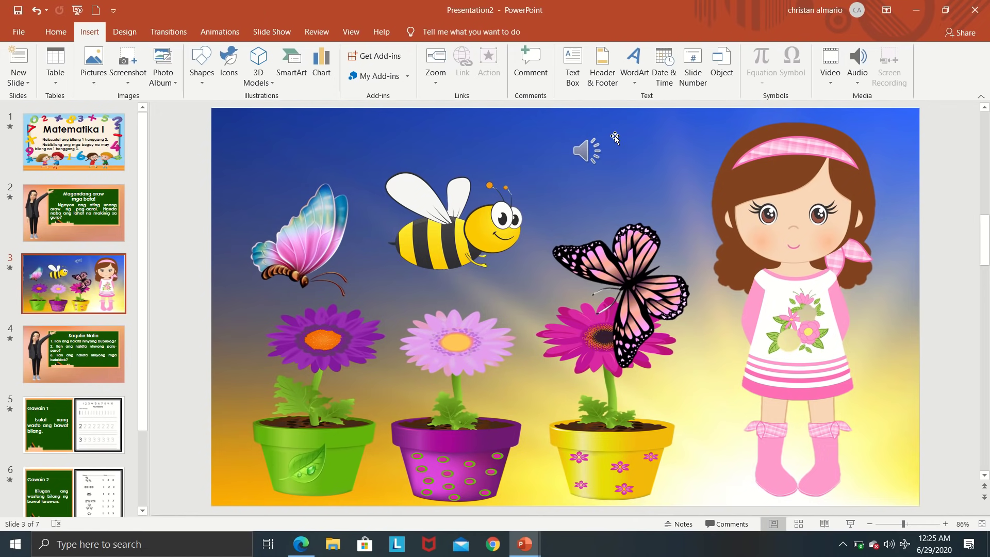
left_click(580, 151)
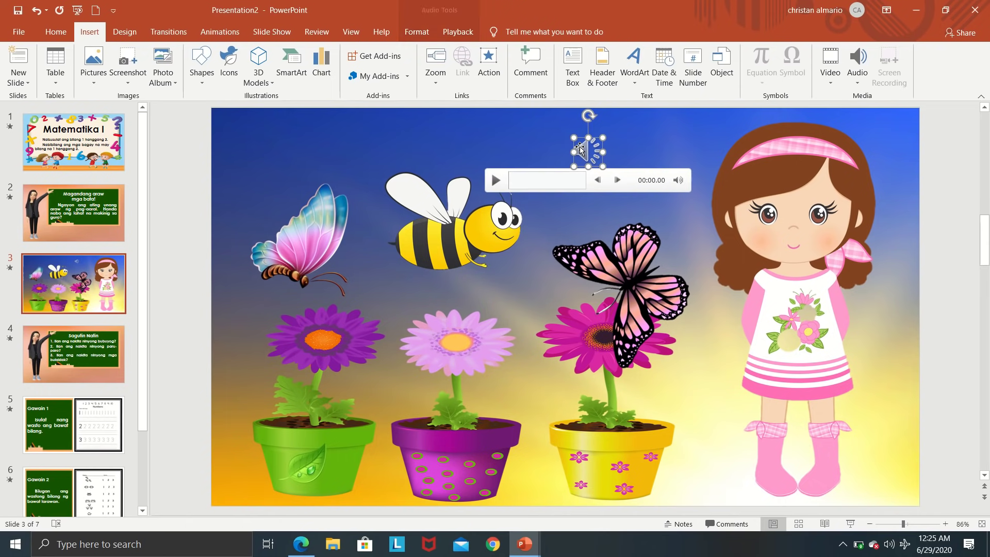
right_click(581, 150)
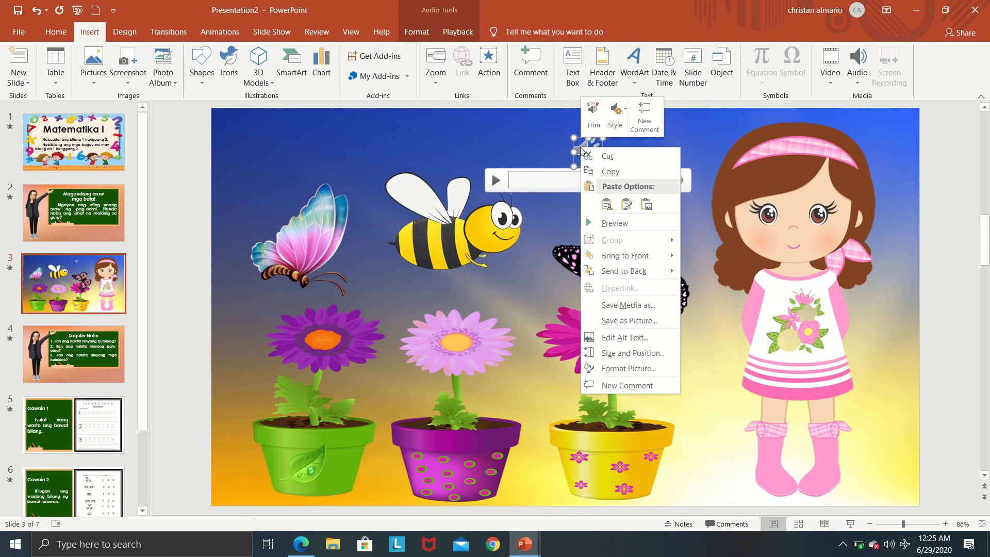
left_click(624, 271)
left_click(193, 176)
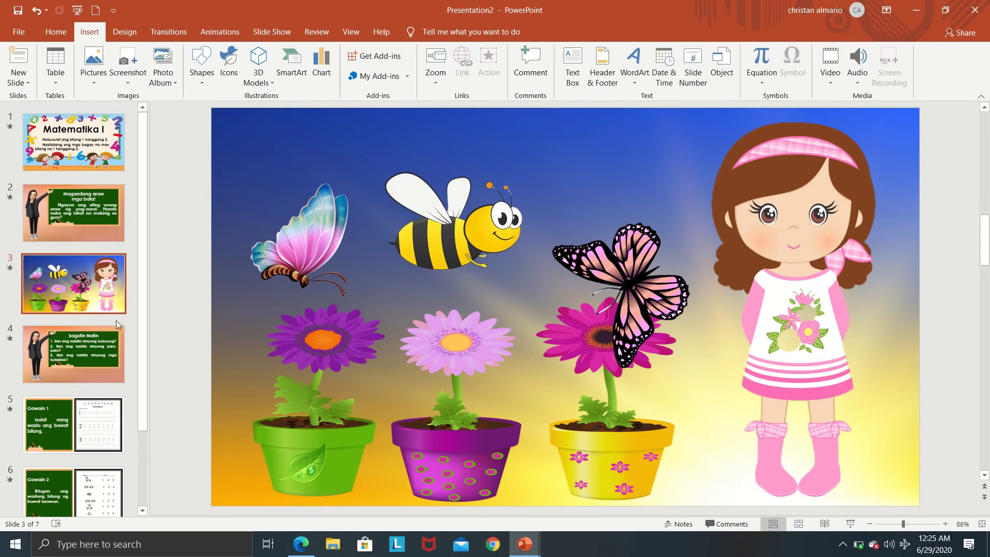
Step: On slide 4, send the background to back to look for audio, then undo it
left_click(100, 346)
left_click(242, 149)
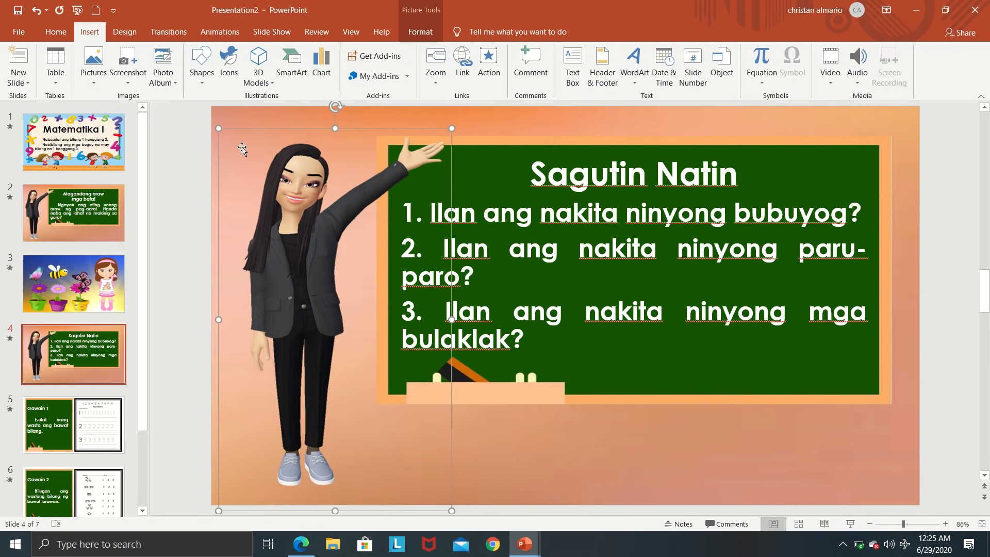
left_click(235, 114)
right_click(235, 114)
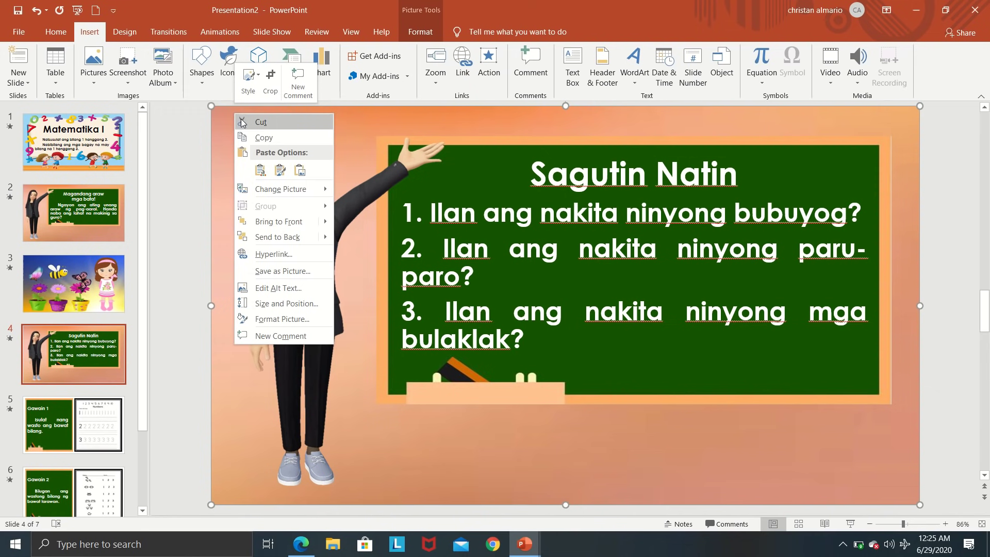
left_click(281, 237)
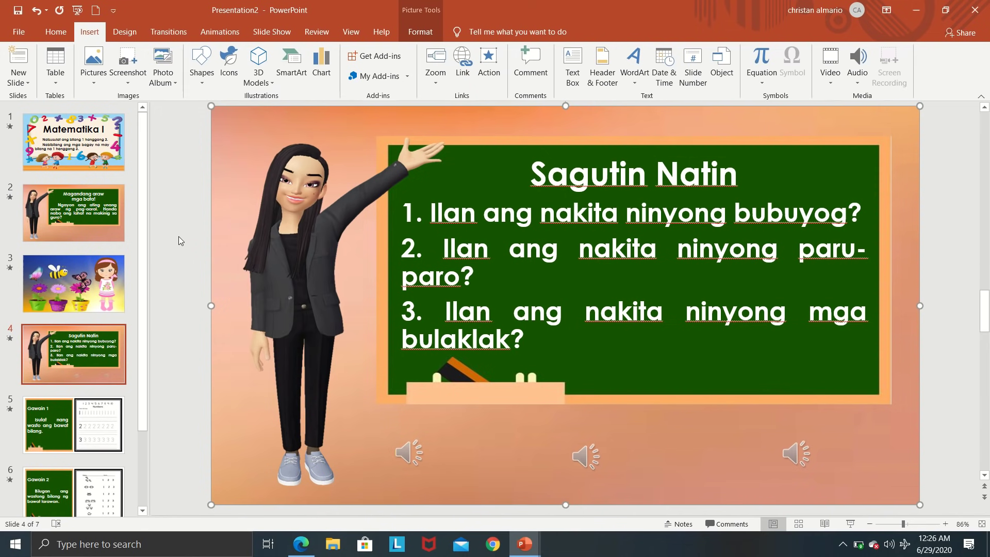
left_click(35, 11)
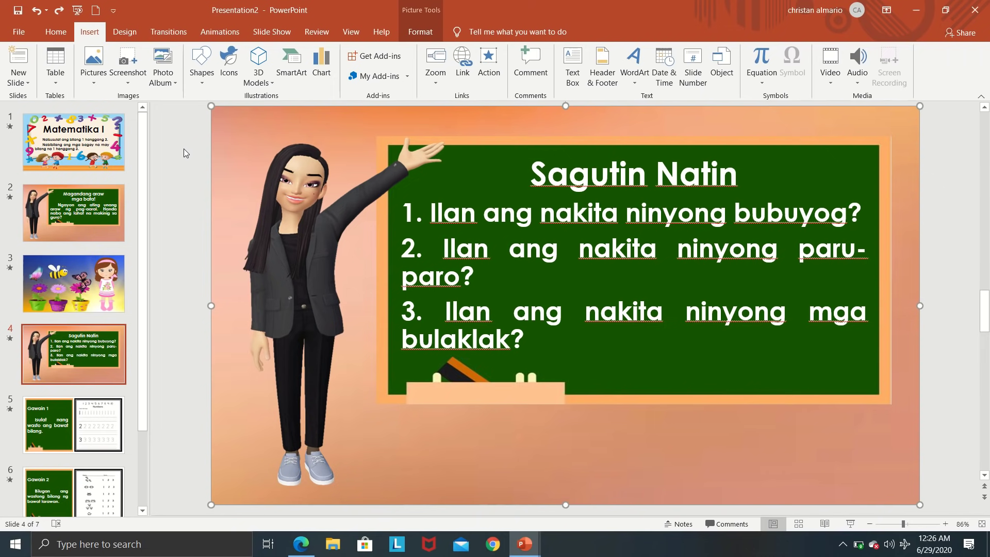
Step: Run the slide show from slide 1 through 'Gawain 2' to 'Gawaing Bahay', then exit to the editor
left_click(166, 162)
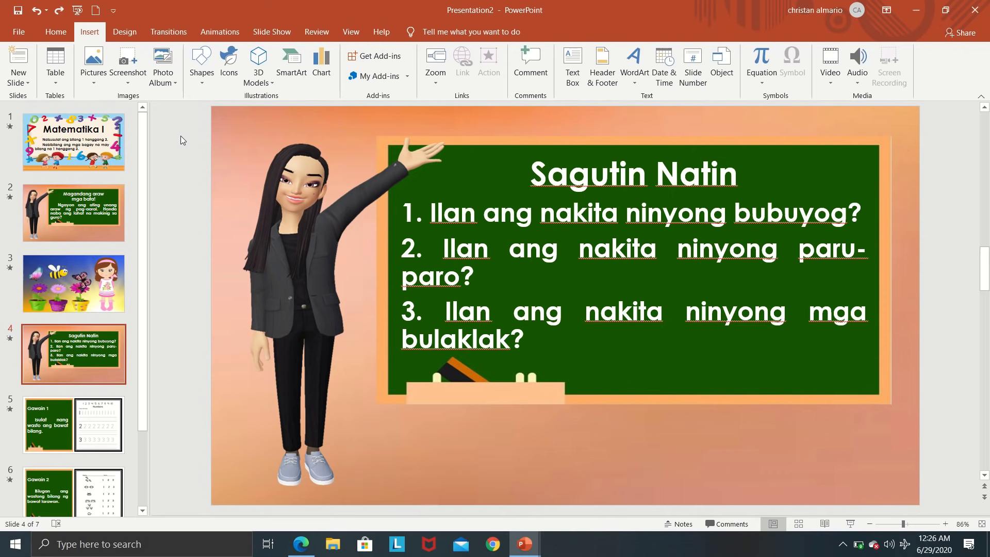
left_click(78, 10)
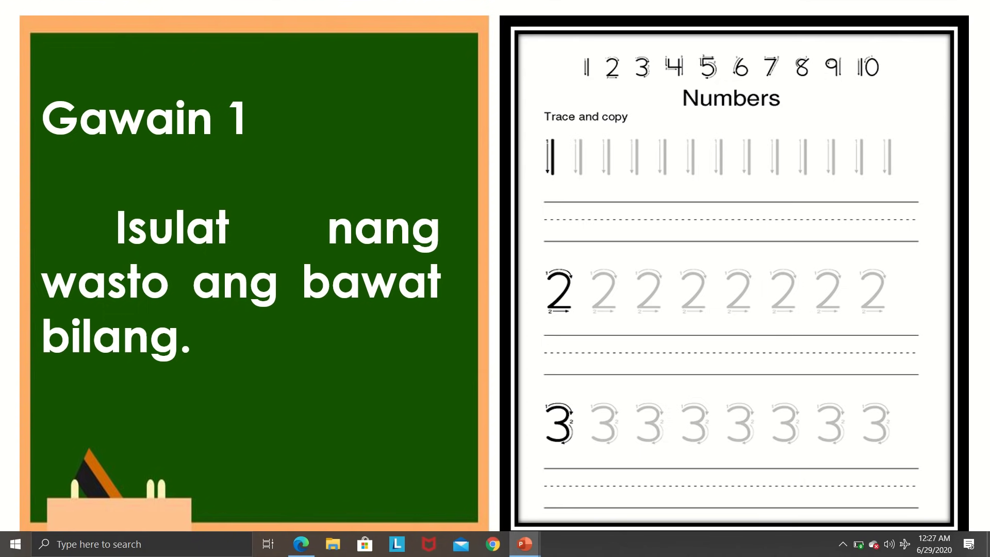
key("Right")
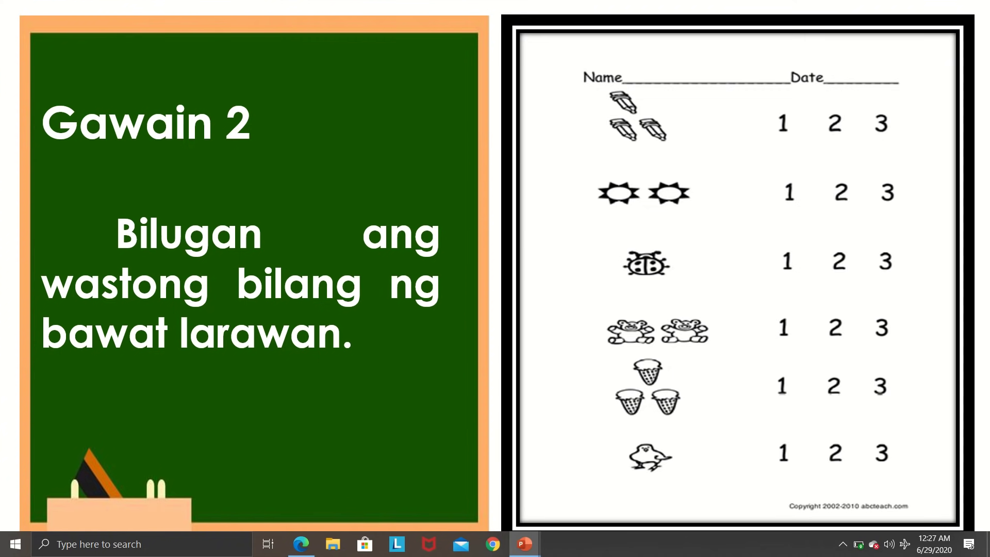
key("Right")
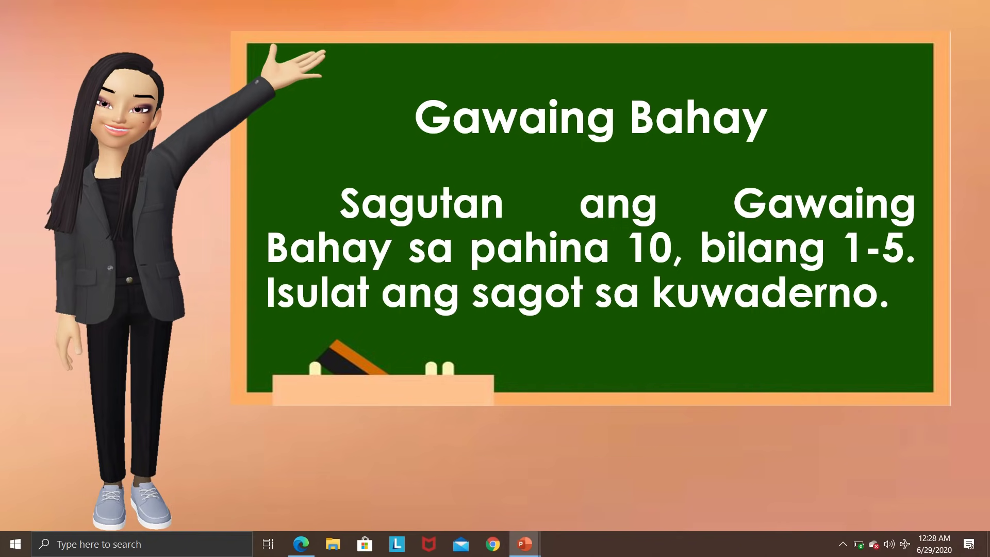
key("Escape")
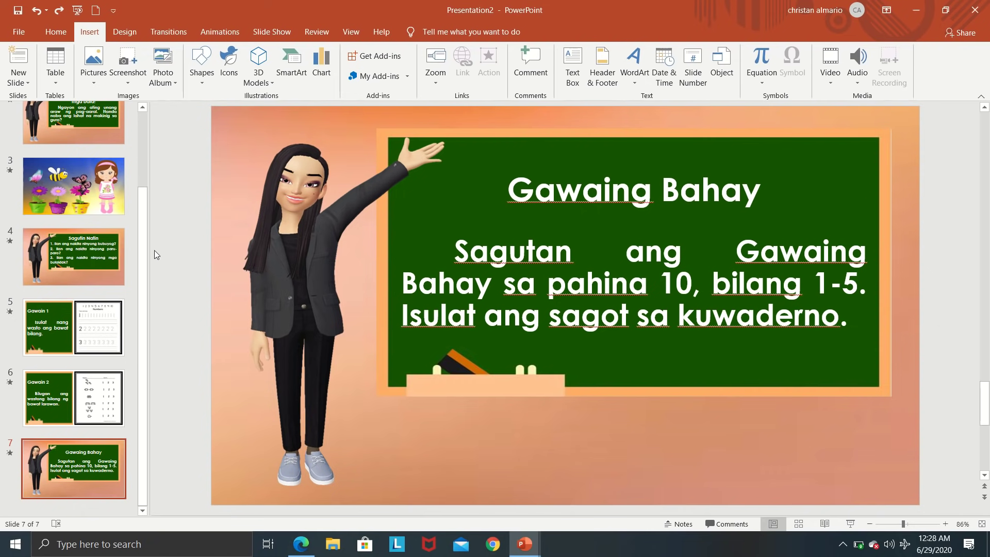
Step: Give slide 1 a Wipe transition that advances automatically after 00:10.00
left_click_drag(144, 234, 140, 182)
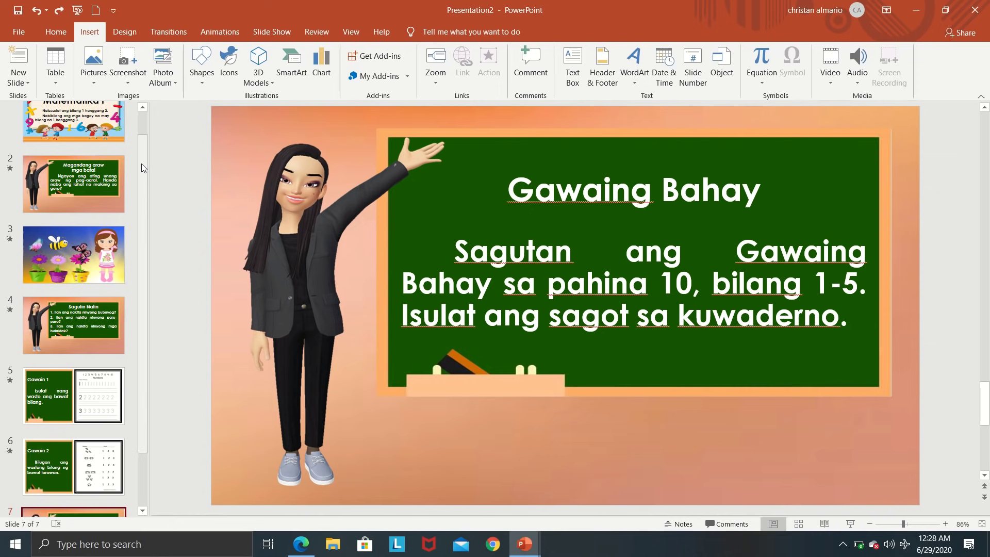
scroll(143, 161, "down", 2)
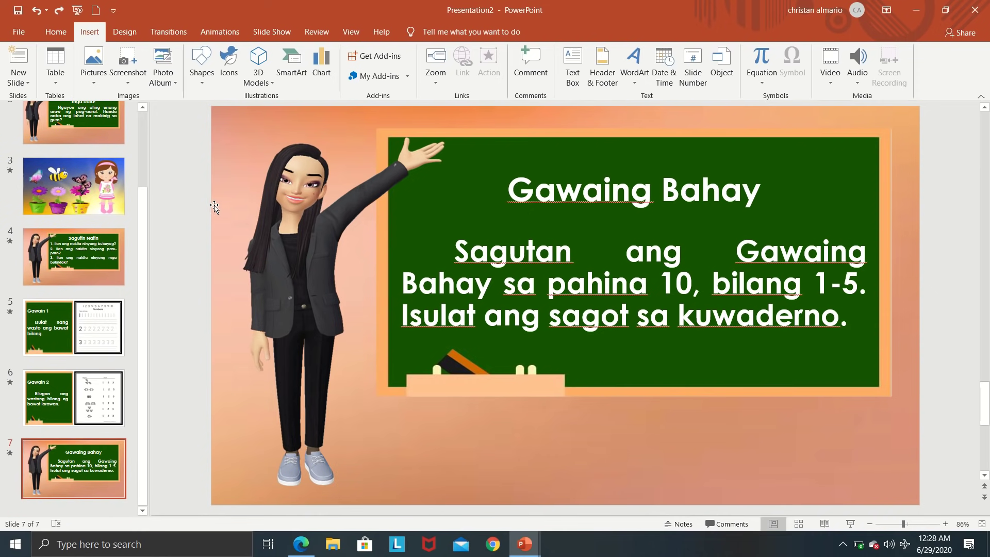
scroll(141, 126, "up", 3)
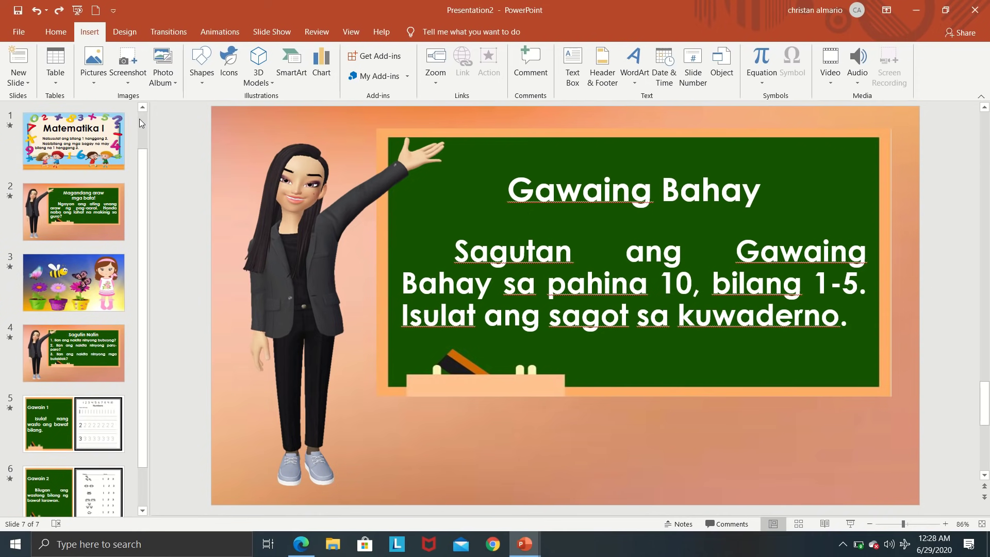
left_click(55, 32)
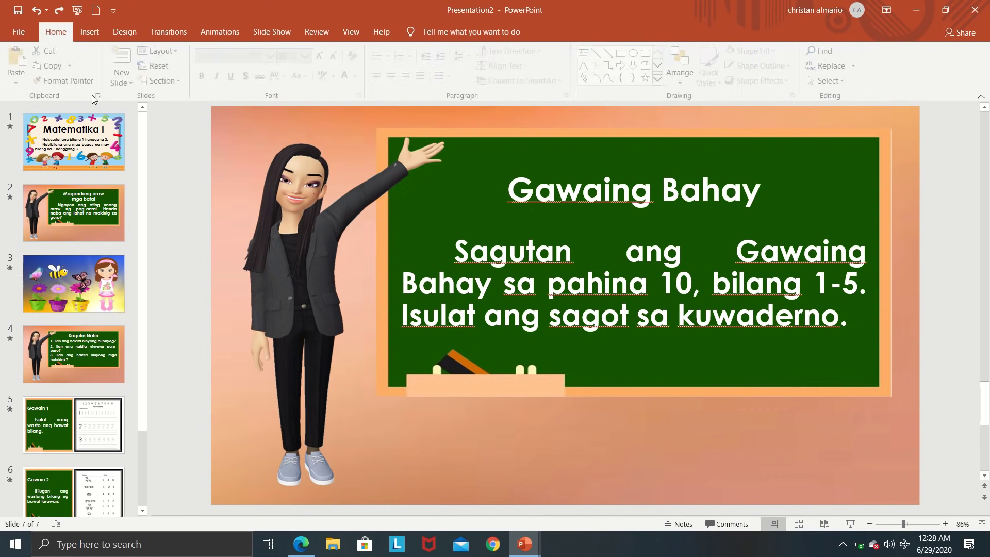
left_click(96, 154)
left_click(179, 33)
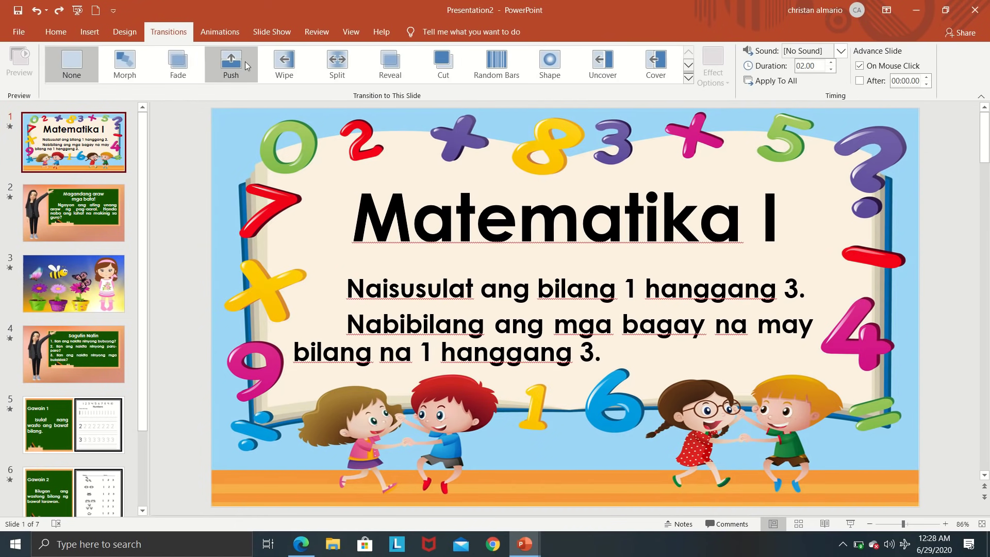
left_click(284, 63)
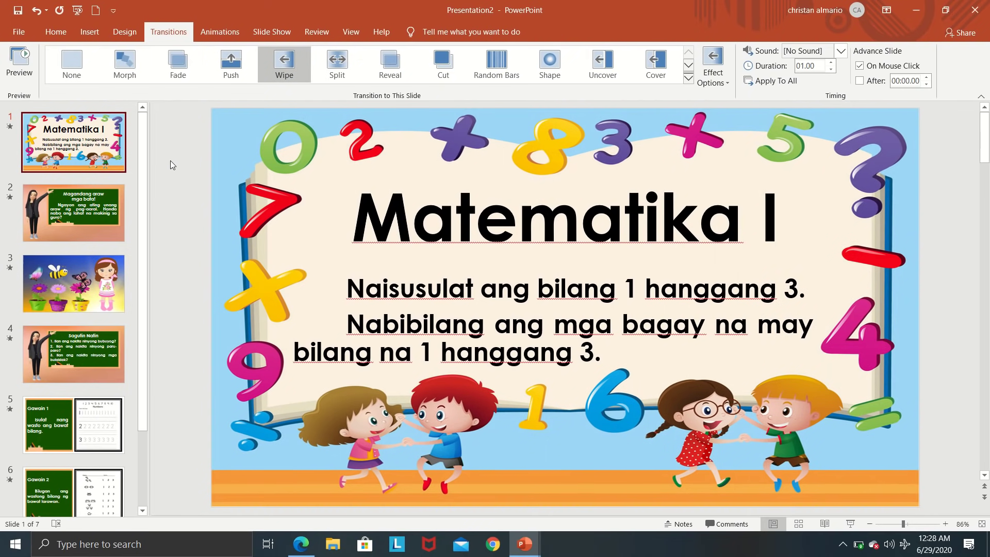
left_click(927, 78)
left_click(927, 77)
left_click(926, 78)
left_click(927, 78)
Step: Set the transition duration to 02.00 and apply the transition to all slides
left_click(831, 62)
left_click(830, 62)
left_click(831, 62)
left_click(830, 62)
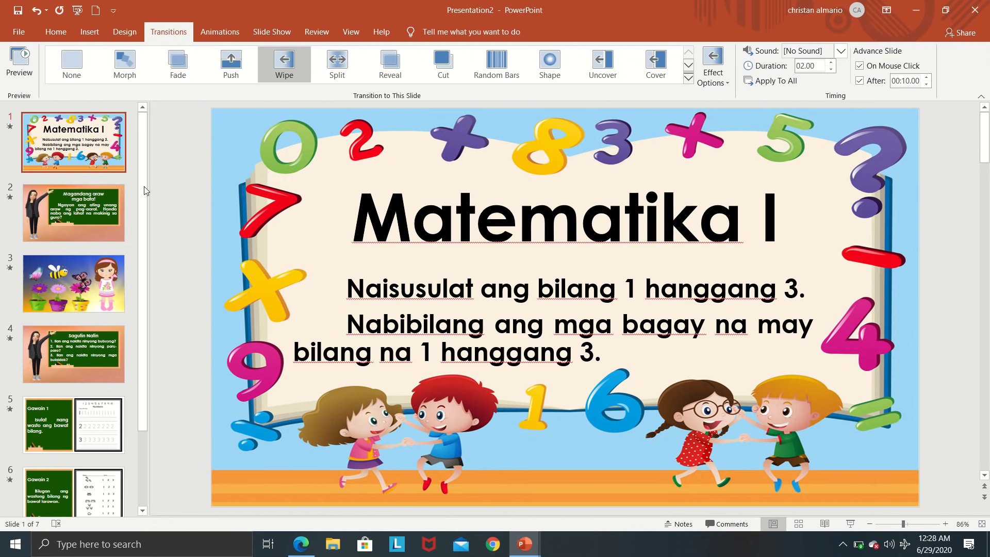
left_click(775, 80)
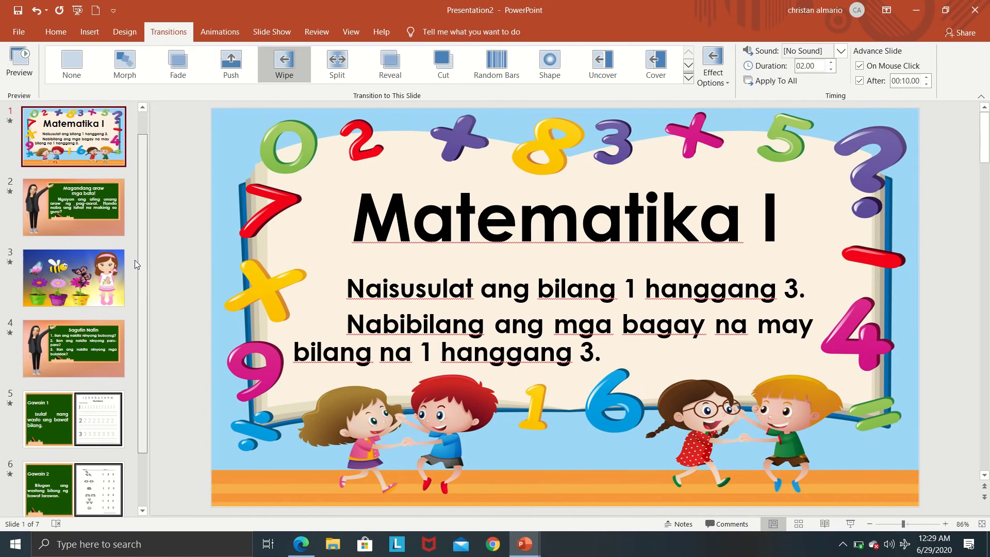
scroll(134, 260, "down", 3)
scroll(156, 305, "up", 3)
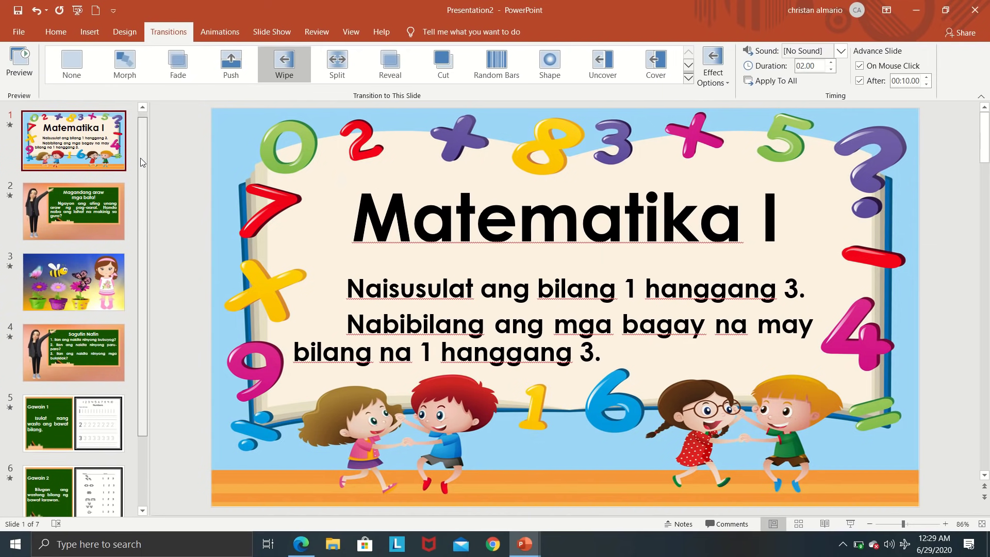
scroll(140, 158, "down", 3)
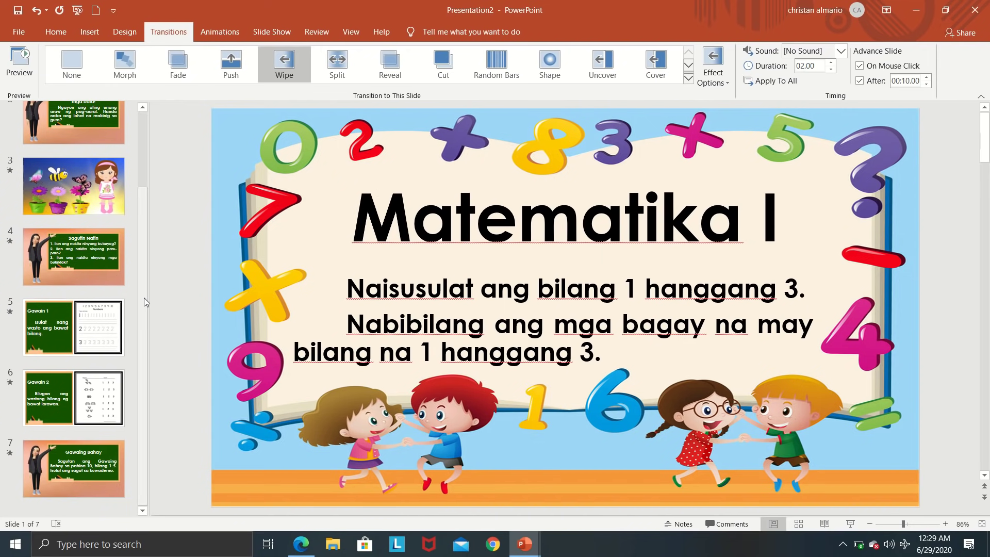
scroll(144, 289, "up", 3)
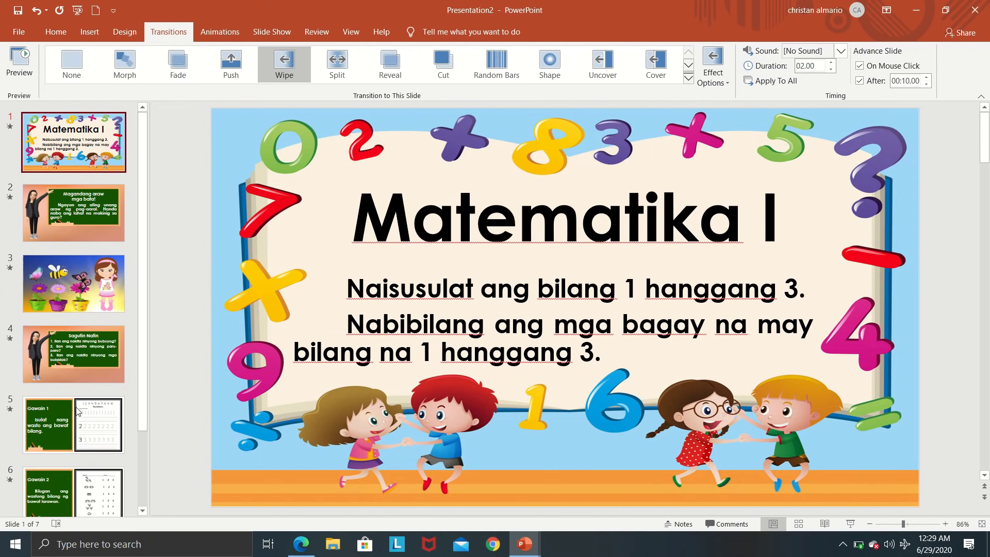
mouse_move(138, 416)
left_mouse_down()
mouse_move(135, 474)
mouse_move(165, 379)
left_mouse_up()
left_click(977, 375)
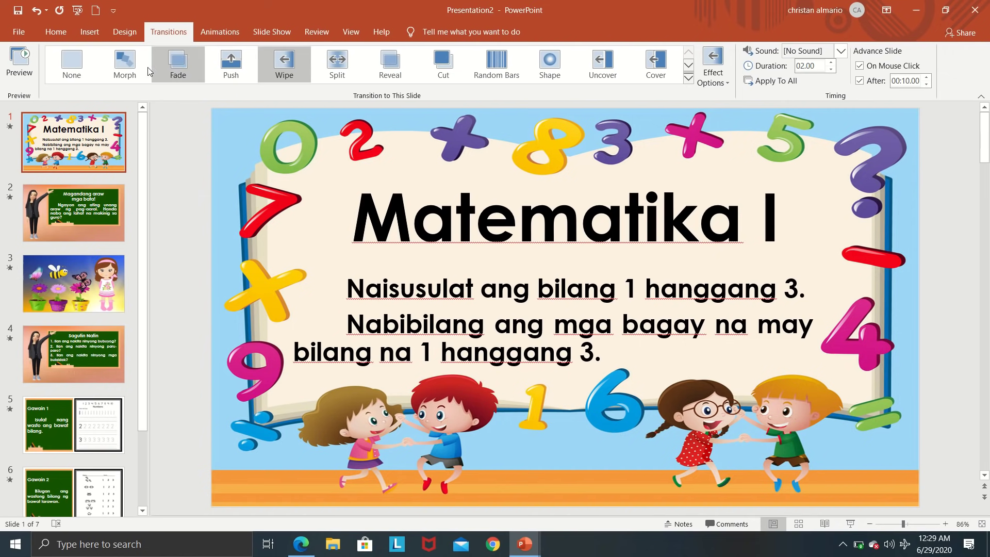
left_click(60, 33)
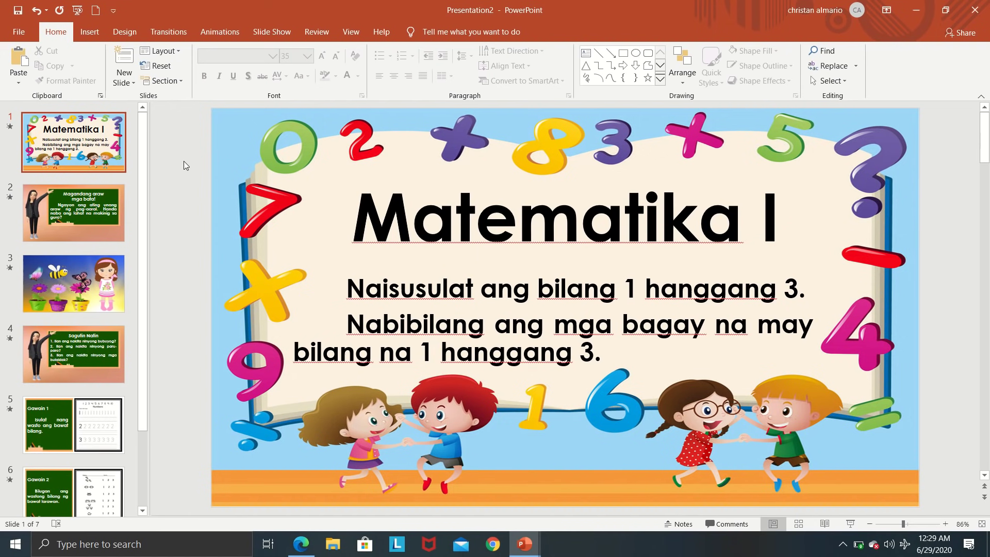
Step: Open Save As on the Desktop, naming the file 'Matematika I' as a PowerPoint Presentation
left_click(21, 33)
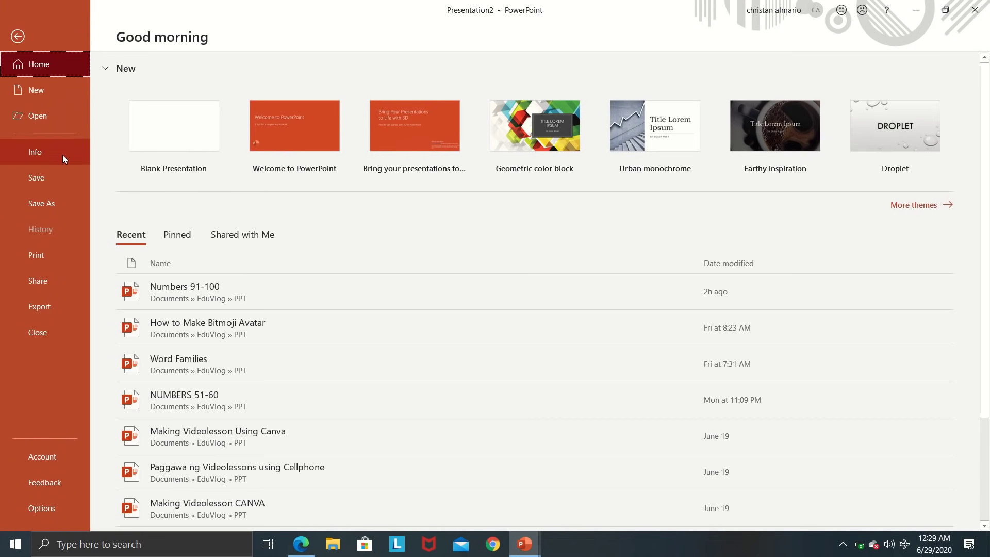
left_click(58, 204)
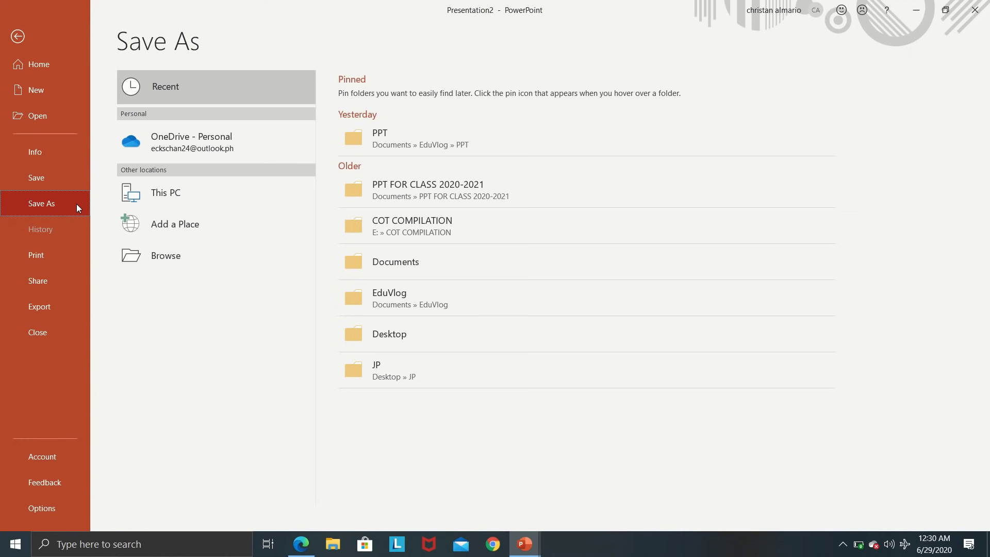
left_click(363, 334)
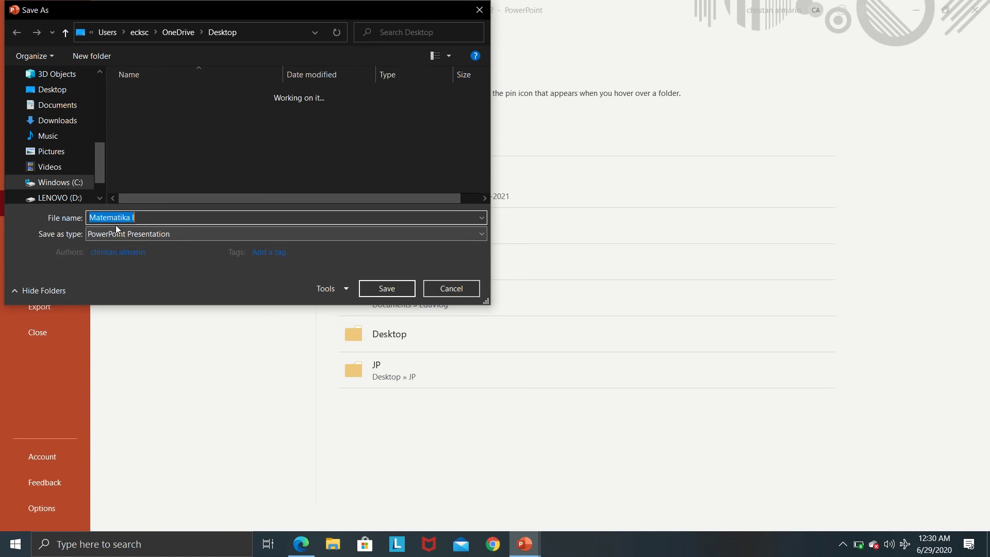
Step: Save the presentation as an MPEG-4 Video file named Matematika I on the Desktop
left_click(188, 236)
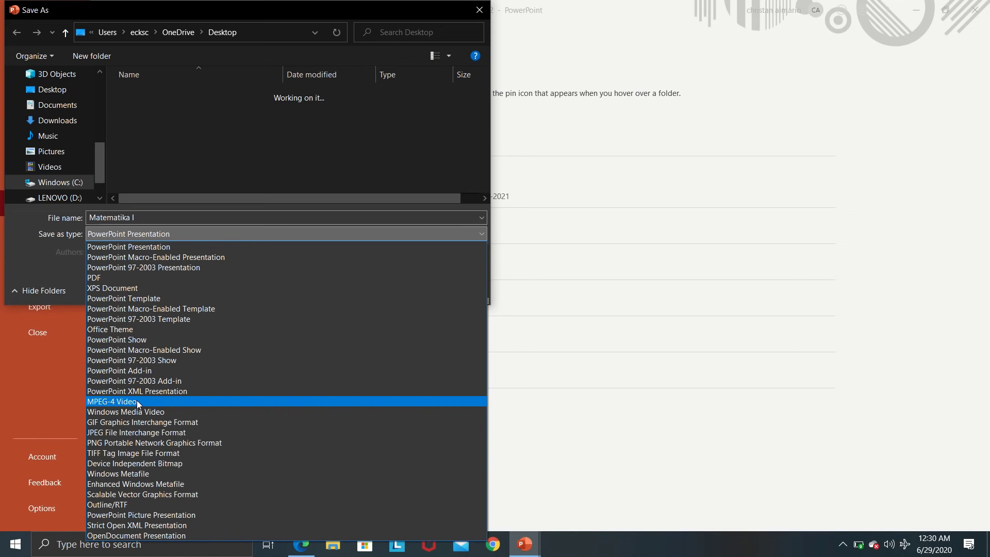
left_click(137, 402)
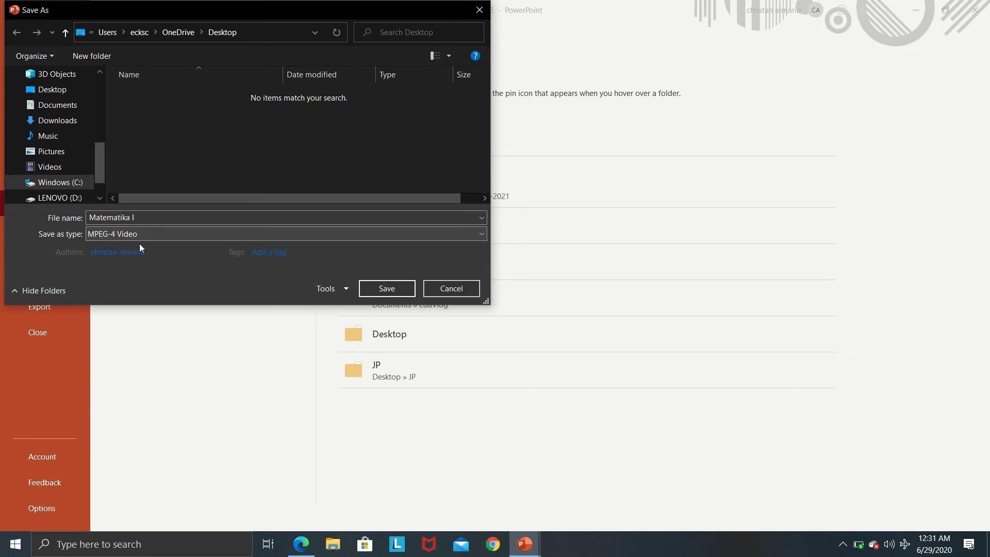
left_click(372, 286)
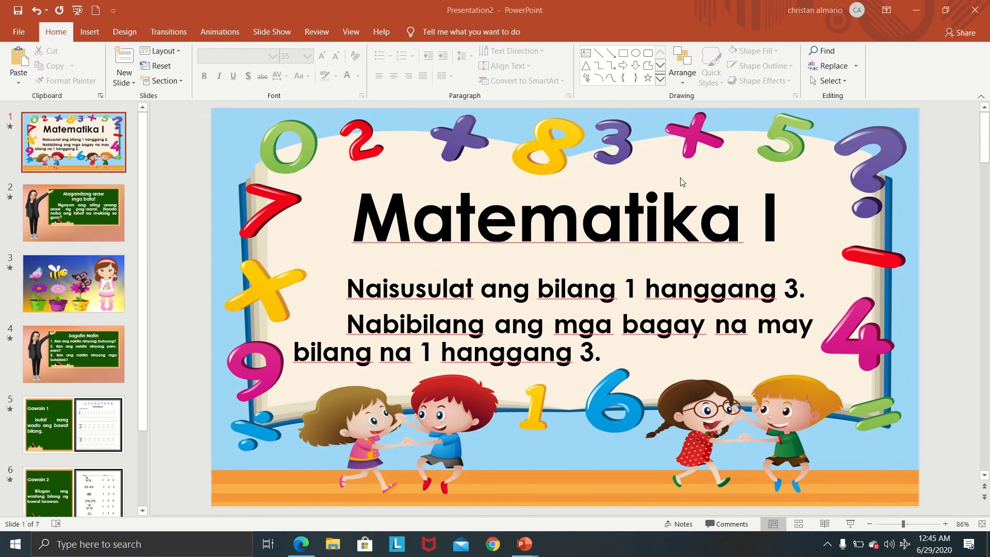
Step: Minimize PowerPoint and play the Matematika I video from the desktop
left_click(911, 13)
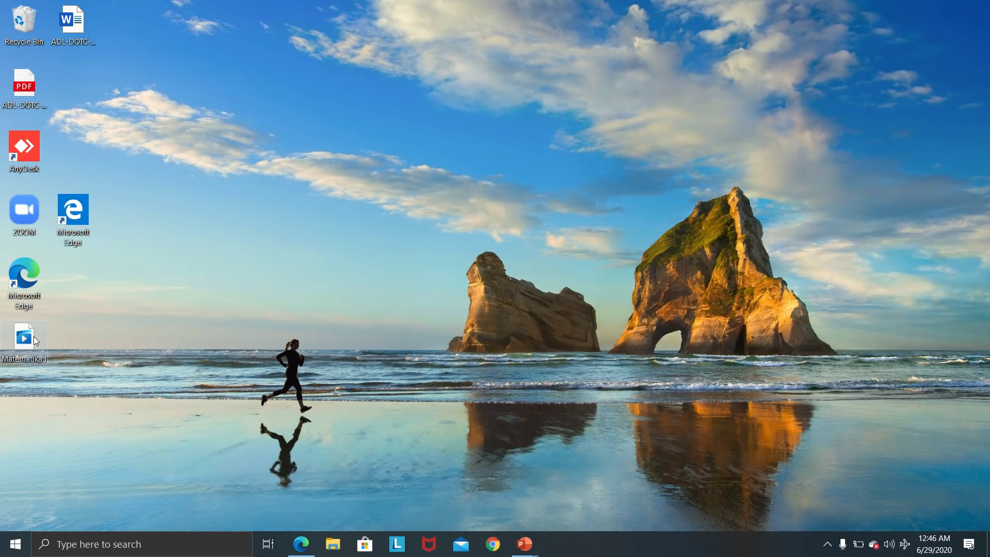
double_click(36, 334)
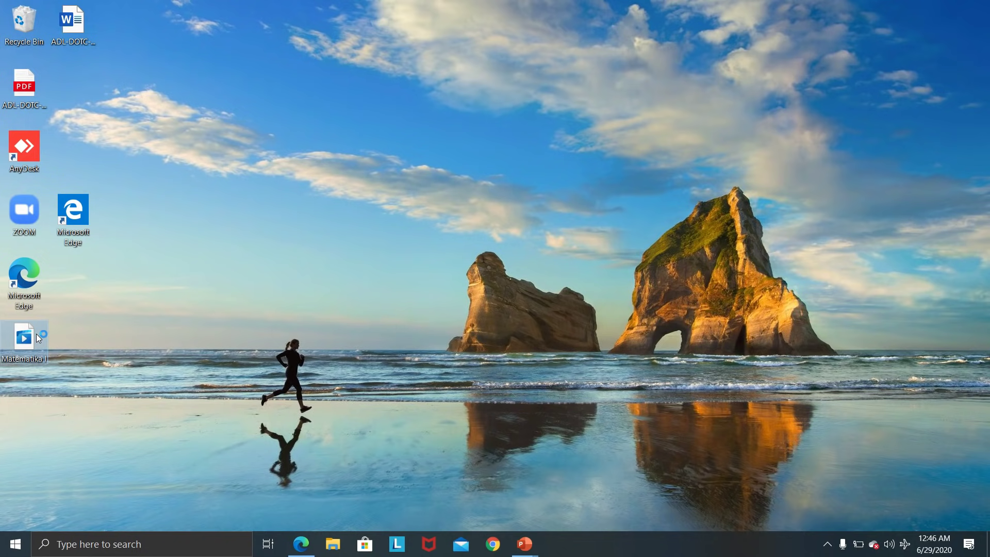
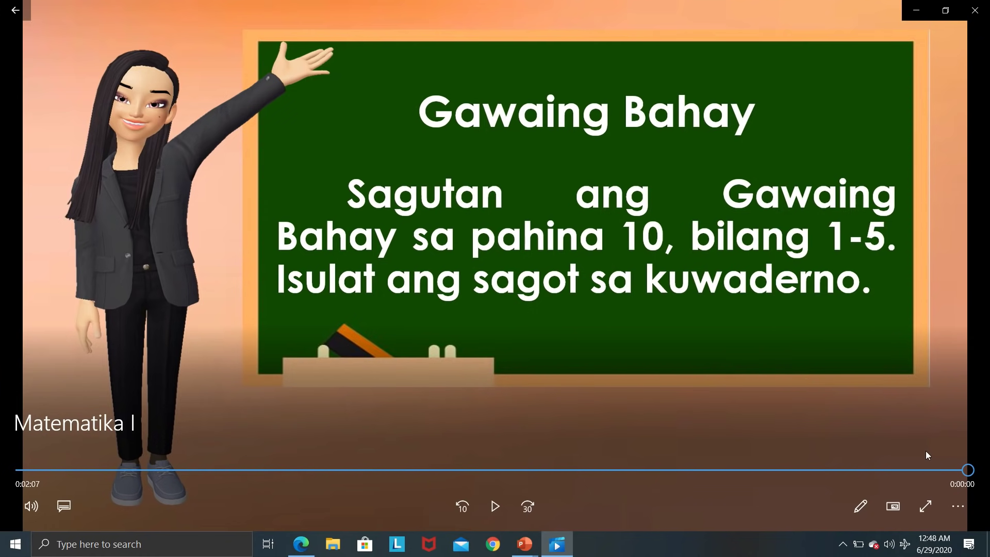
Step: Close the Movies & TV player once the Matematika I lesson video finishes
left_click(974, 10)
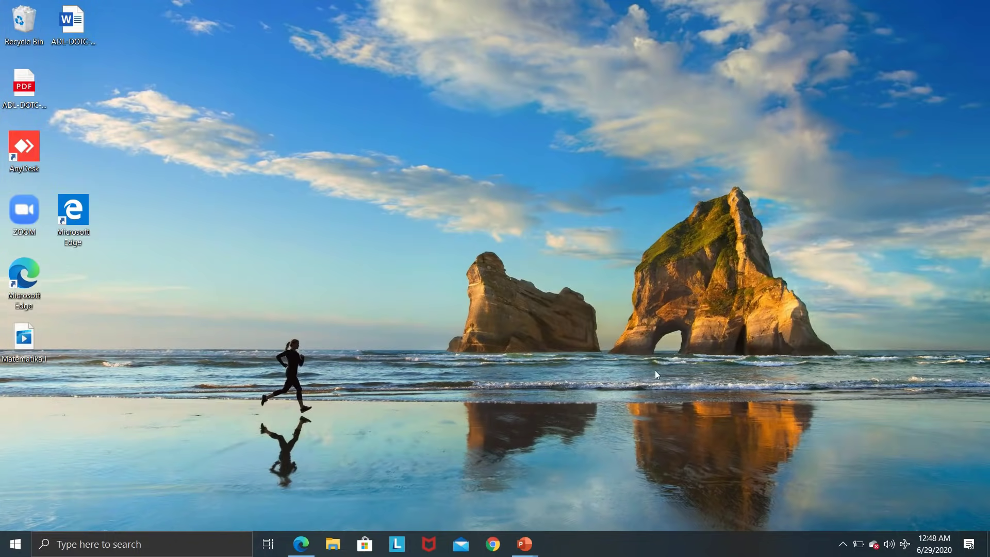
mouse_move(525, 543)
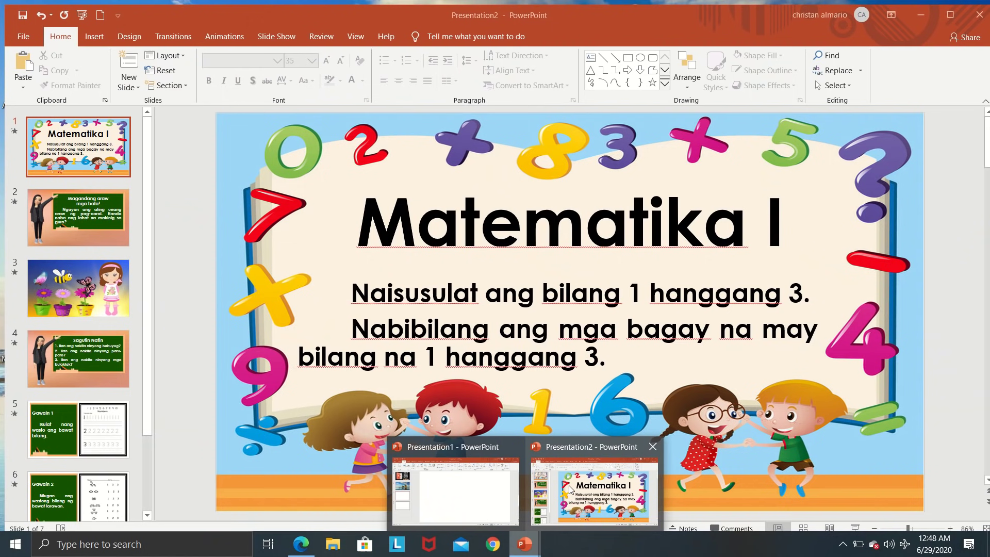
Step: Restore the Presentation2 PowerPoint window from the taskbar to show the 7-slide Matematika I deck
left_click(570, 485)
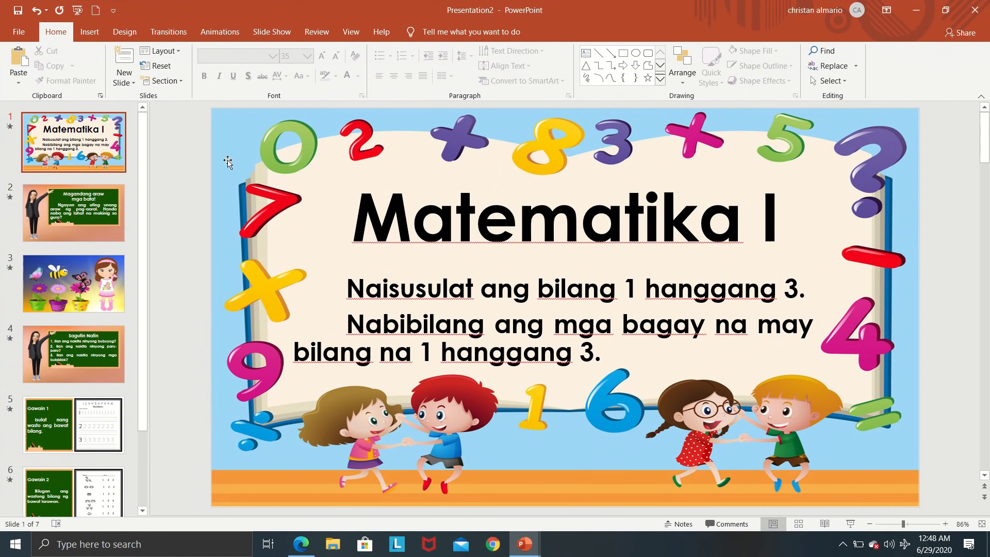
mouse_move(144, 123)
left_mouse_down()
mouse_move(148, 210)
mouse_move(148, 134)
left_mouse_up()
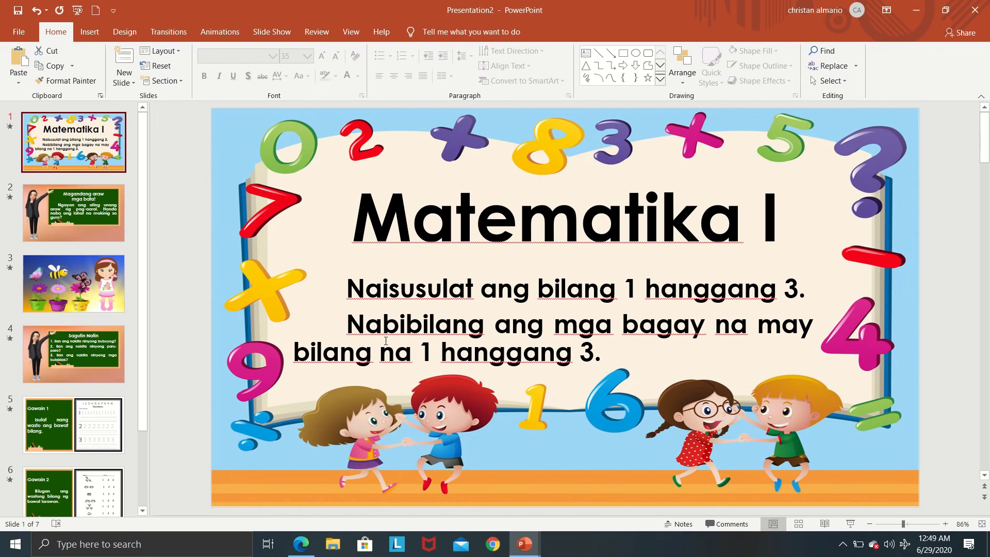
left_click(80, 166)
left_click_drag(138, 265, 141, 311)
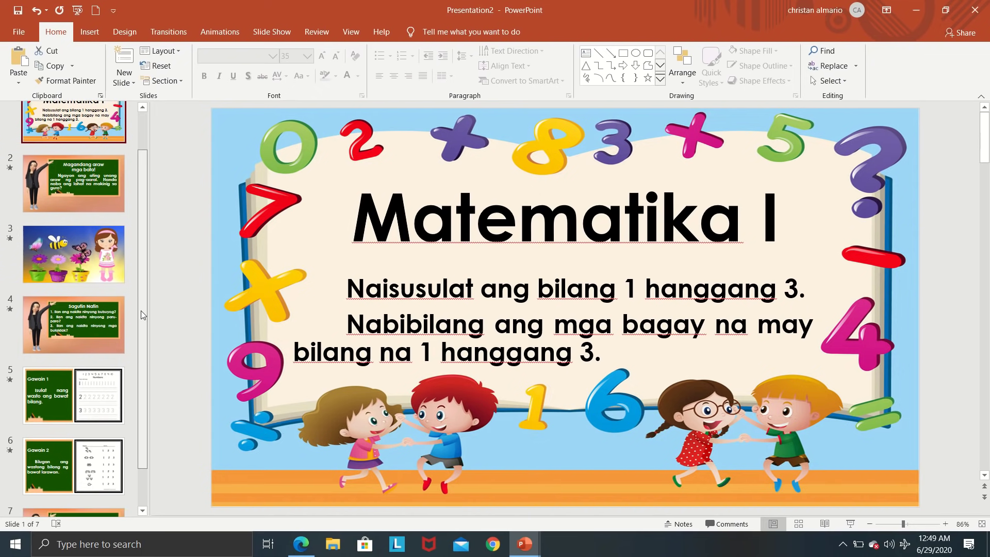
scroll(149, 293, "up", 3)
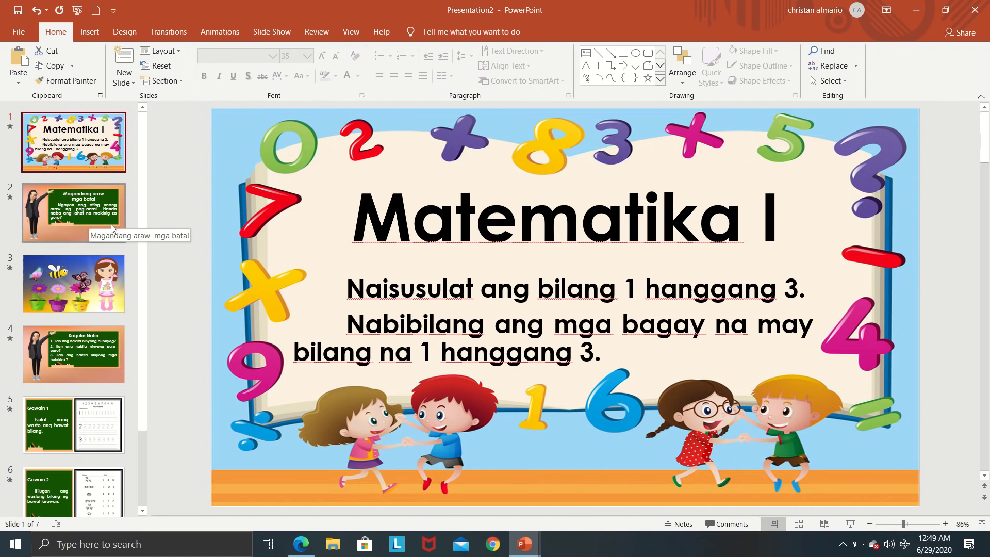
mouse_move(141, 166)
left_mouse_down()
mouse_move(143, 292)
mouse_move(144, 131)
left_mouse_up()
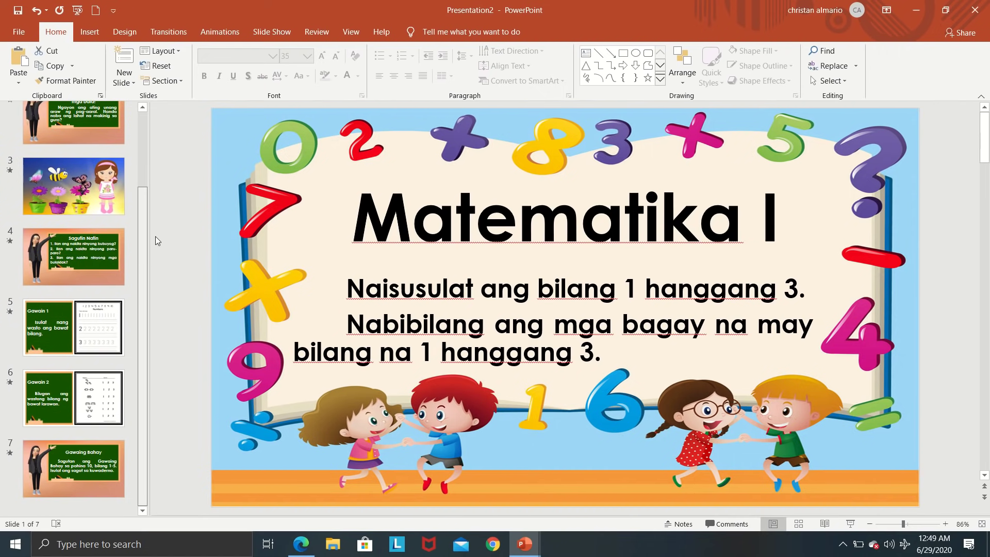